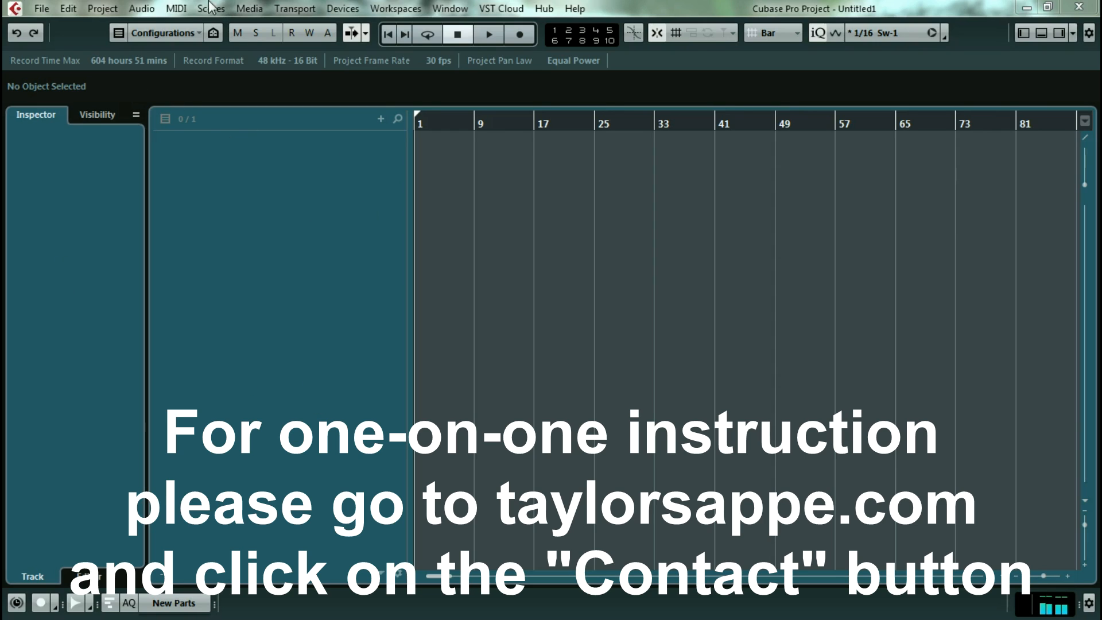
Add a ruler track to the project and set its display format to Seconds.
click(99, 8)
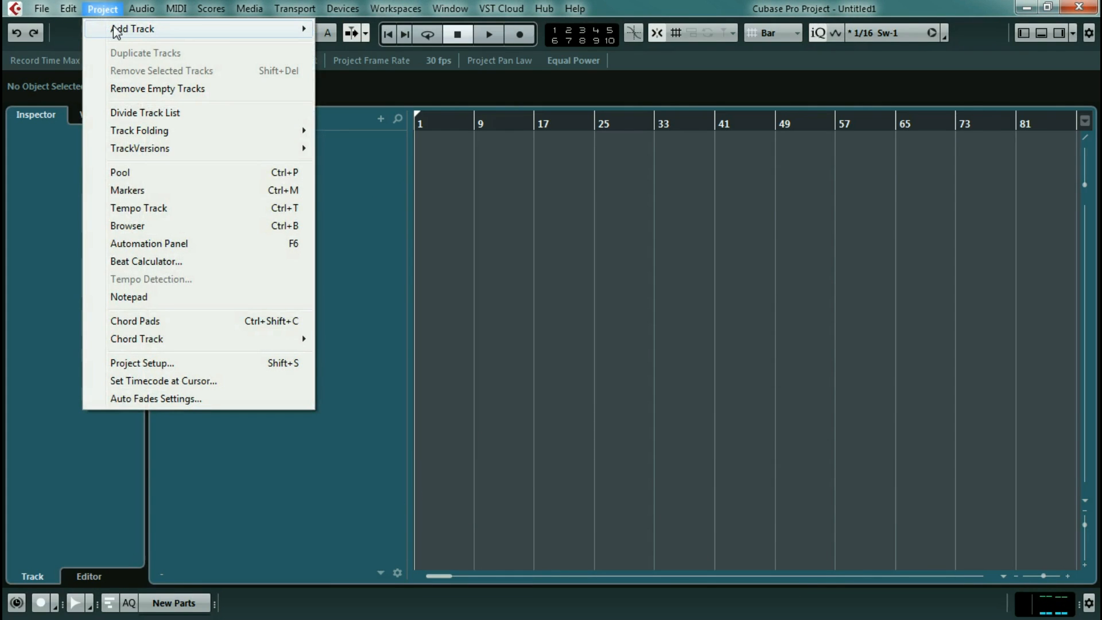
mouse_move(117, 29)
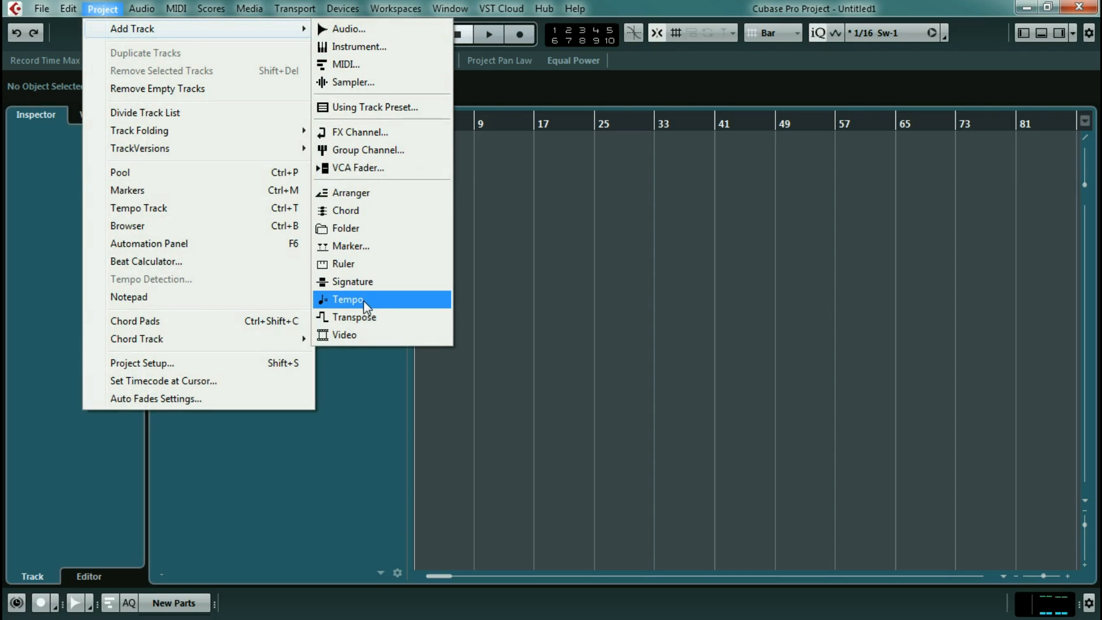
click(351, 264)
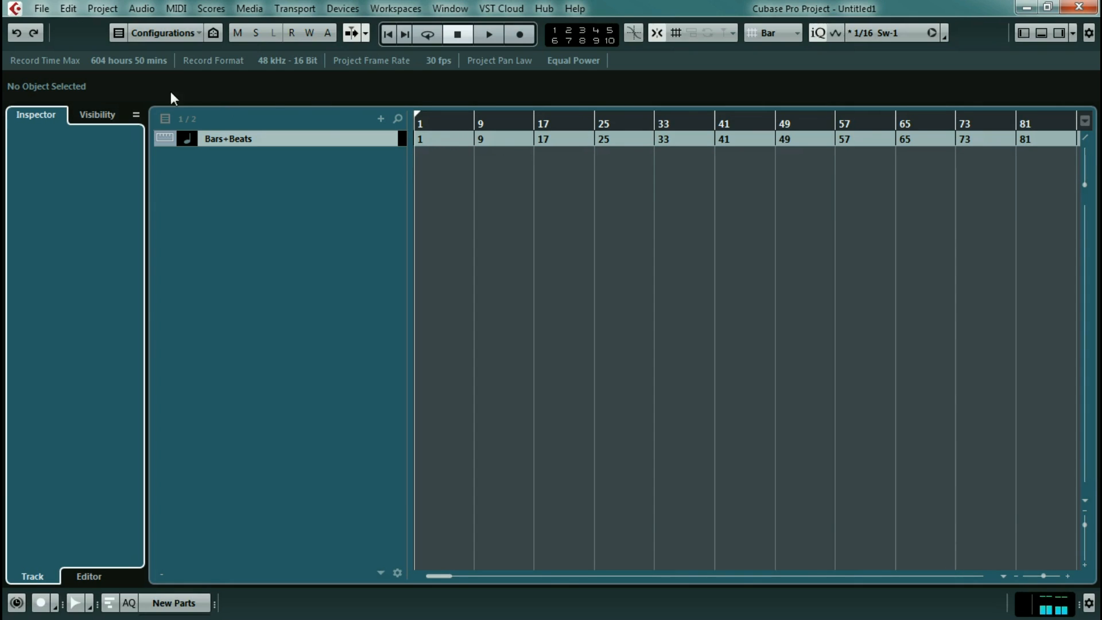
click(185, 142)
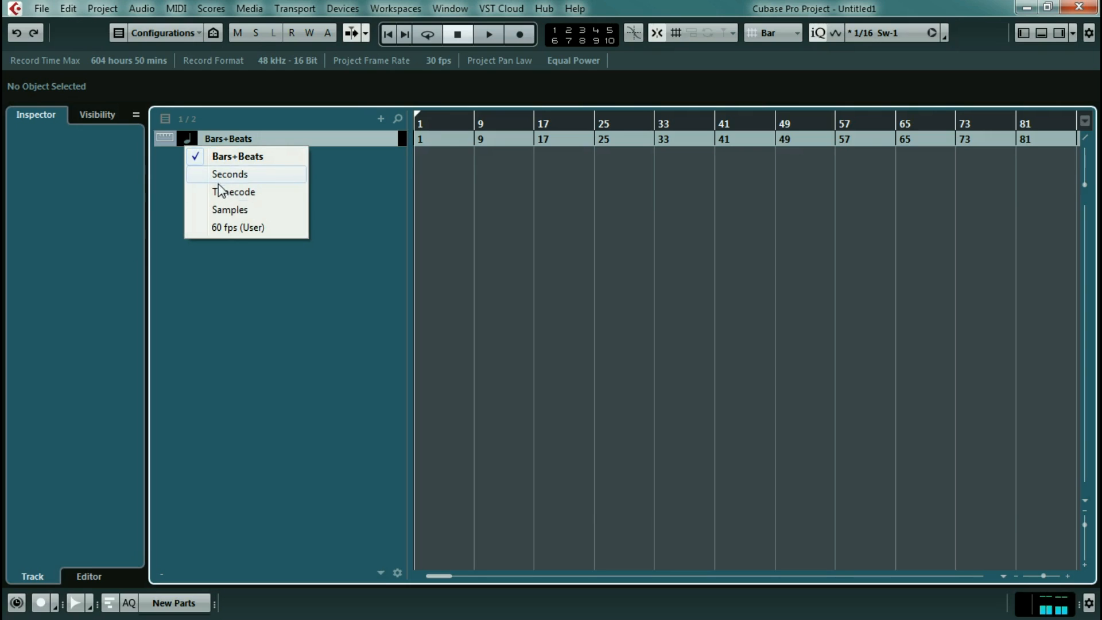
click(231, 175)
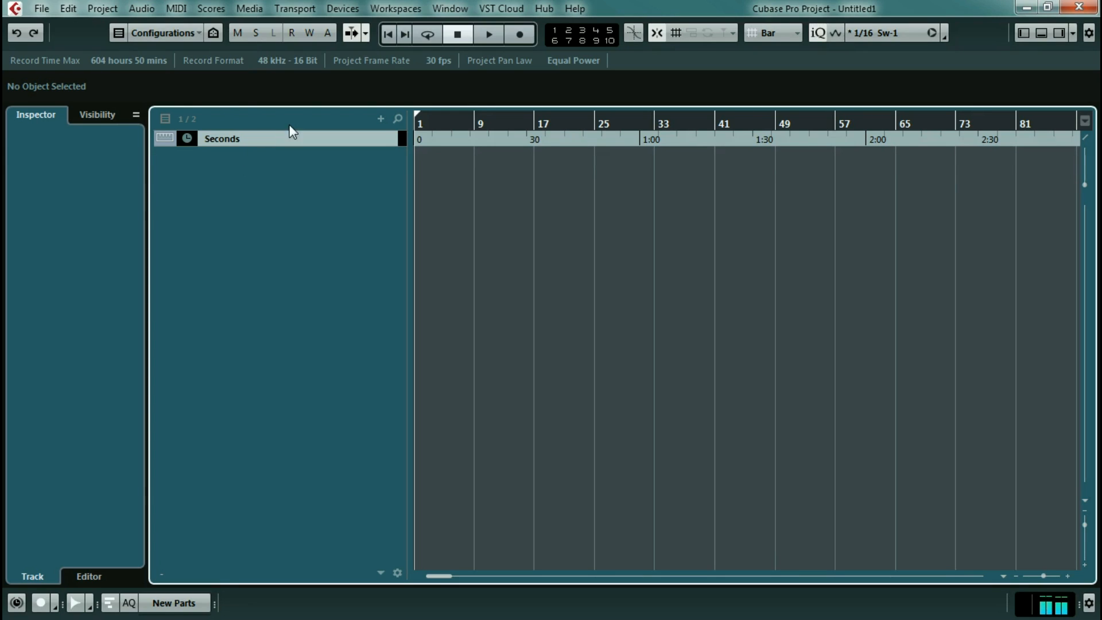
Add an arranger track and draw three consecutive eight-bar arranger events on it, from bar 1 to bar 25.
click(106, 11)
mouse_move(122, 31)
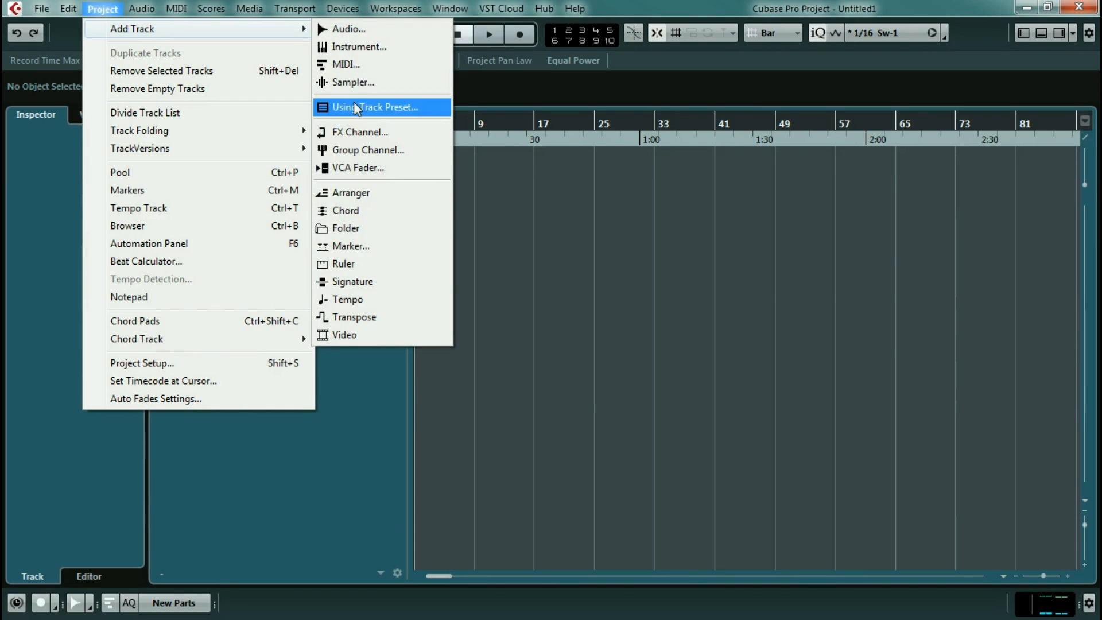
click(345, 197)
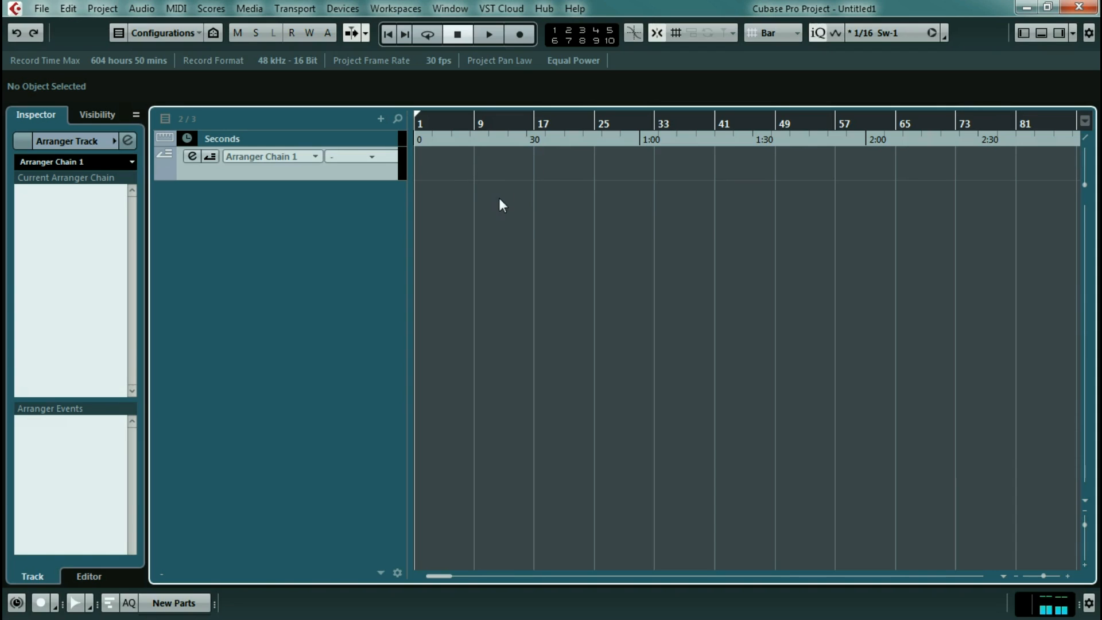
right_click(470, 219)
click(661, 219)
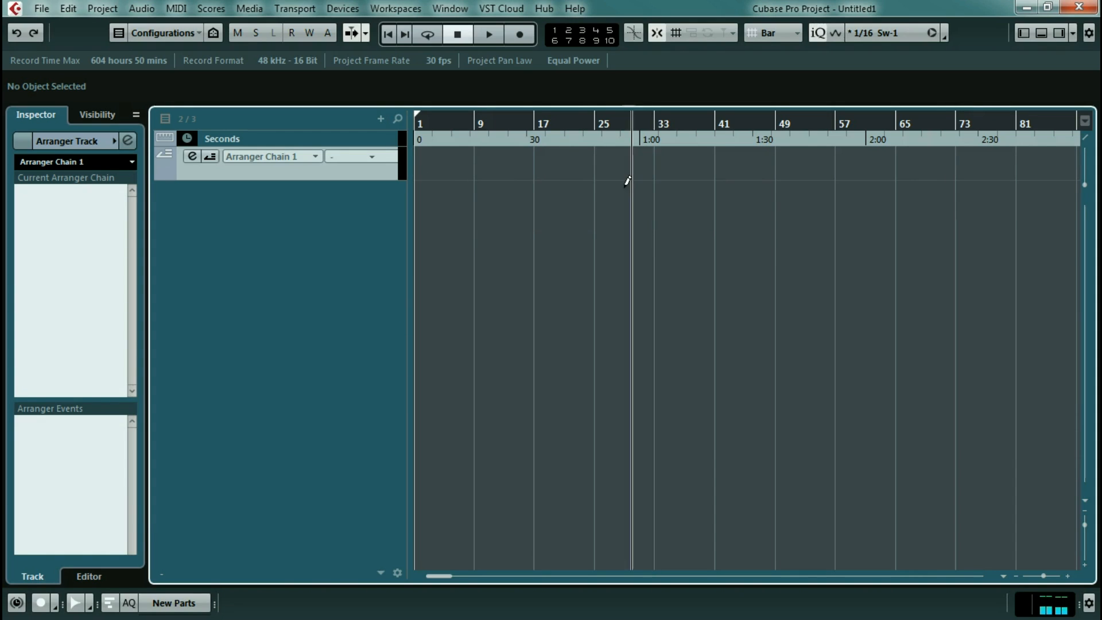
drag(418, 156, 600, 157)
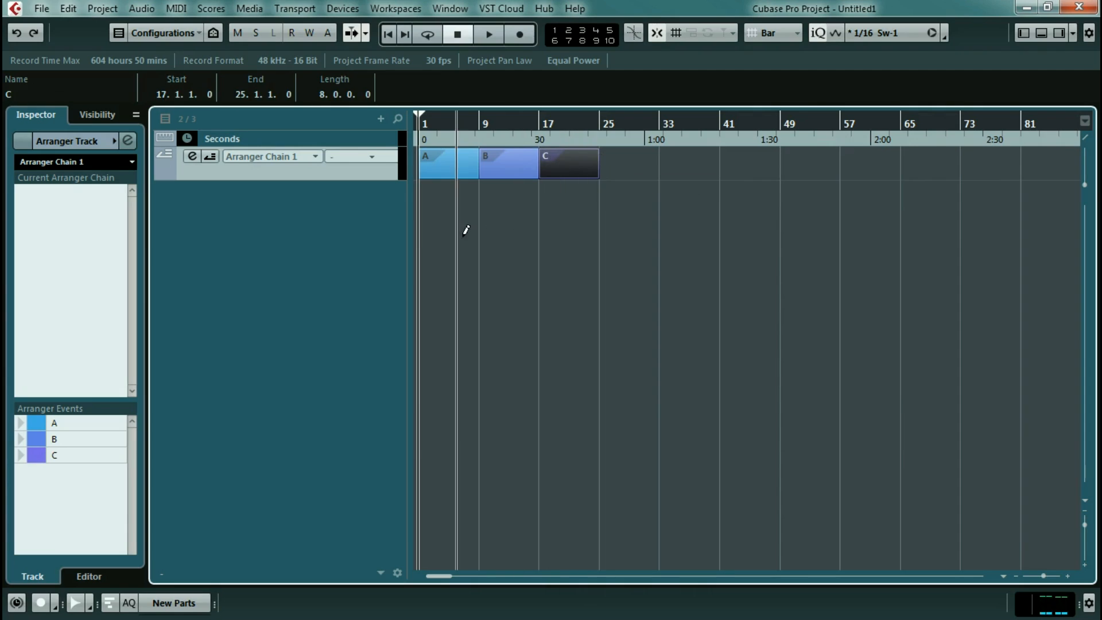
Rename the first arranger event to Verse and the second one to Chorus.
click(426, 157)
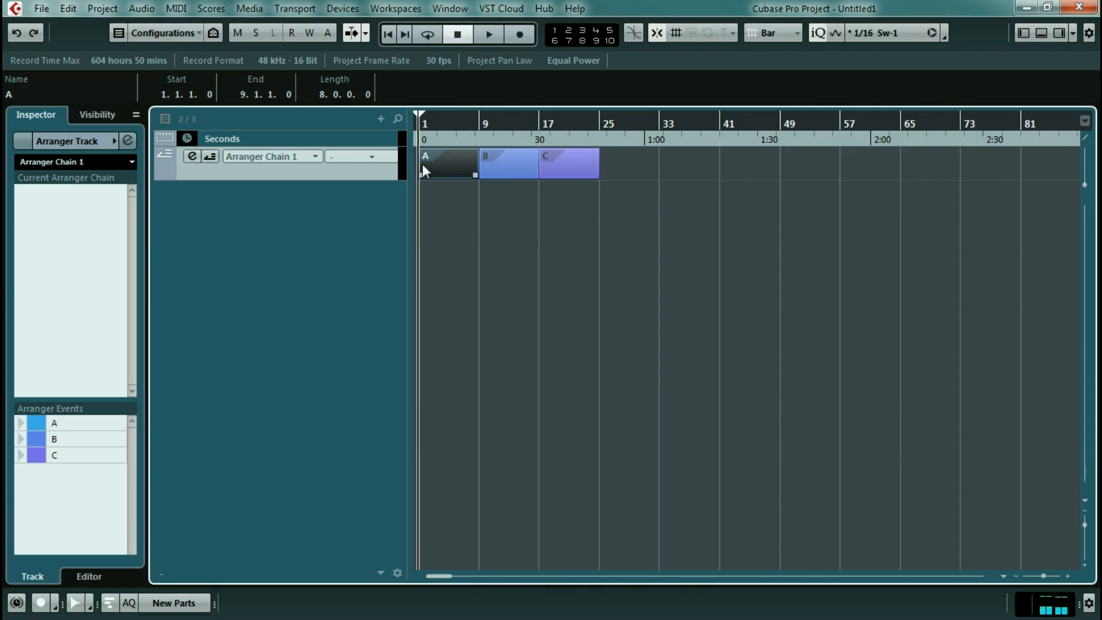
click(10, 94)
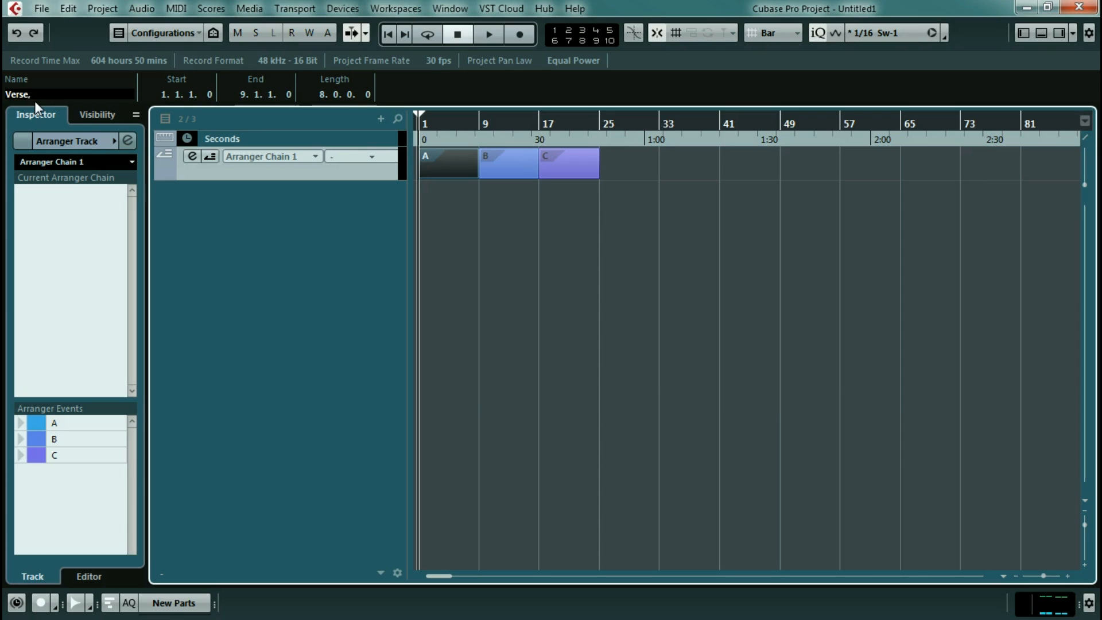
key(Return)
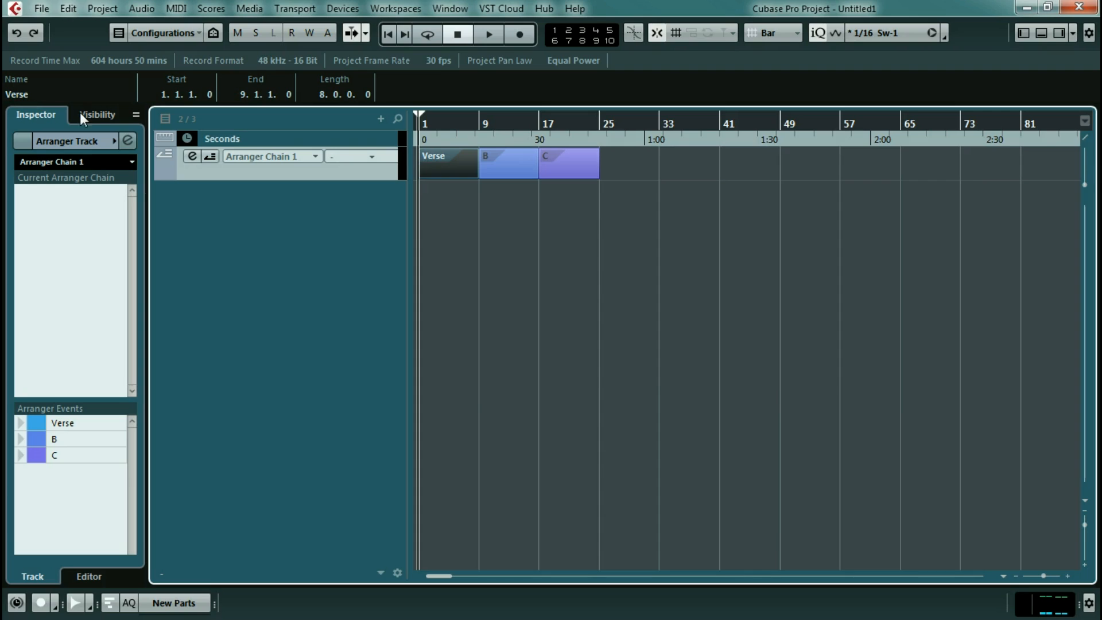
click(527, 174)
click(19, 91)
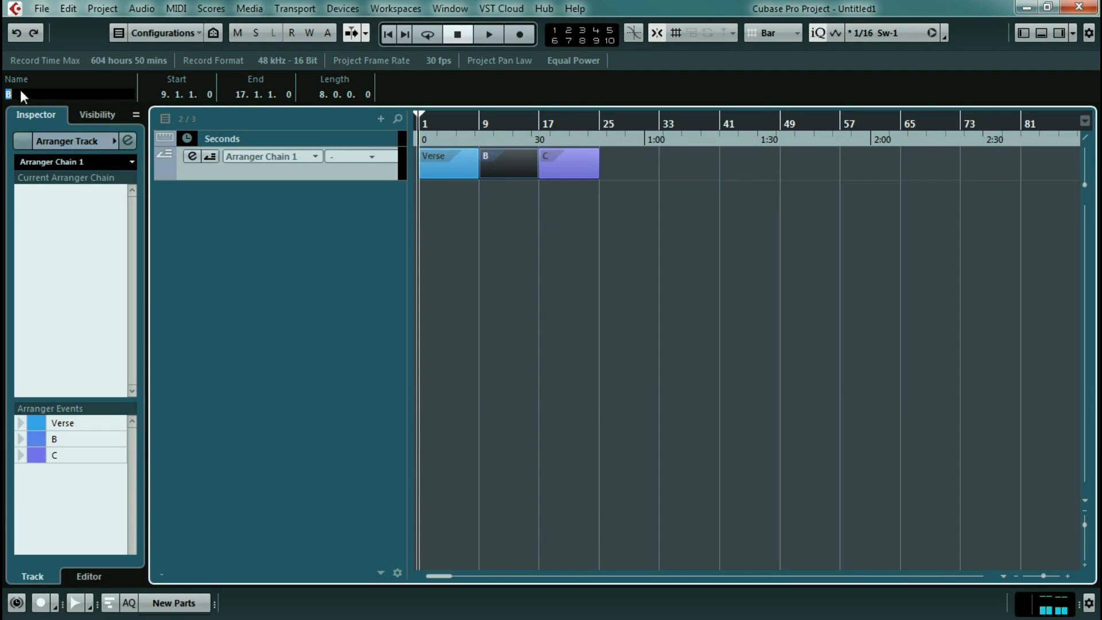
text(Chorus)
Rename the third arranger event, starting at bar 17, to Bridge.
click(554, 152)
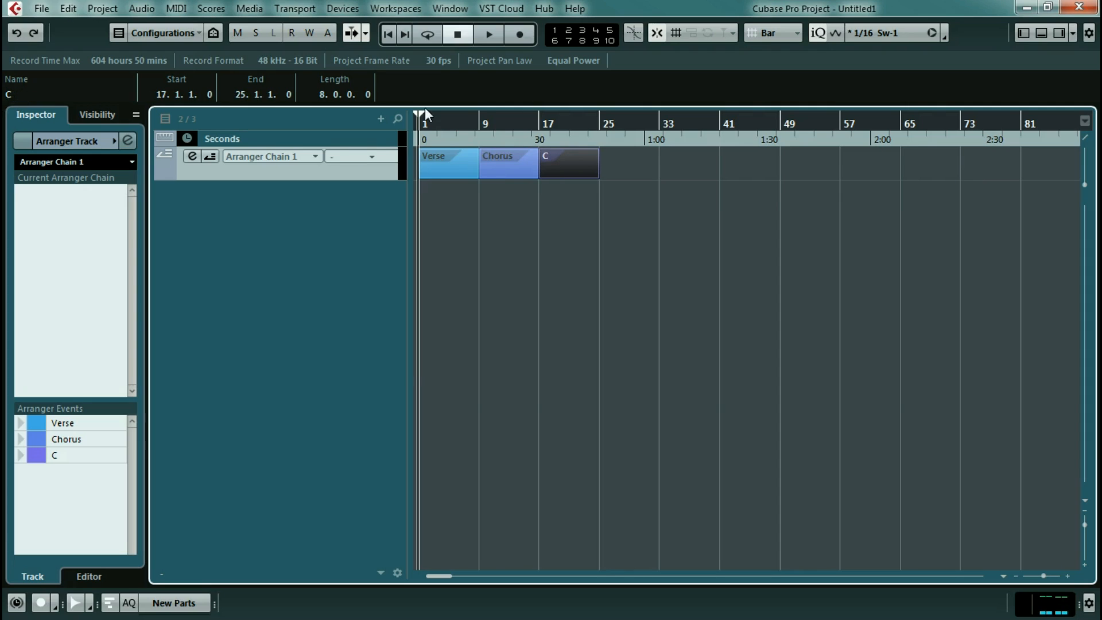
click(22, 94)
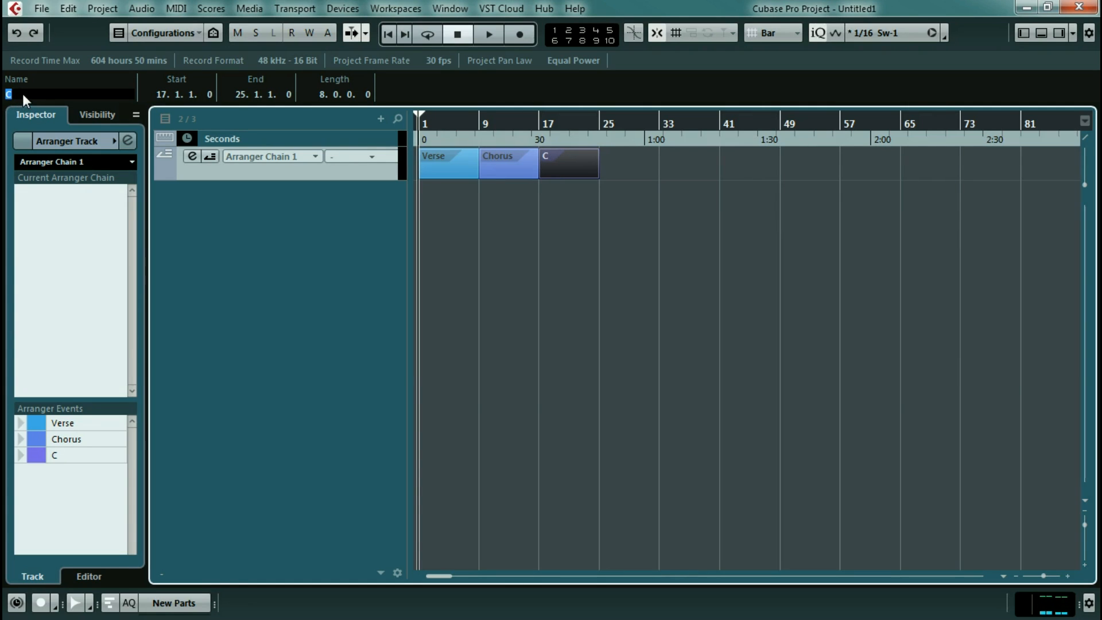
text(Bridge)
key(Return)
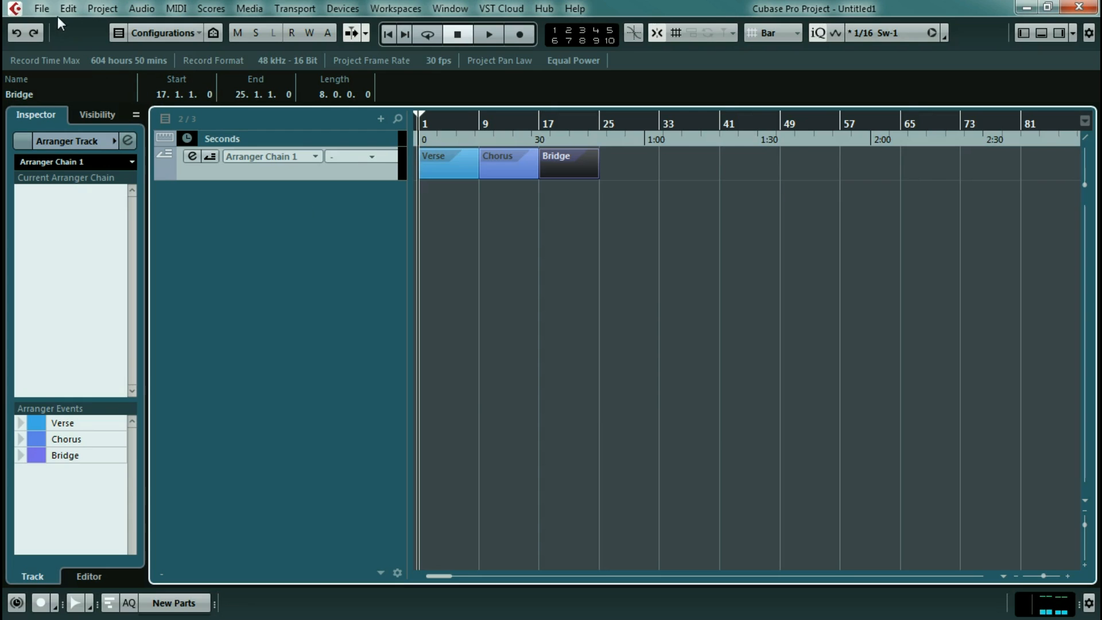
Add one marker track named Section Markers.
click(99, 9)
mouse_move(117, 32)
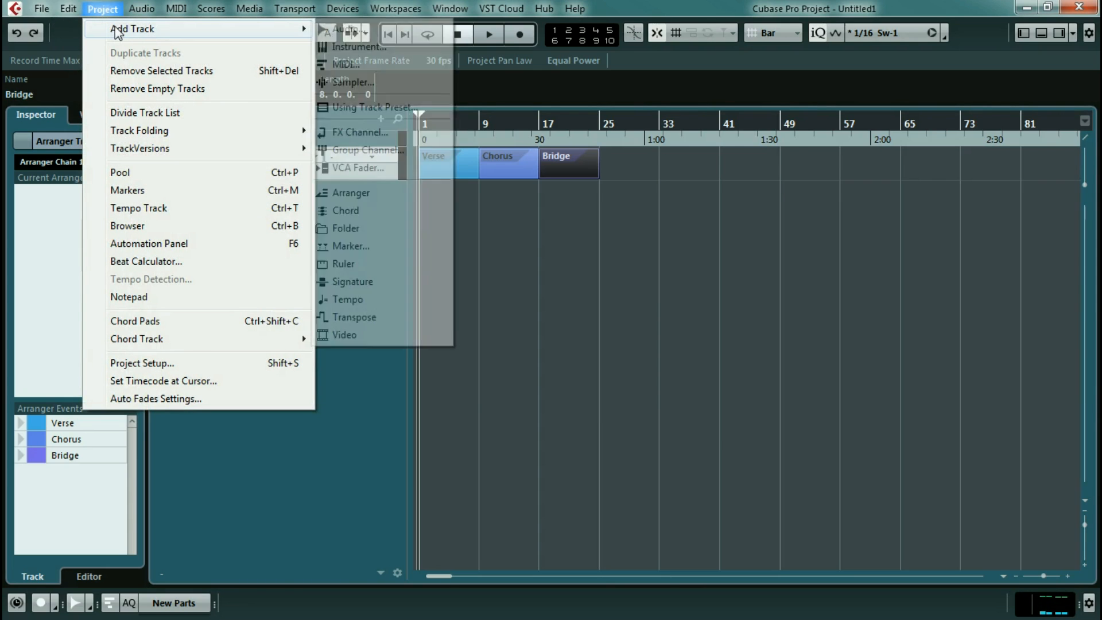
click(363, 246)
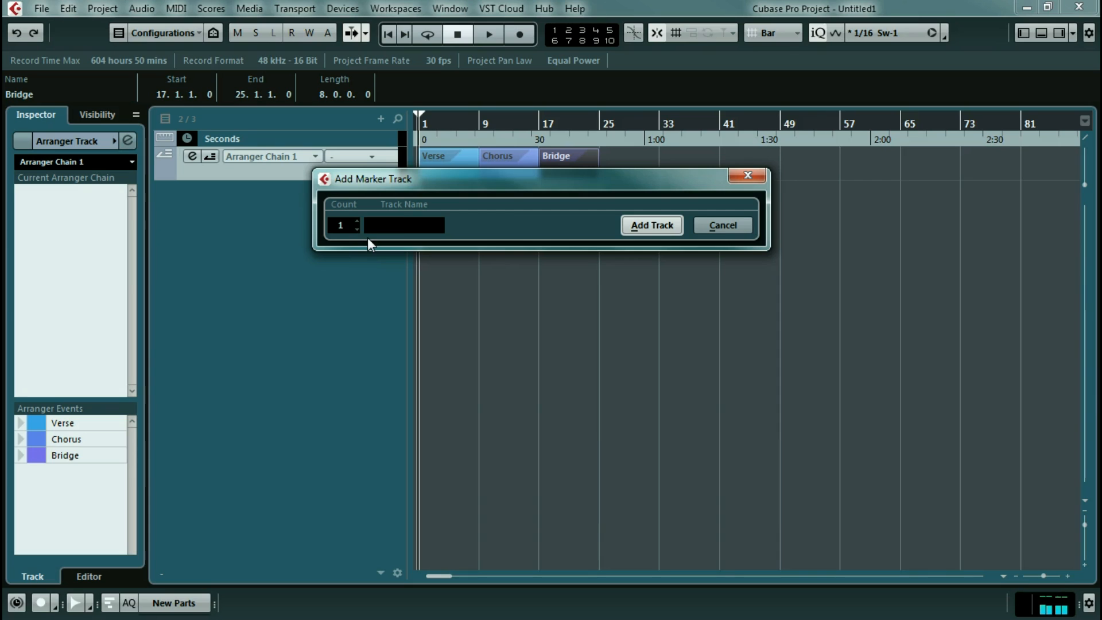
text(Section Markers)
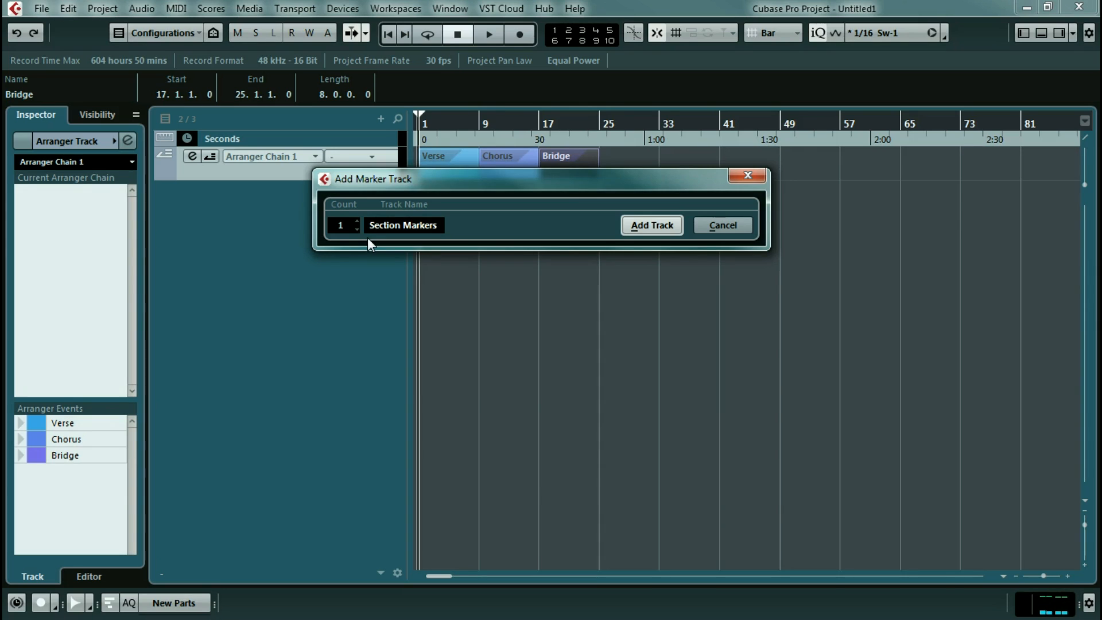
key(Return)
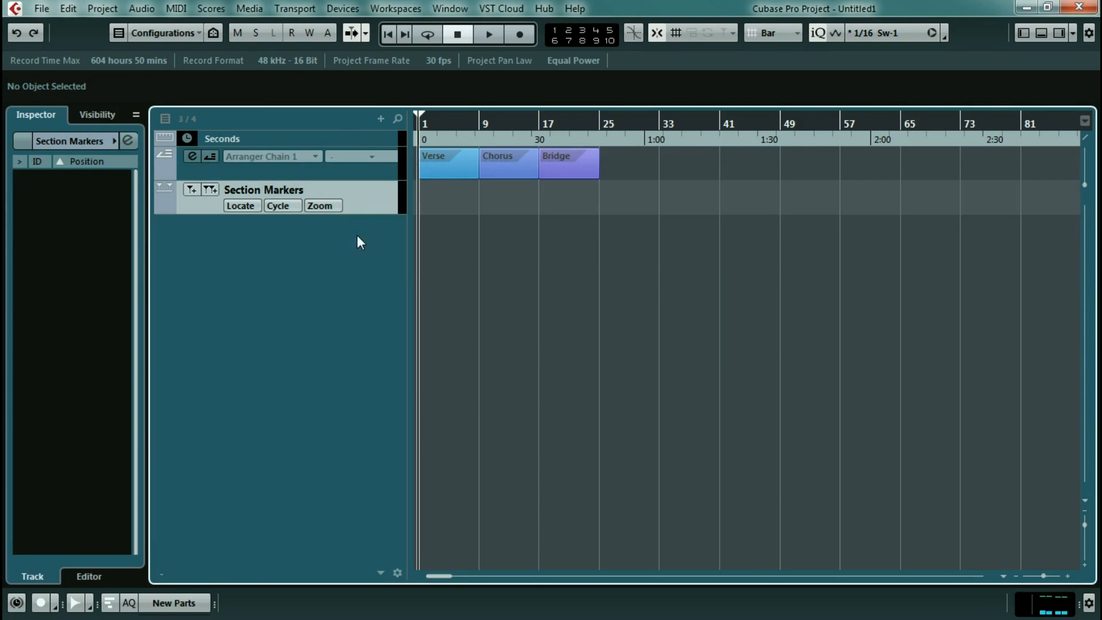
Set the locators to the Verse event and add a cycle marker over that range on the Section Markers track.
right_click(446, 202)
click(445, 202)
click(451, 171)
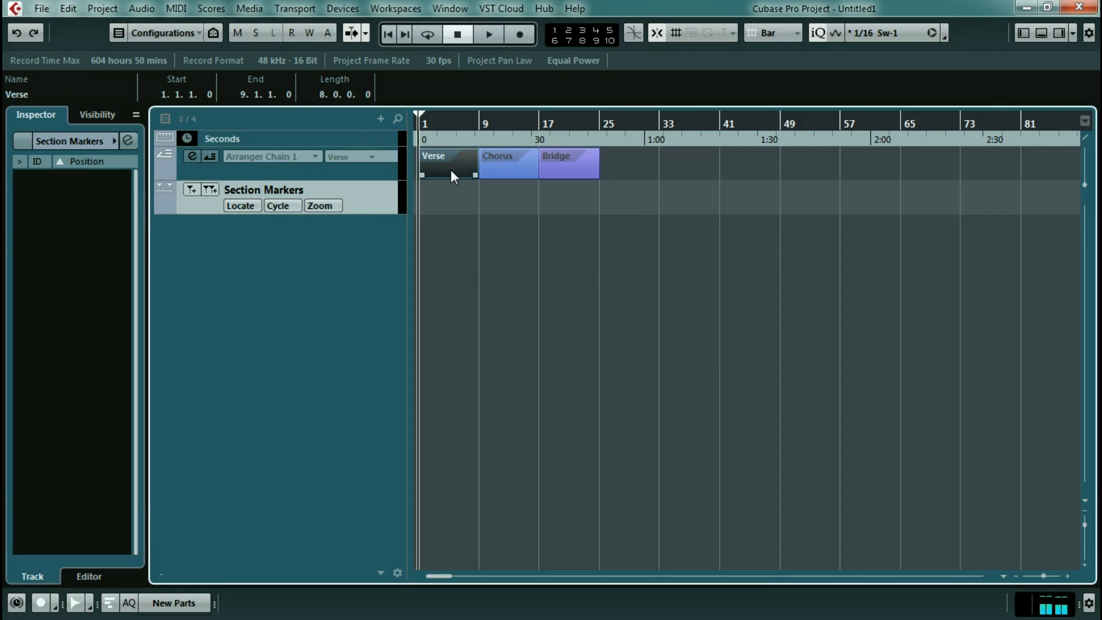
key(p)
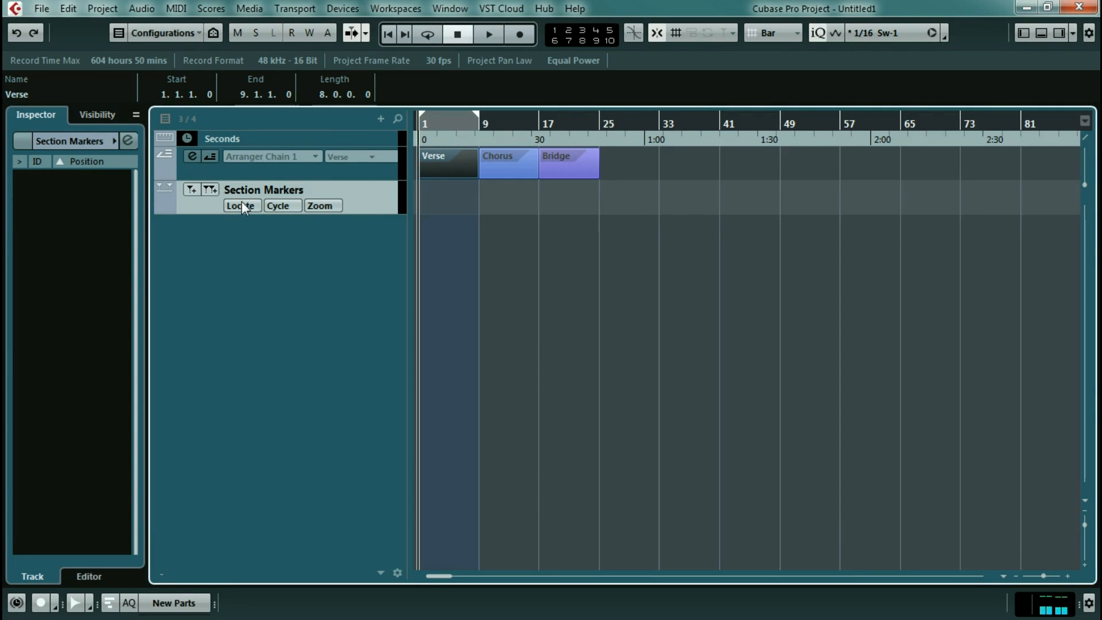
click(209, 189)
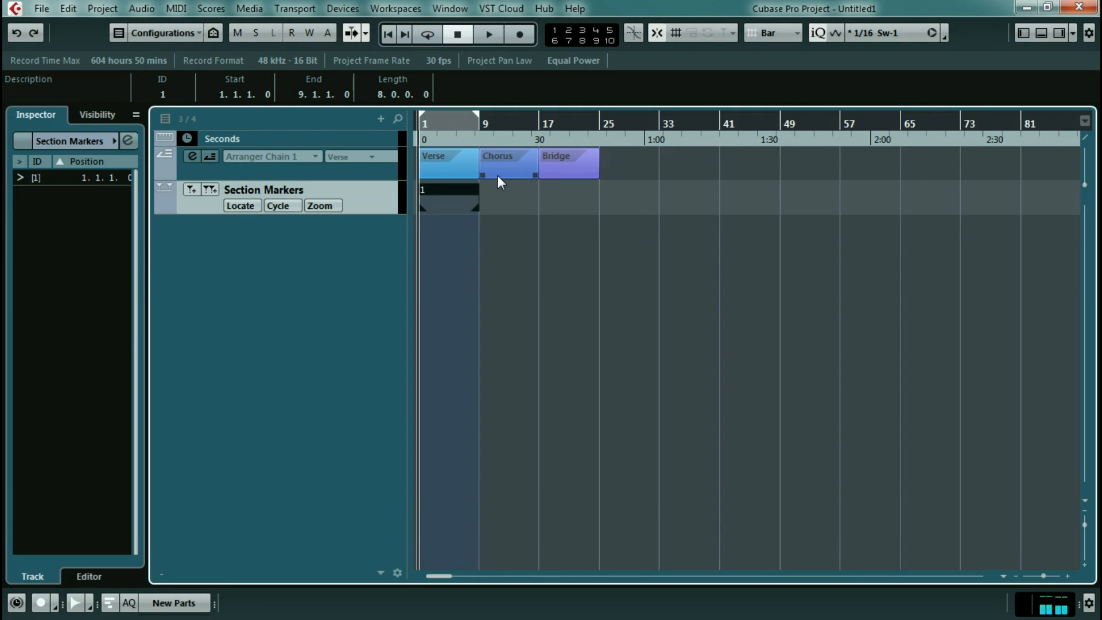
Add two more cycle markers on the Section Markers track, one spanning the Chorus event and one spanning the Bridge event.
click(498, 175)
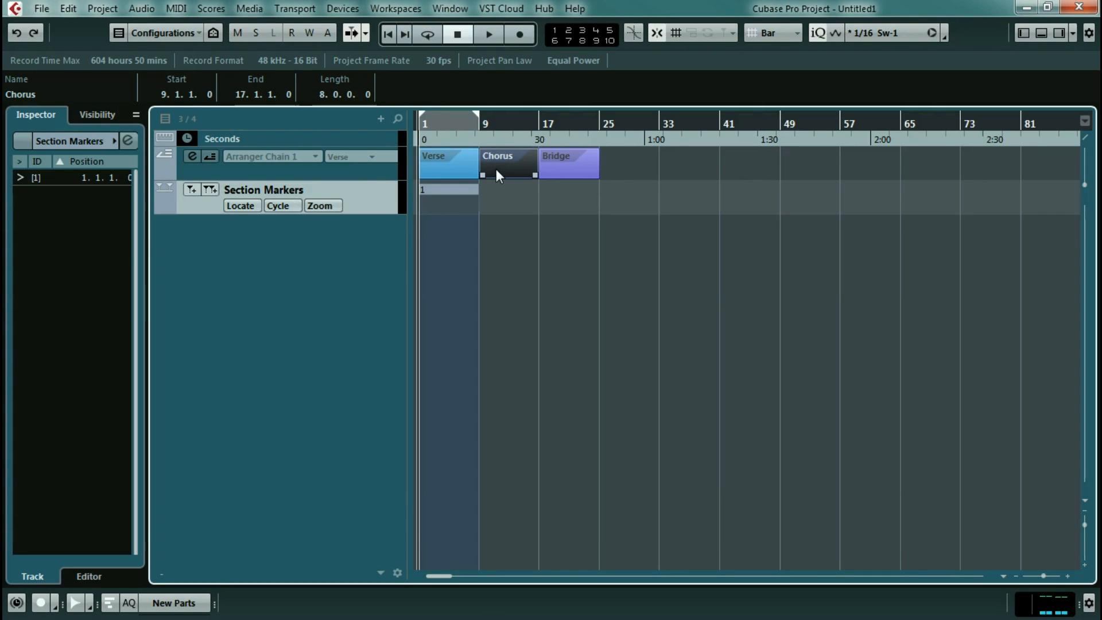
key(p)
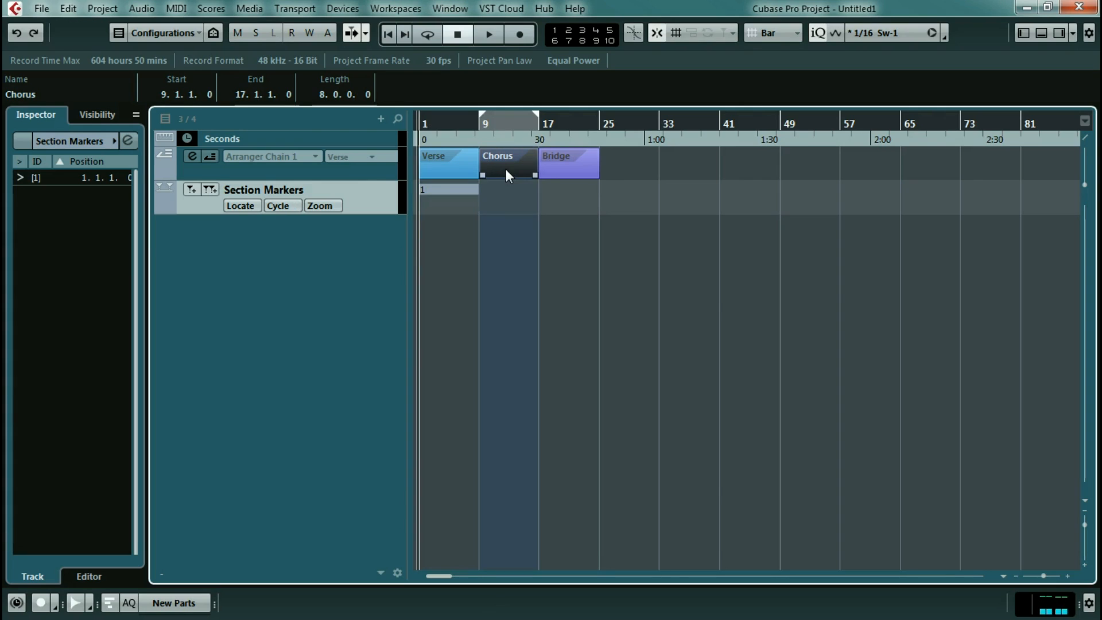
click(211, 190)
click(579, 169)
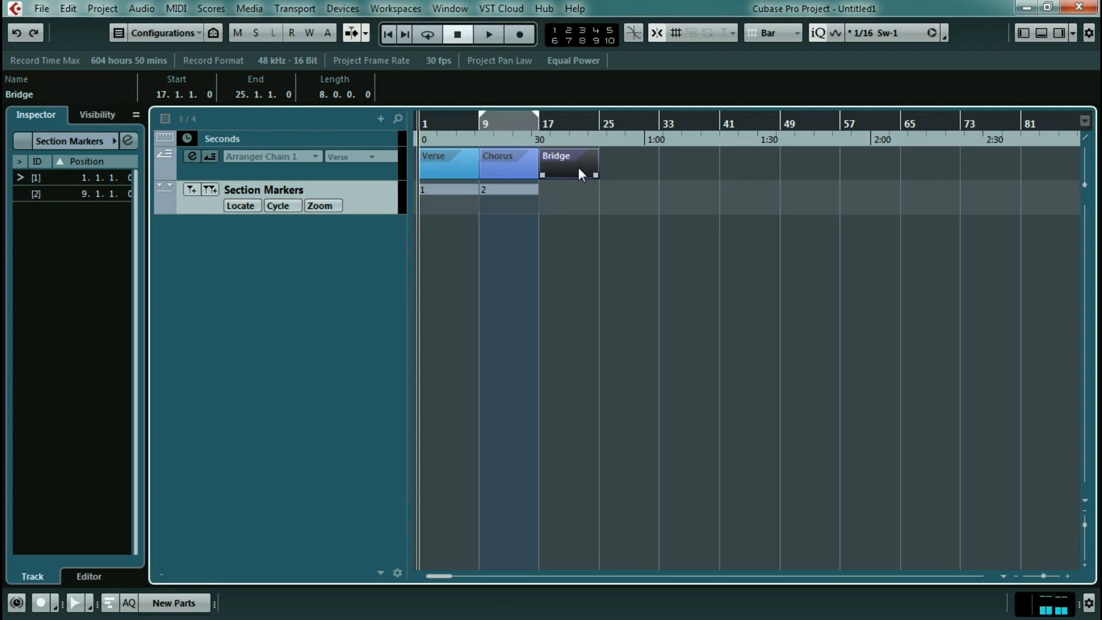
key(p)
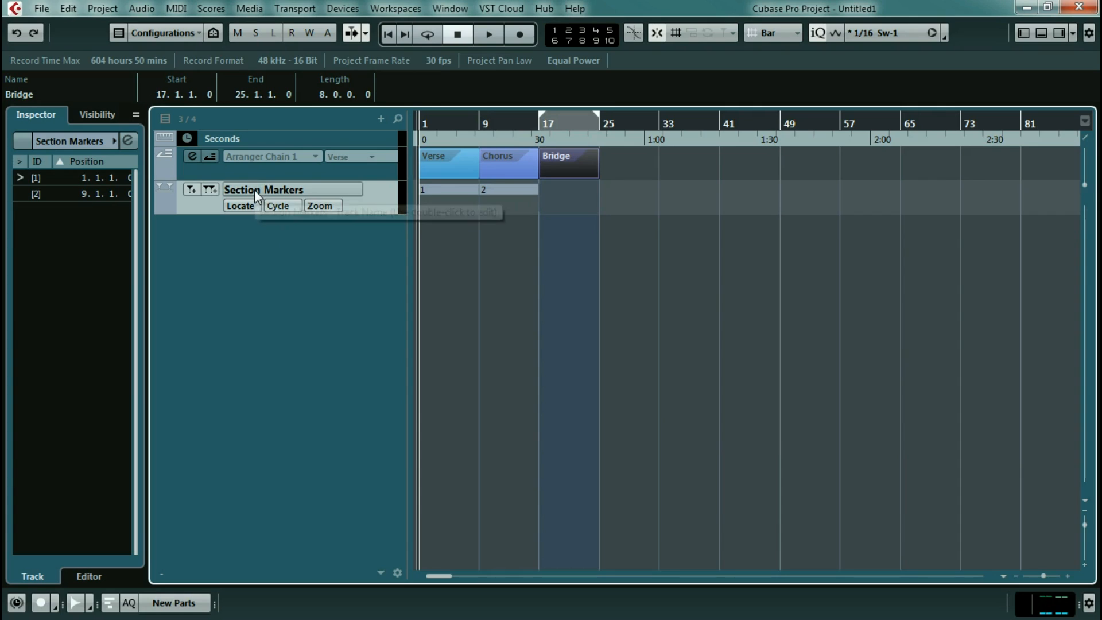
click(216, 189)
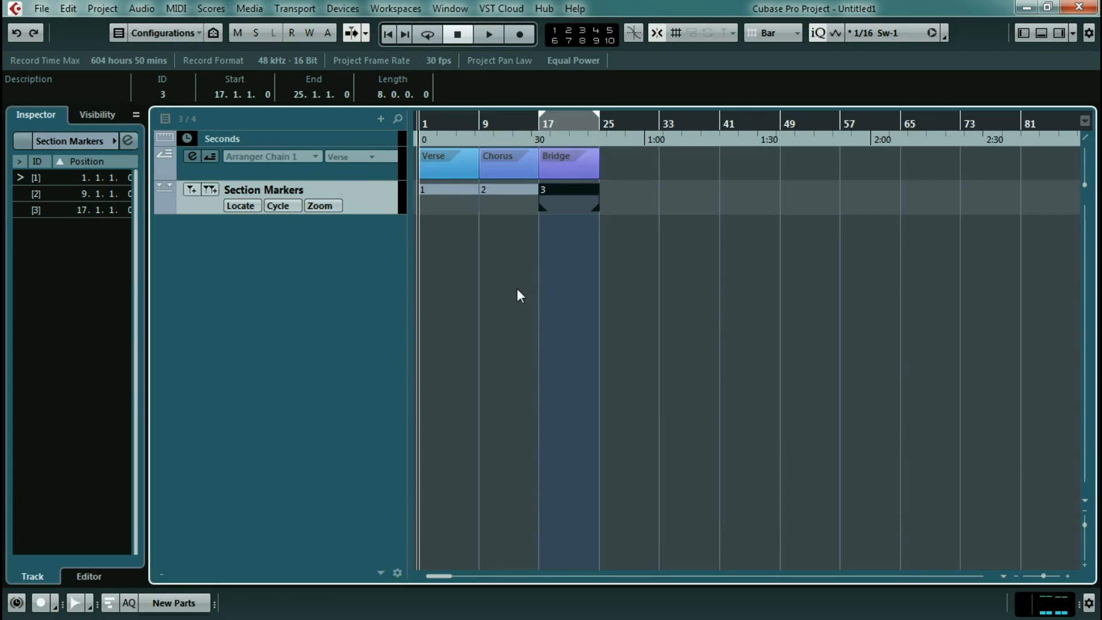
click(503, 276)
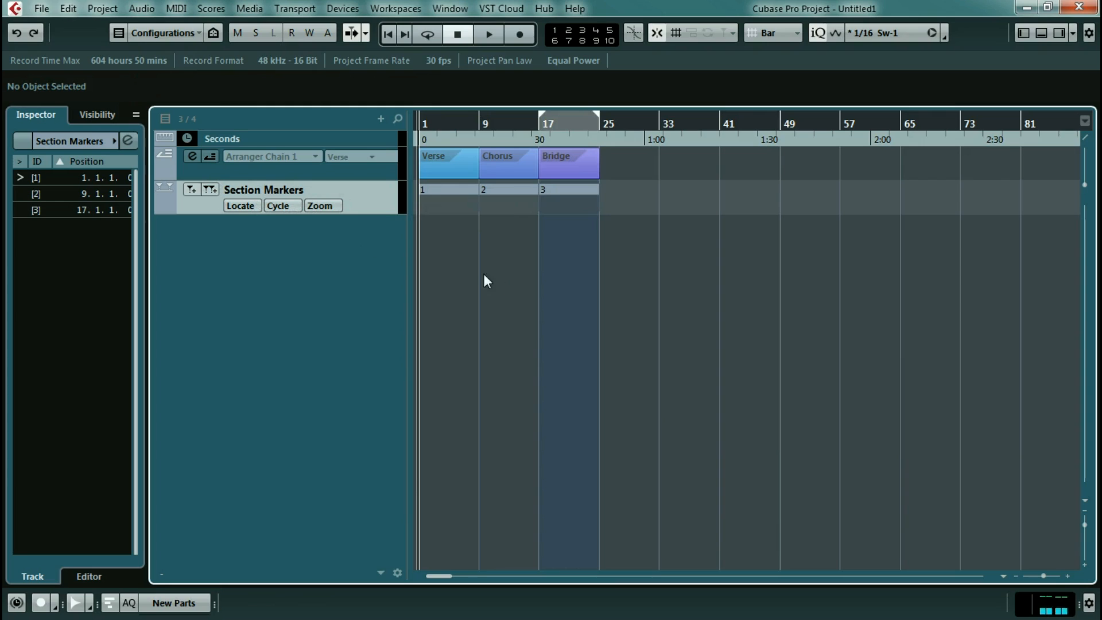
Set the locators to the range of the Verse event and after that to the range of the Chorus event.
click(443, 168)
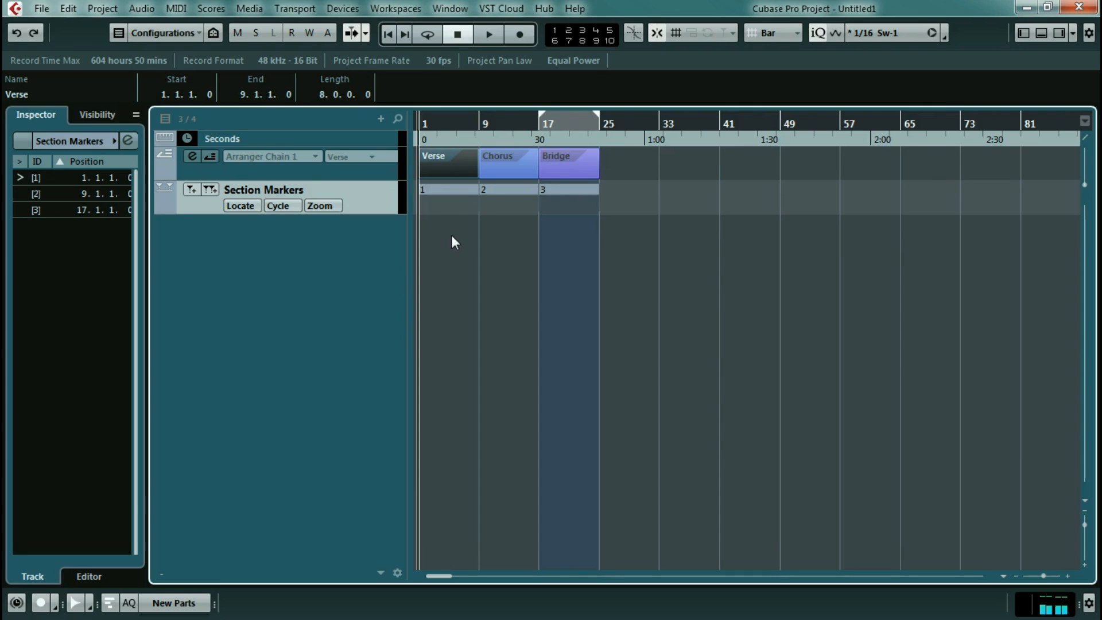
key(p)
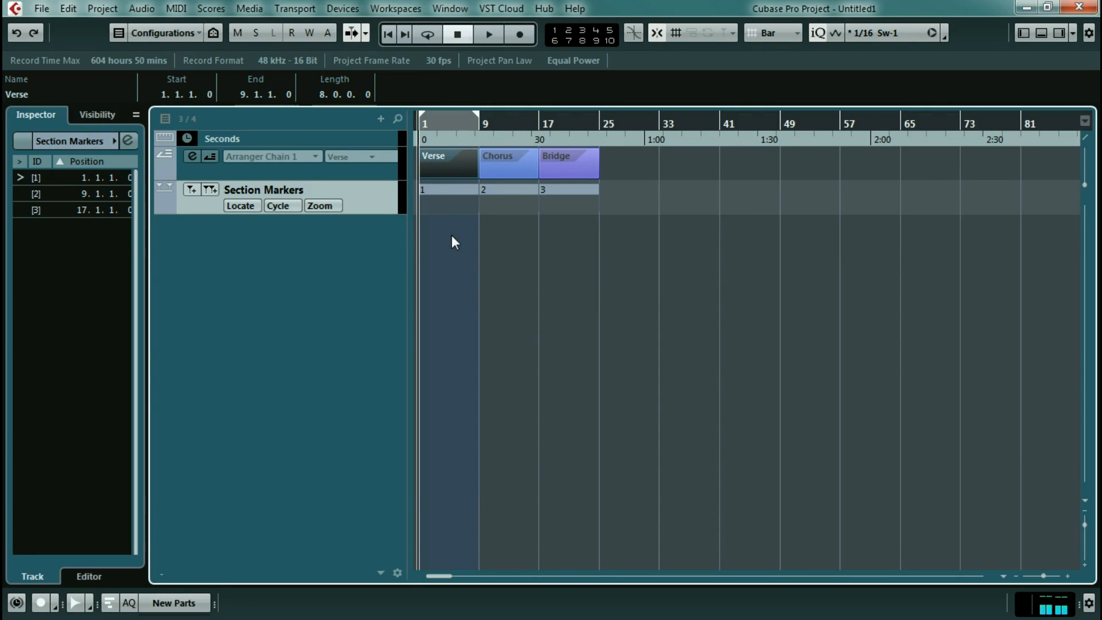
click(503, 170)
key(p)
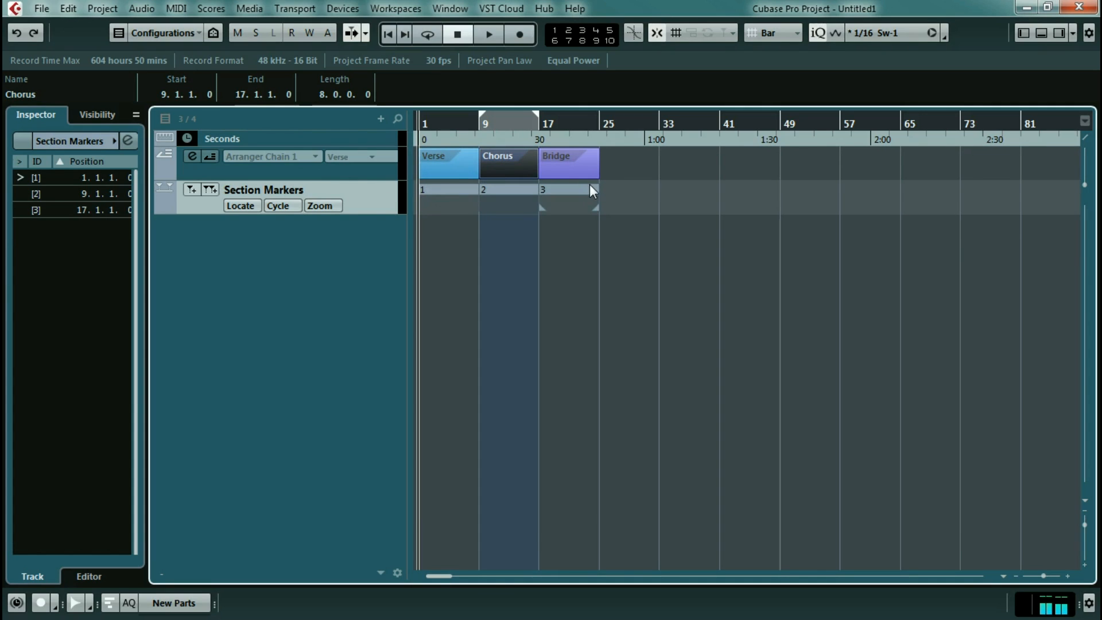
Set the locators from the cycle markers in the order 1, 3 and 2.
double_click(456, 190)
double_click(556, 191)
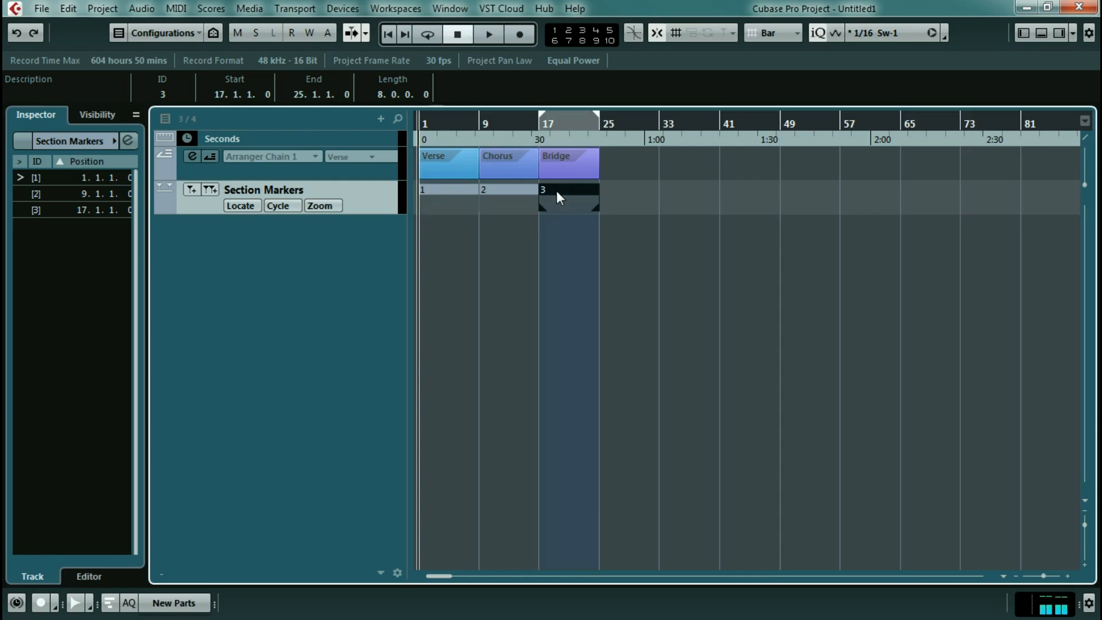
double_click(498, 190)
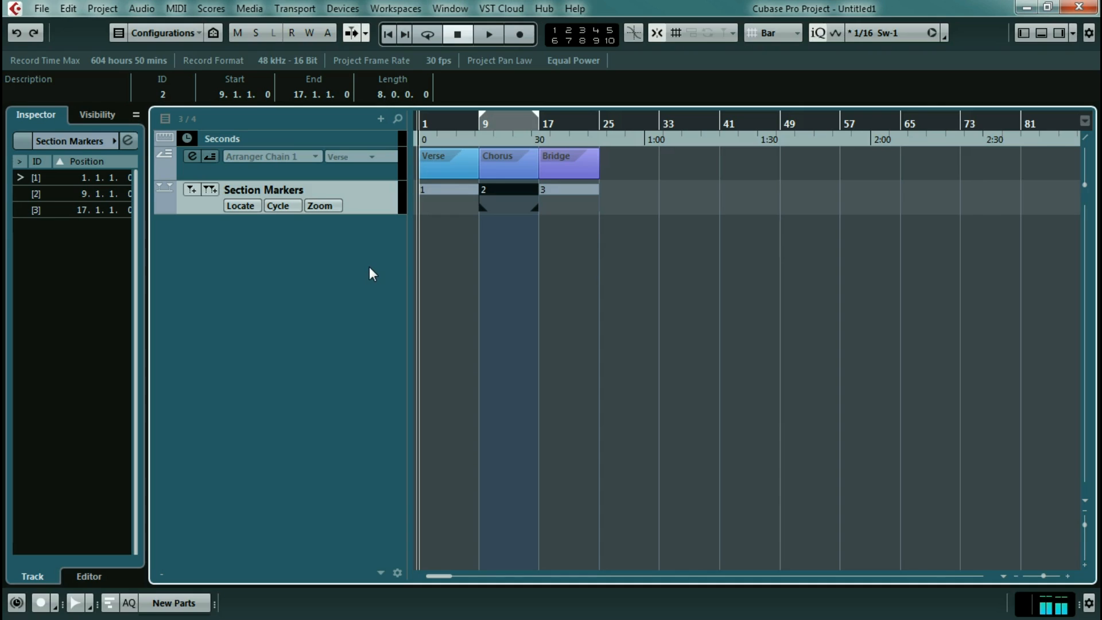
Add a chord track to the project below the Section Markers track.
click(105, 12)
mouse_move(117, 31)
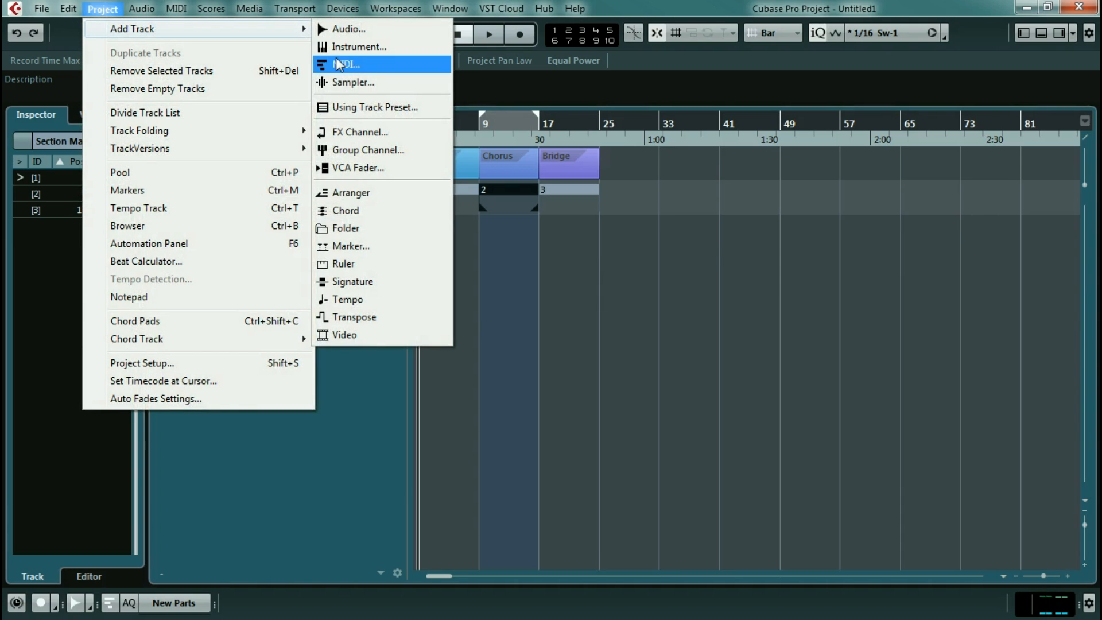
click(353, 211)
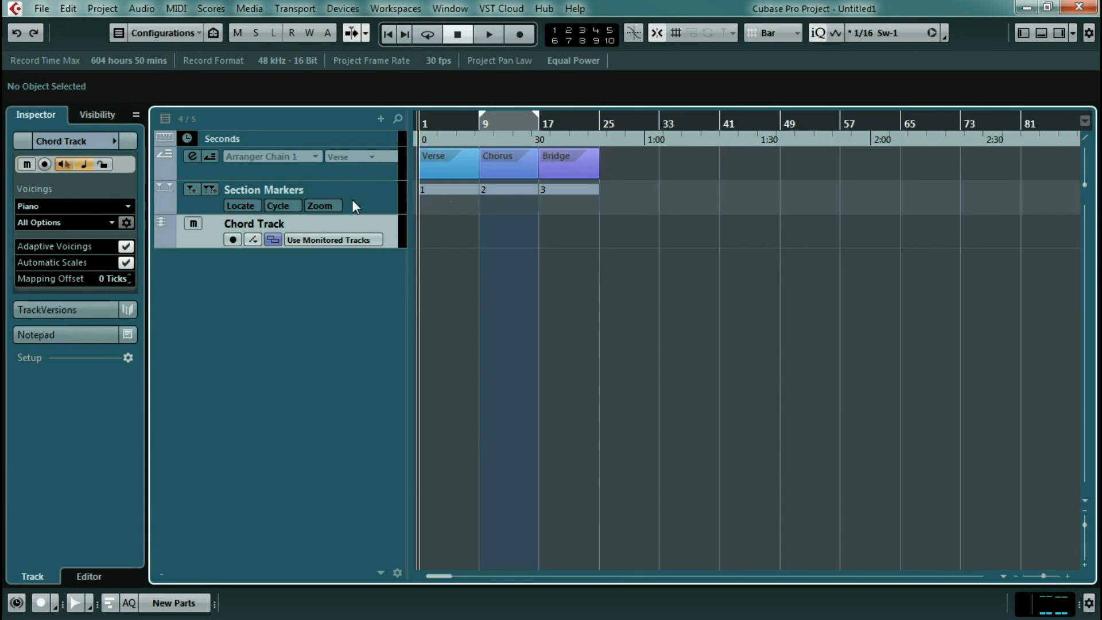
Draw undefined chord events at bars 1, 9 and 17 of the chord track and view the bar 9 event in the chord editor.
right_click(498, 246)
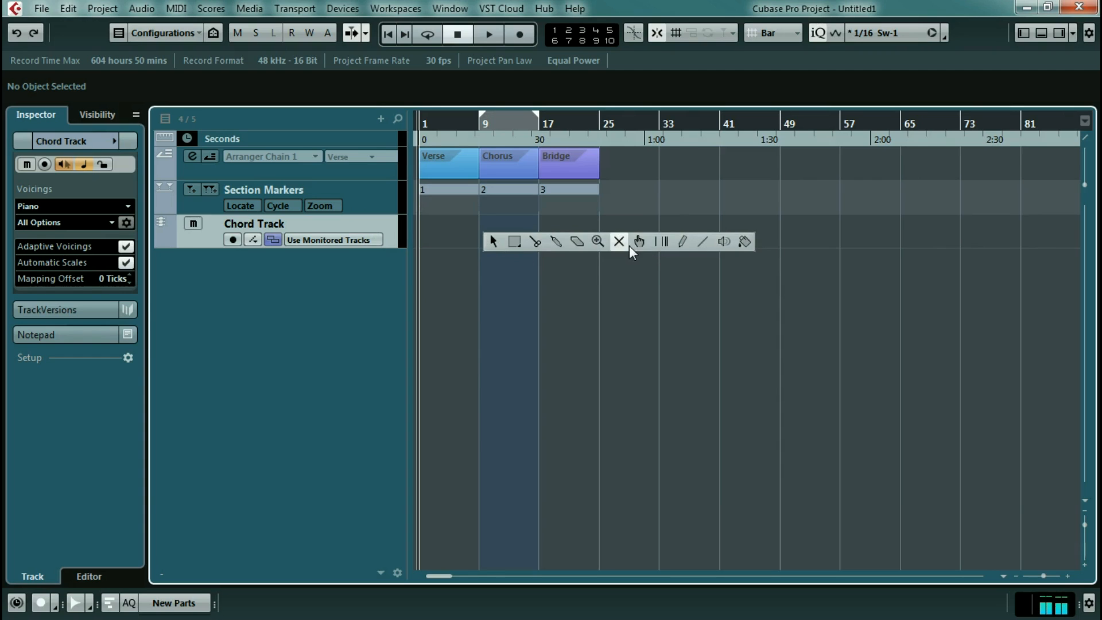
click(682, 241)
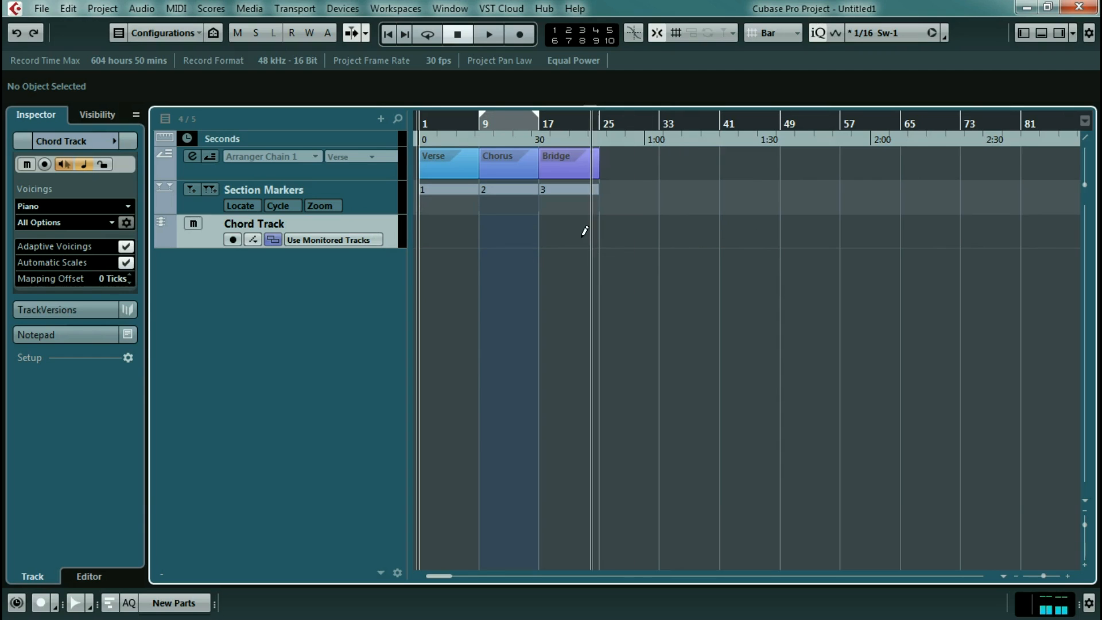
click(425, 227)
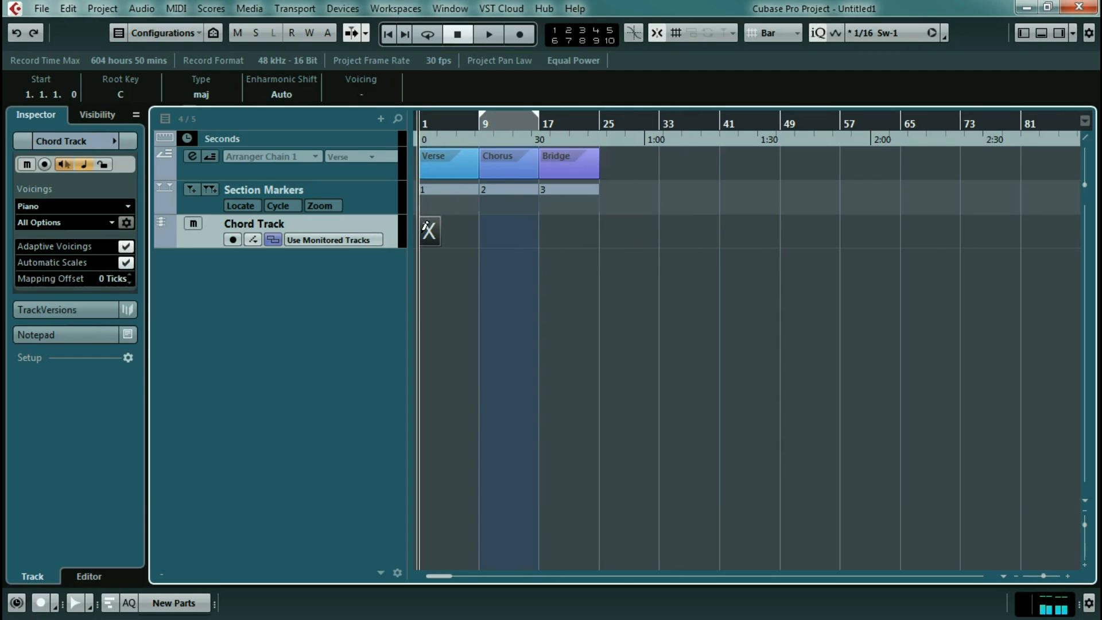
click(485, 230)
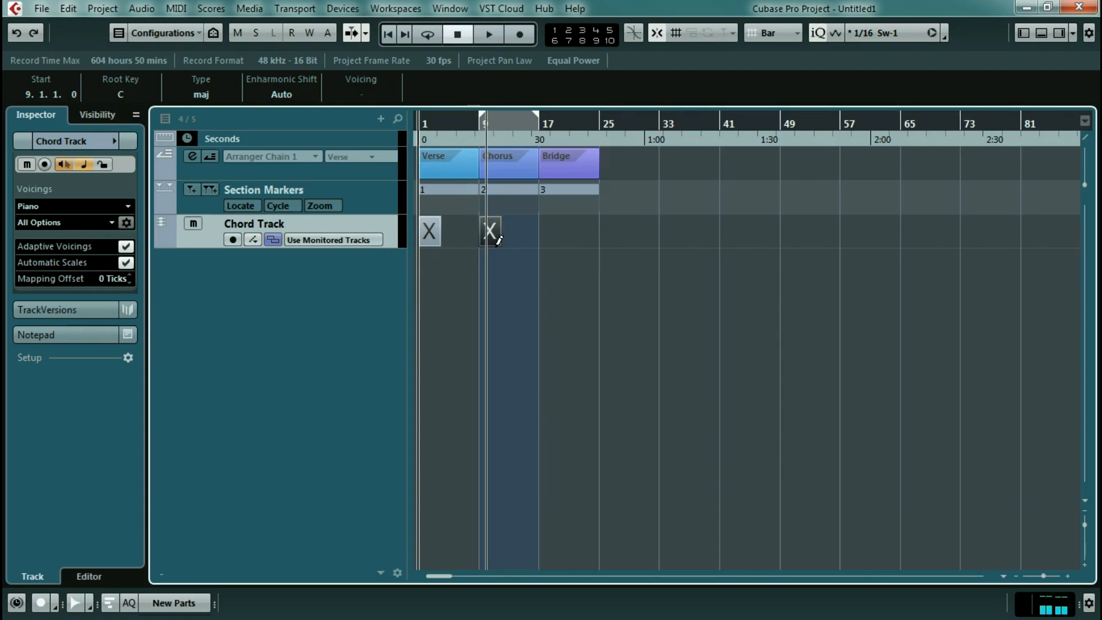
click(546, 233)
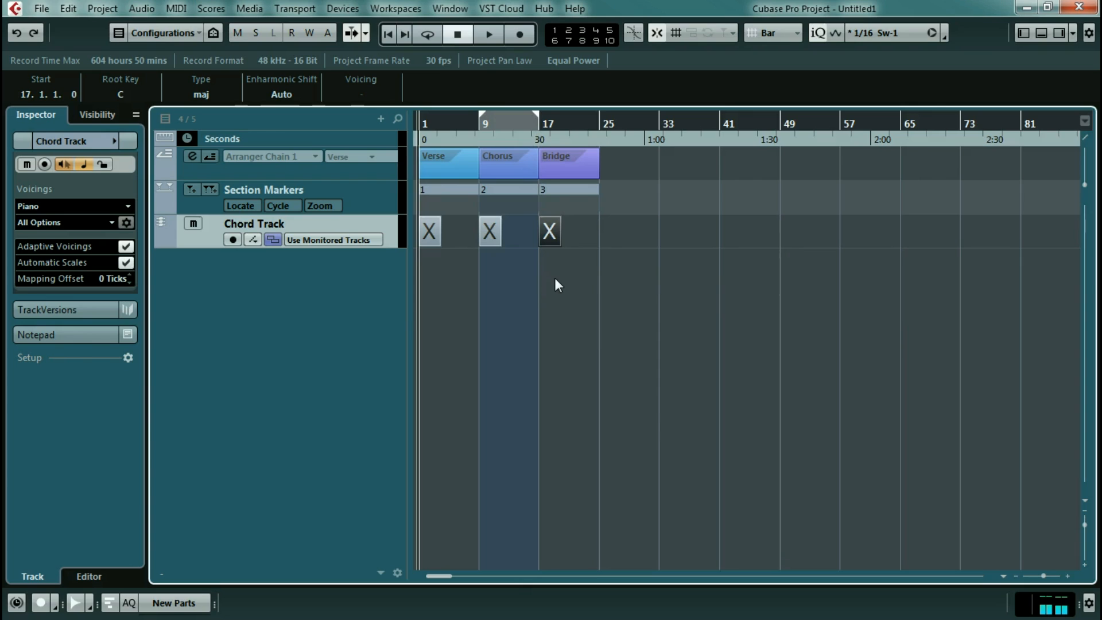
double_click(485, 228)
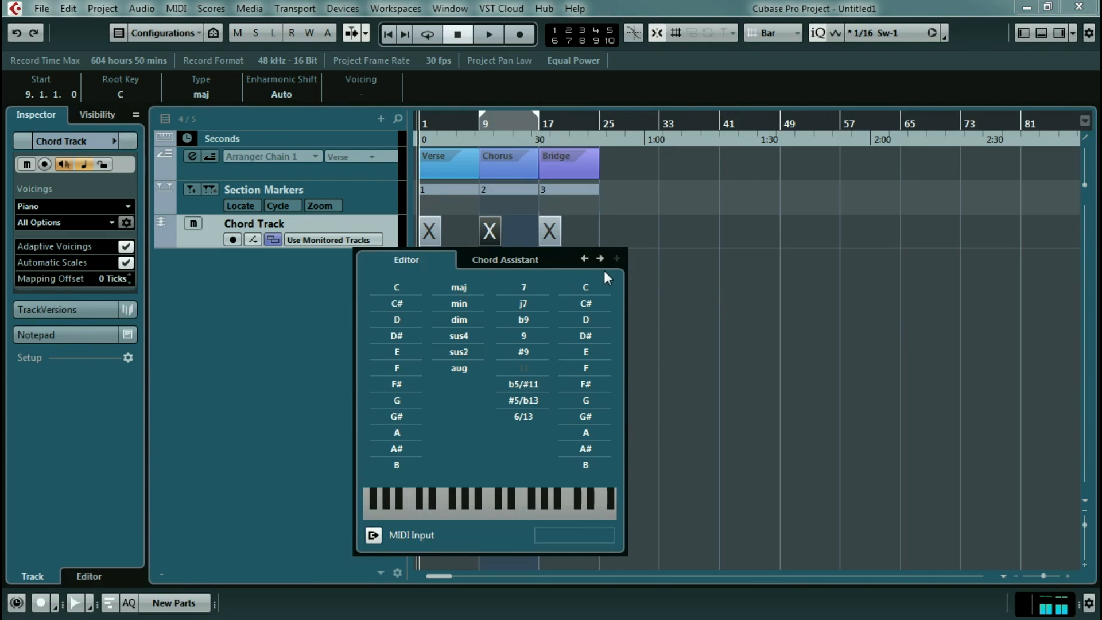
click(671, 260)
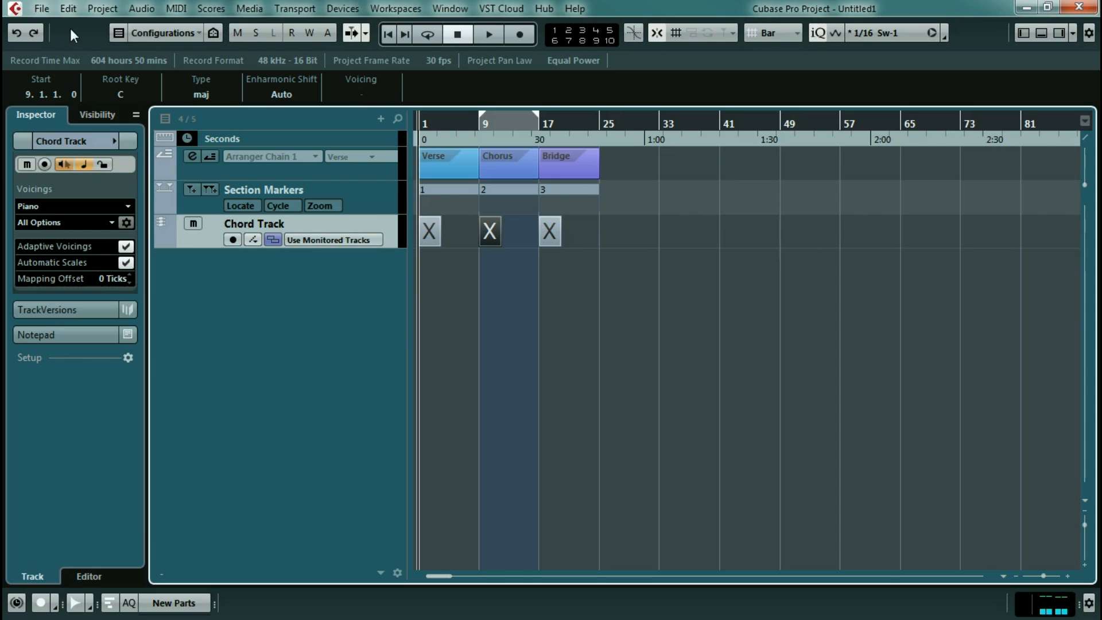
Add an instrument track that uses the HALion Sonic SE synth.
click(103, 9)
mouse_move(136, 28)
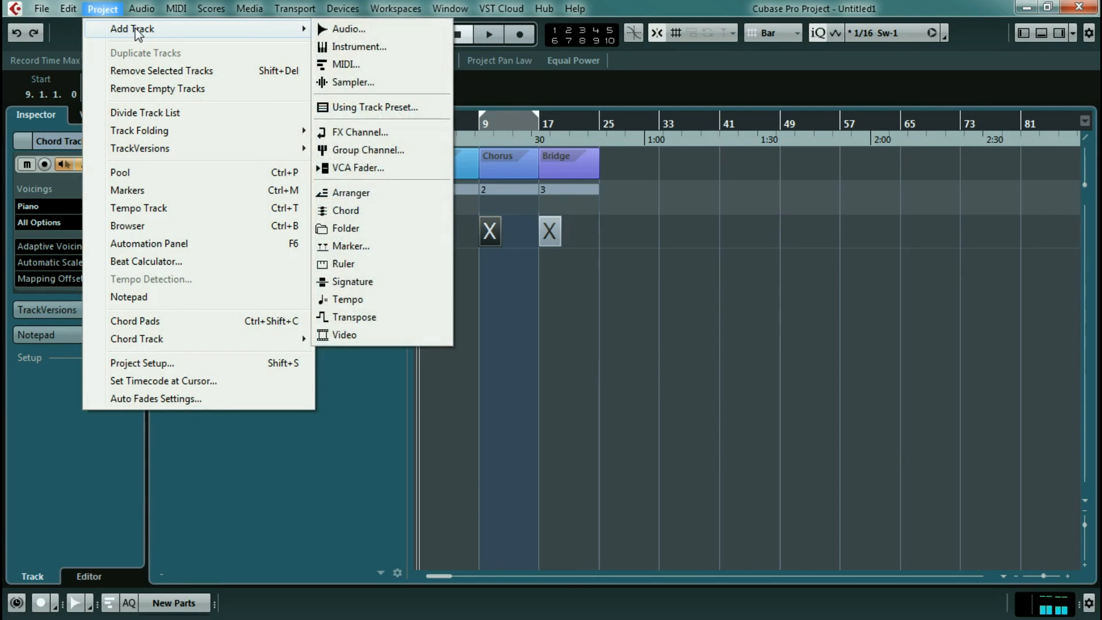
click(374, 48)
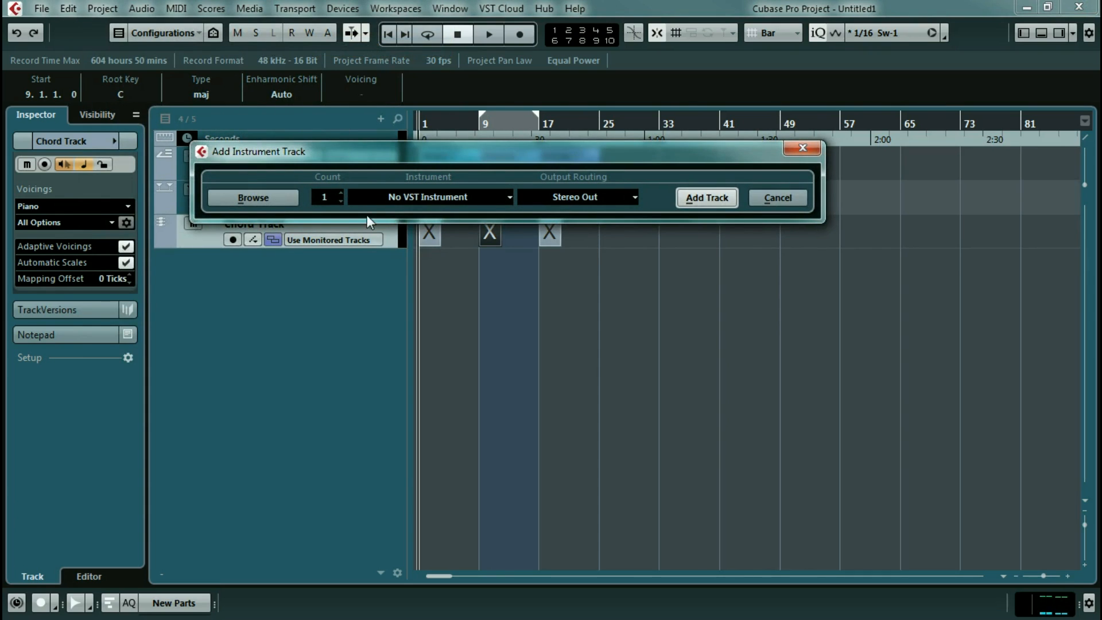
click(509, 196)
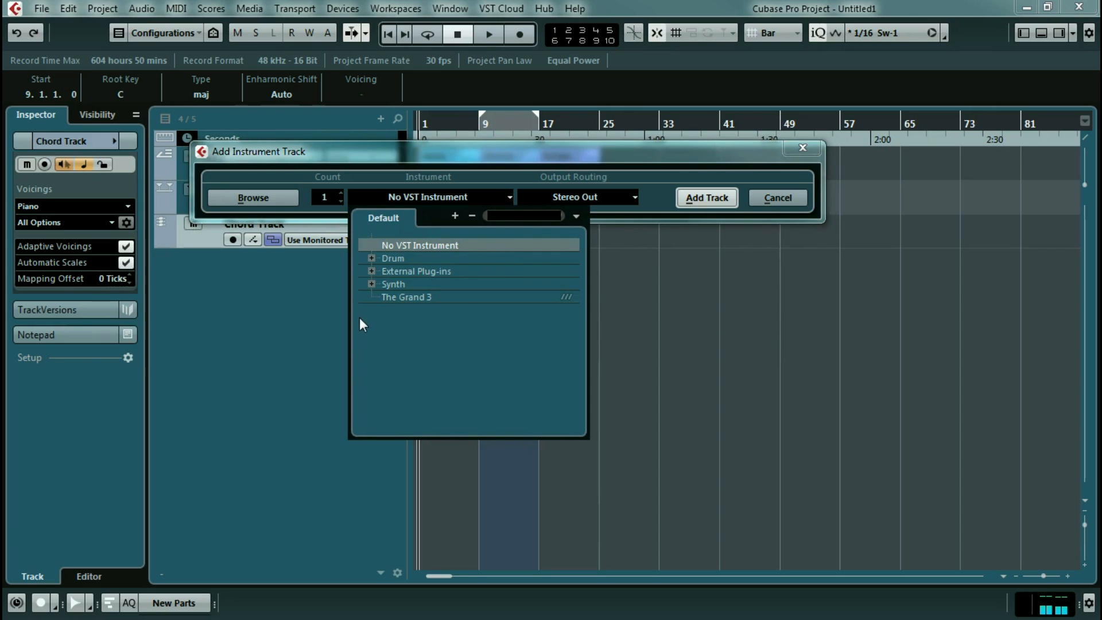
click(371, 283)
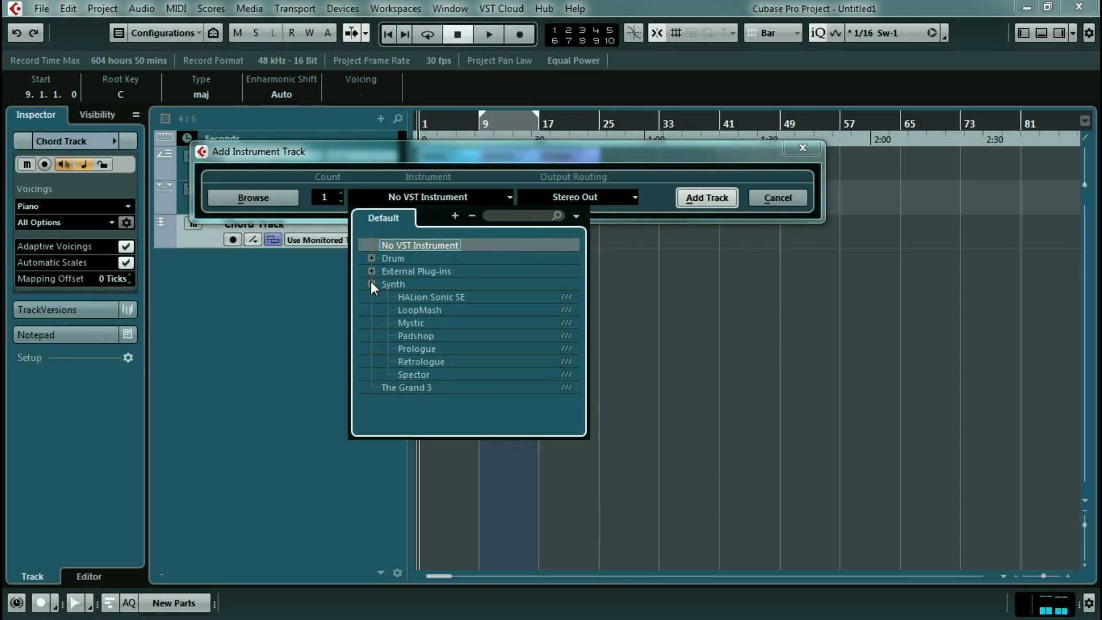
click(415, 296)
click(415, 296)
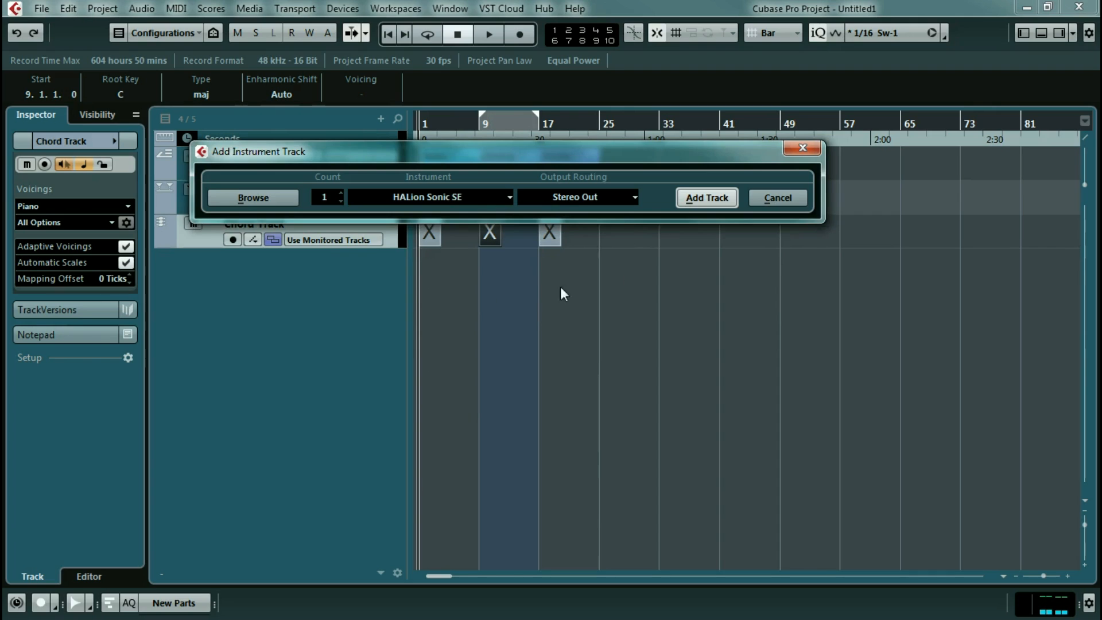
click(688, 203)
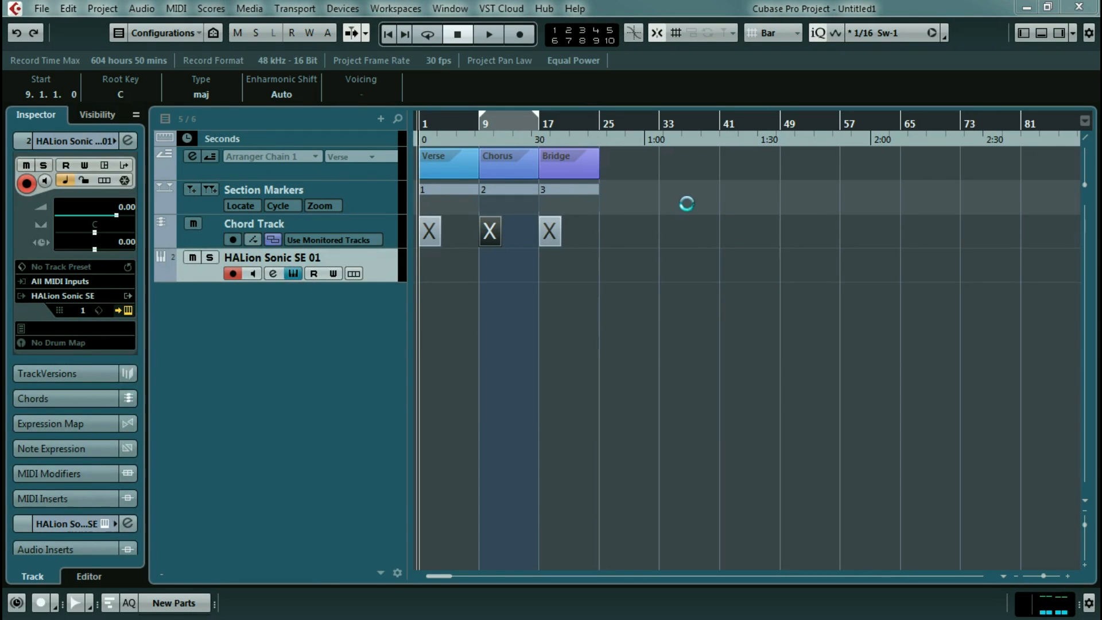
Search the HALion Sonic SE presets for "sr live", load SR Live Grand Piano and close the instrument window.
click(124, 311)
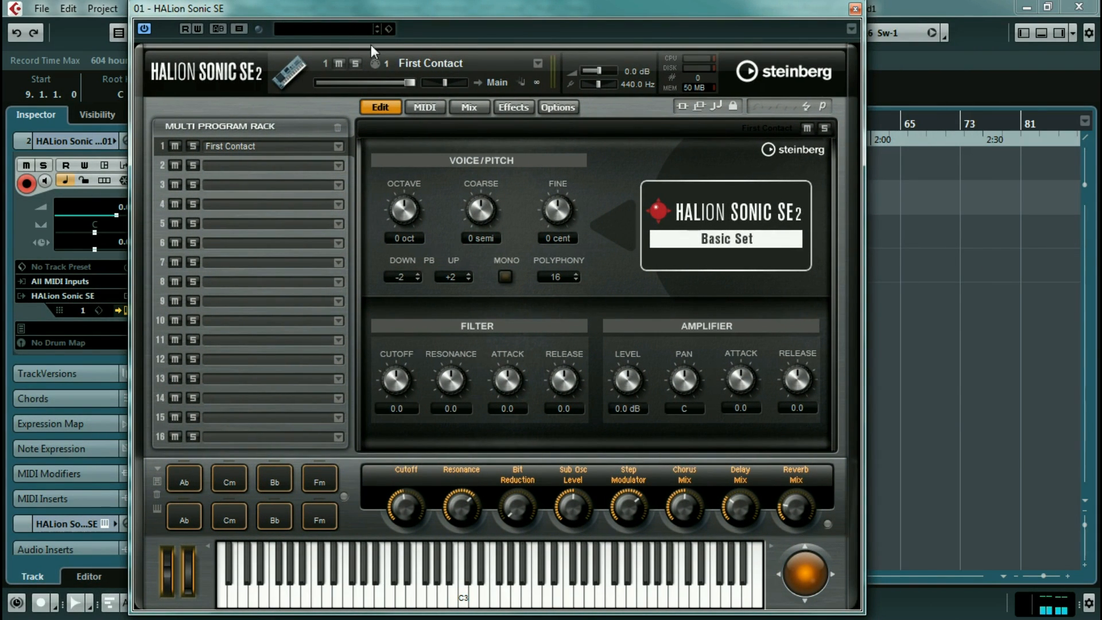
click(389, 28)
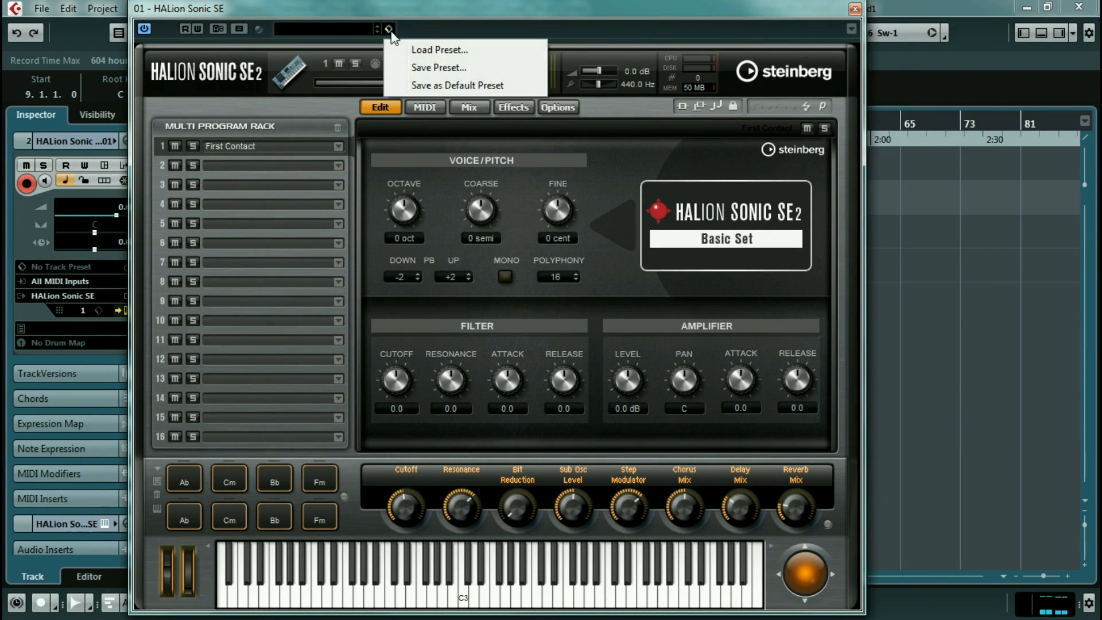
click(414, 50)
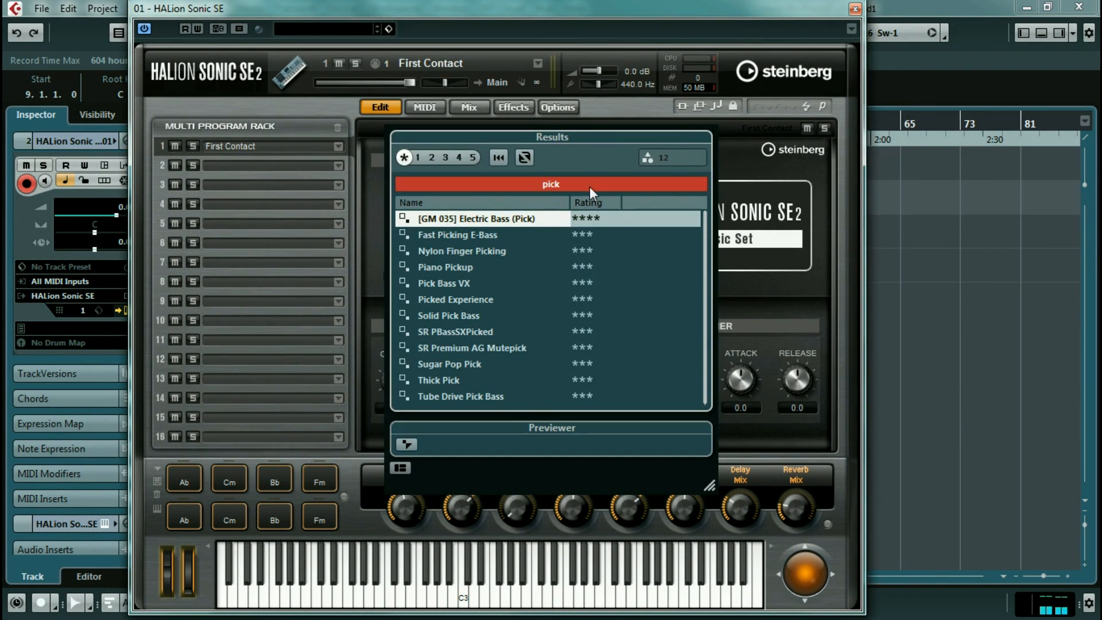
click(552, 185)
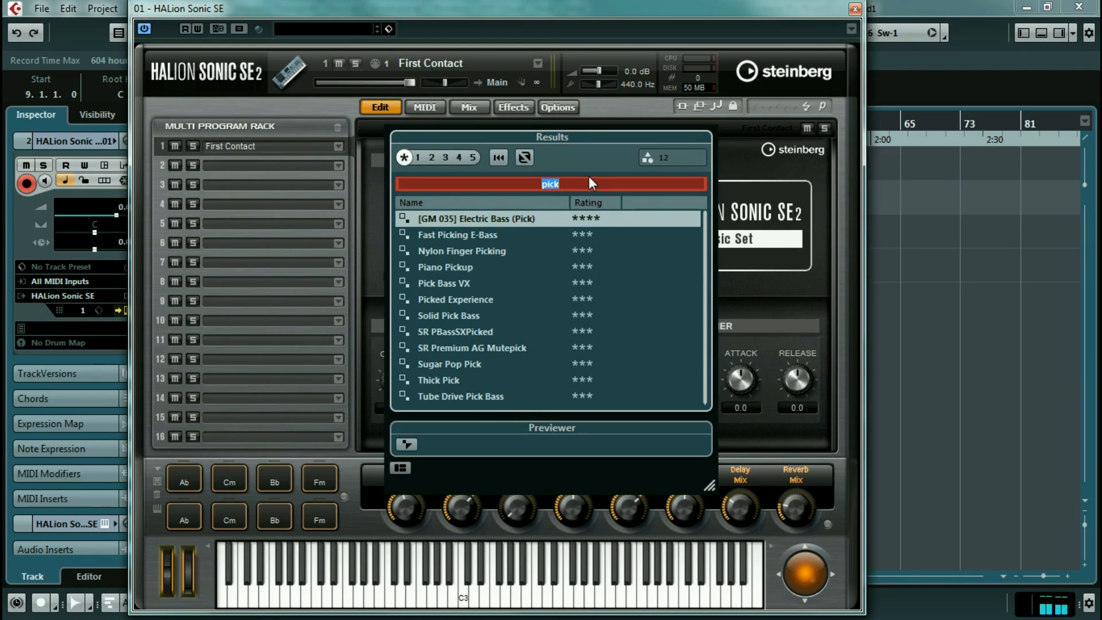
text(sr)
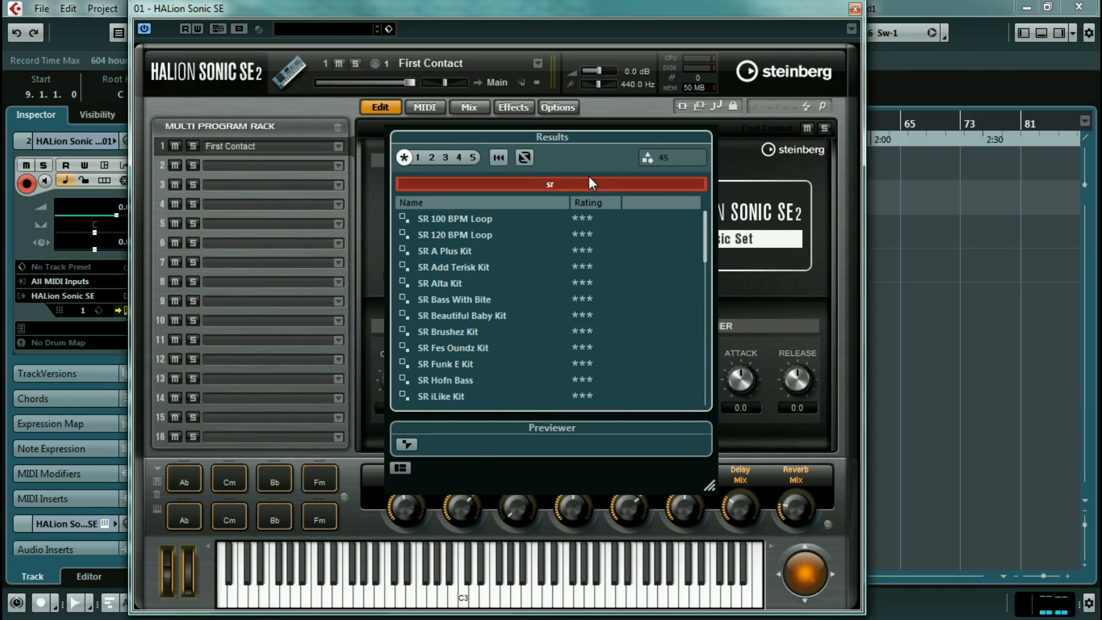
text( live)
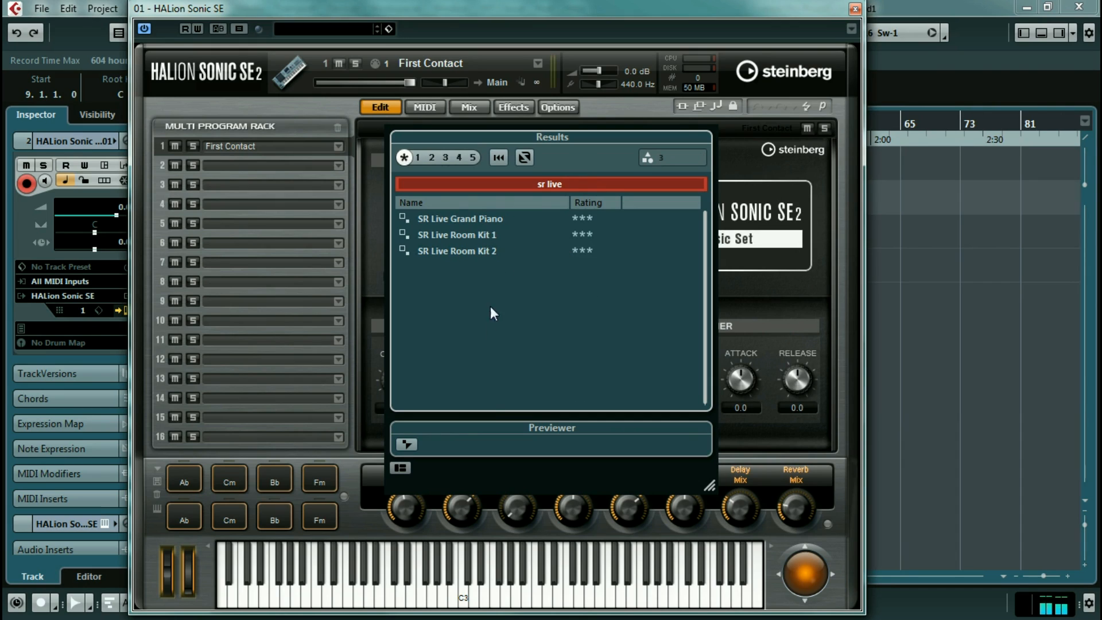
double_click(460, 218)
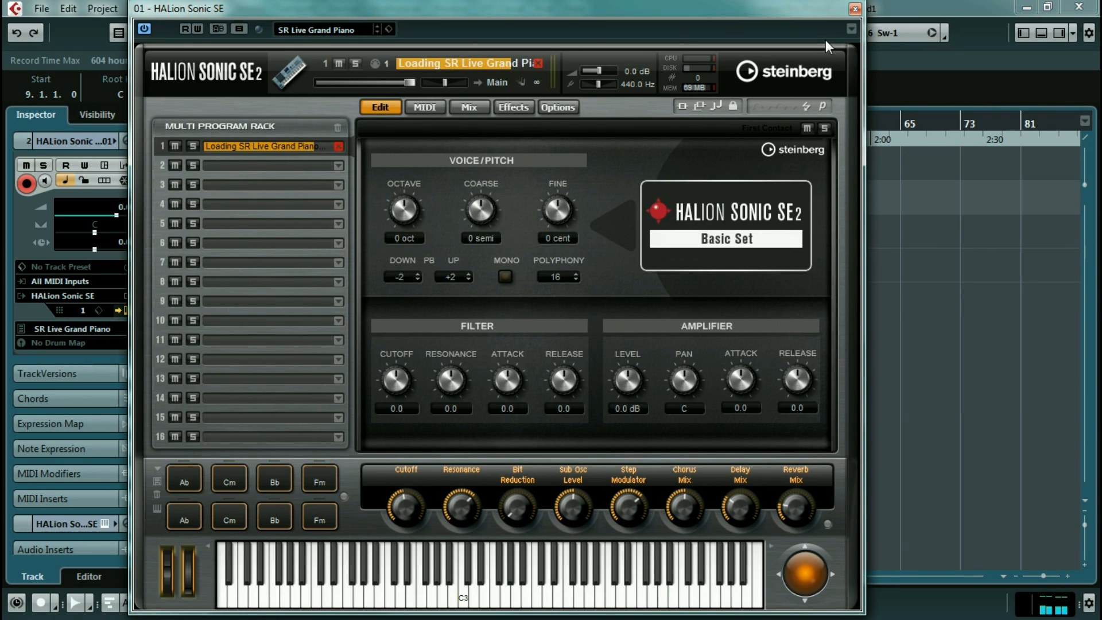
click(854, 9)
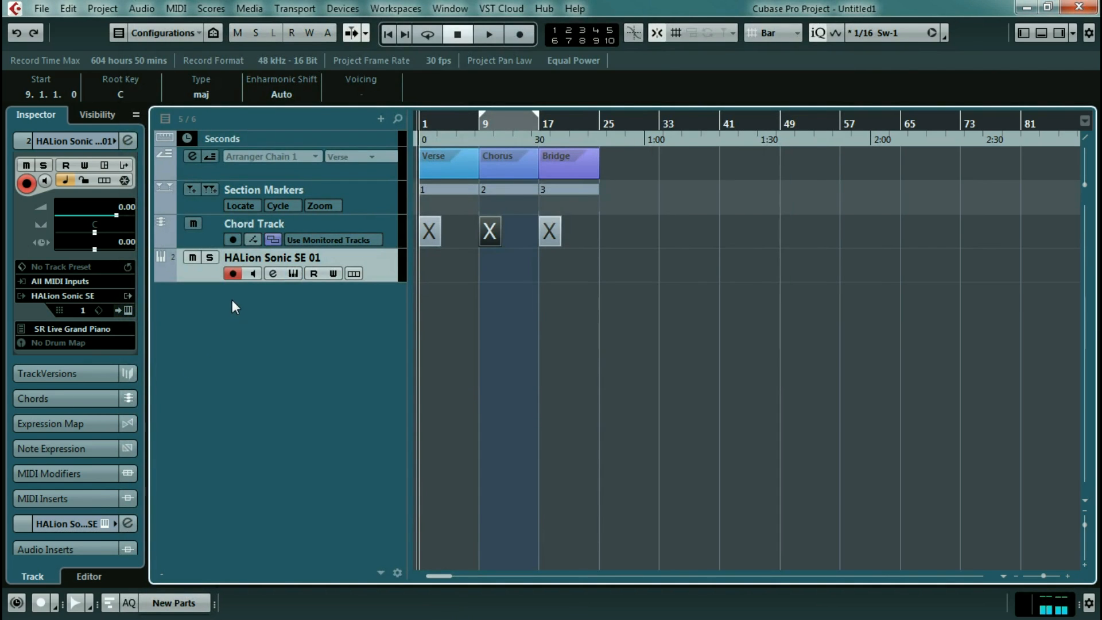
Rename the HALion Sonic SE instrument track to Piano CT and assign it as the track that plays the chord track.
double_click(272, 257)
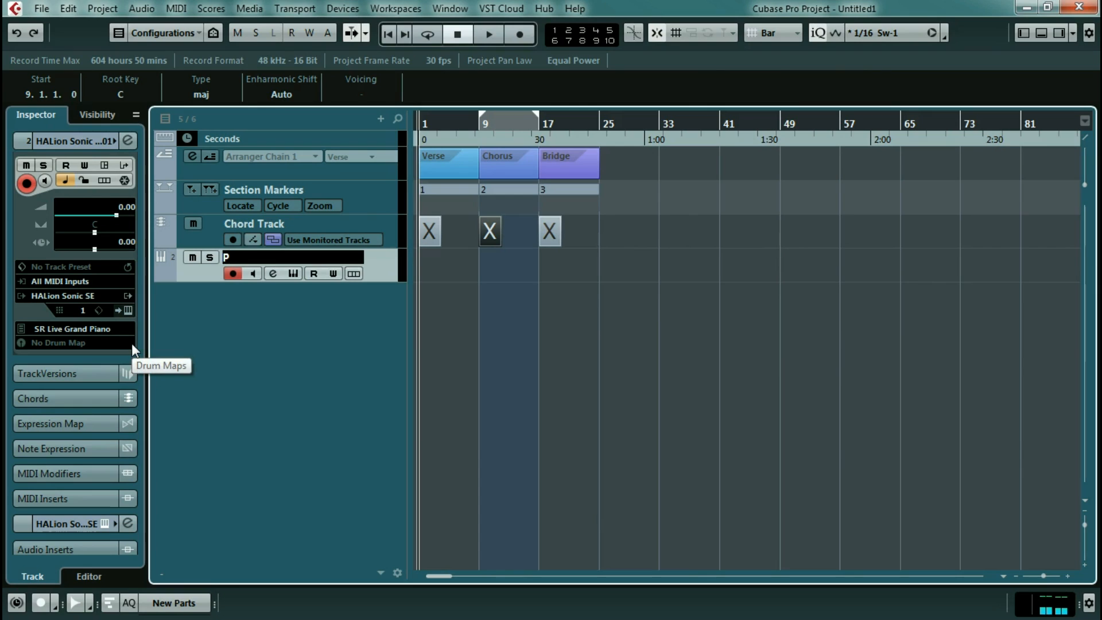
text(iano CT)
key(Return)
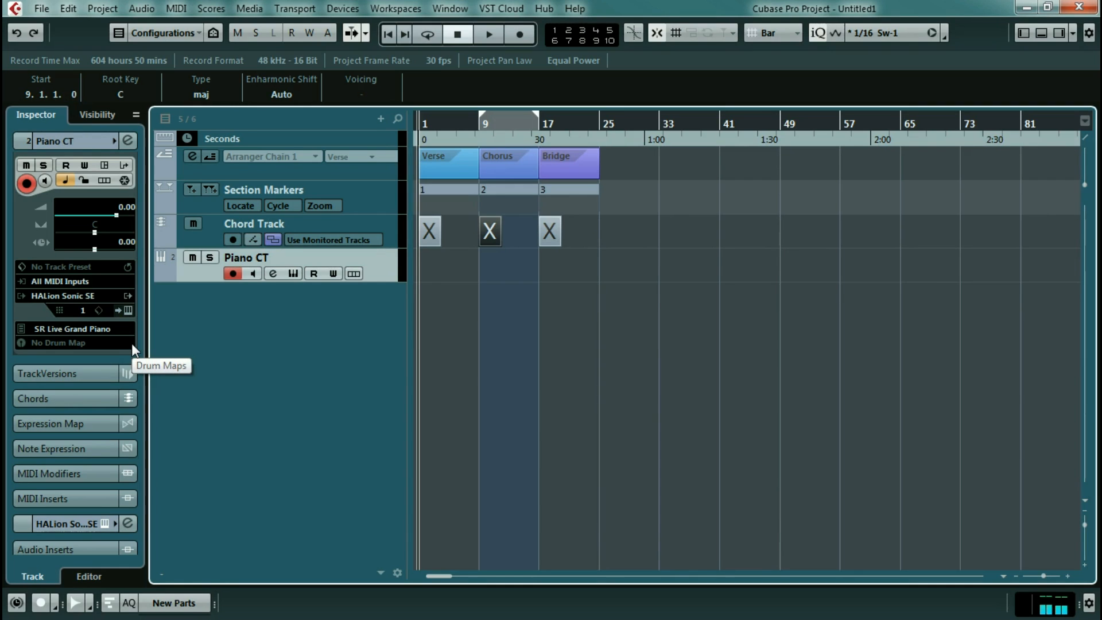
click(353, 246)
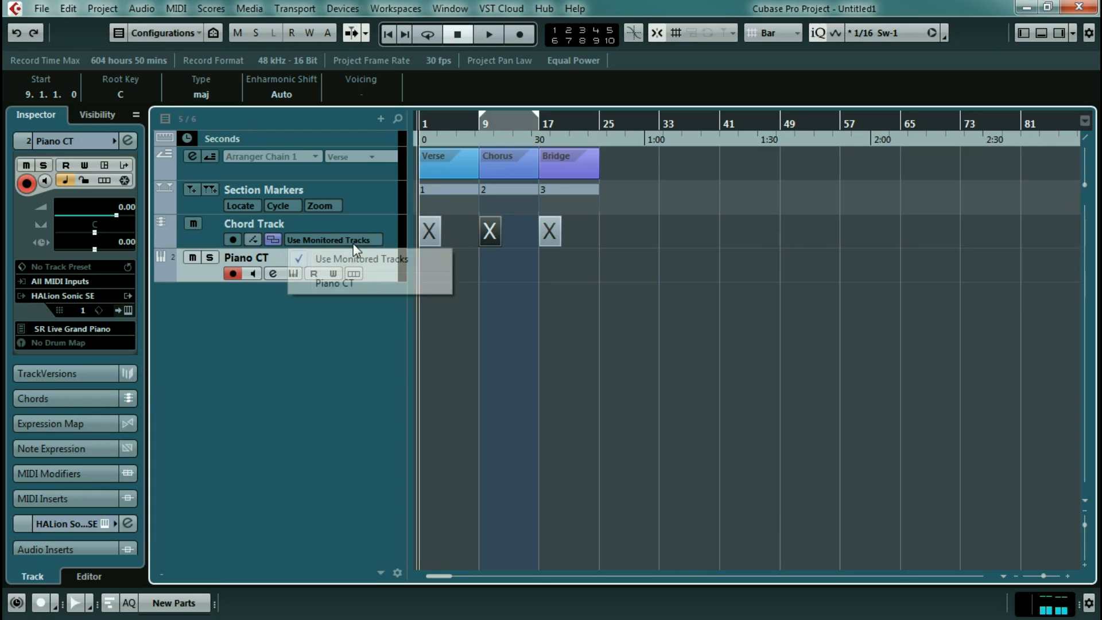
click(337, 283)
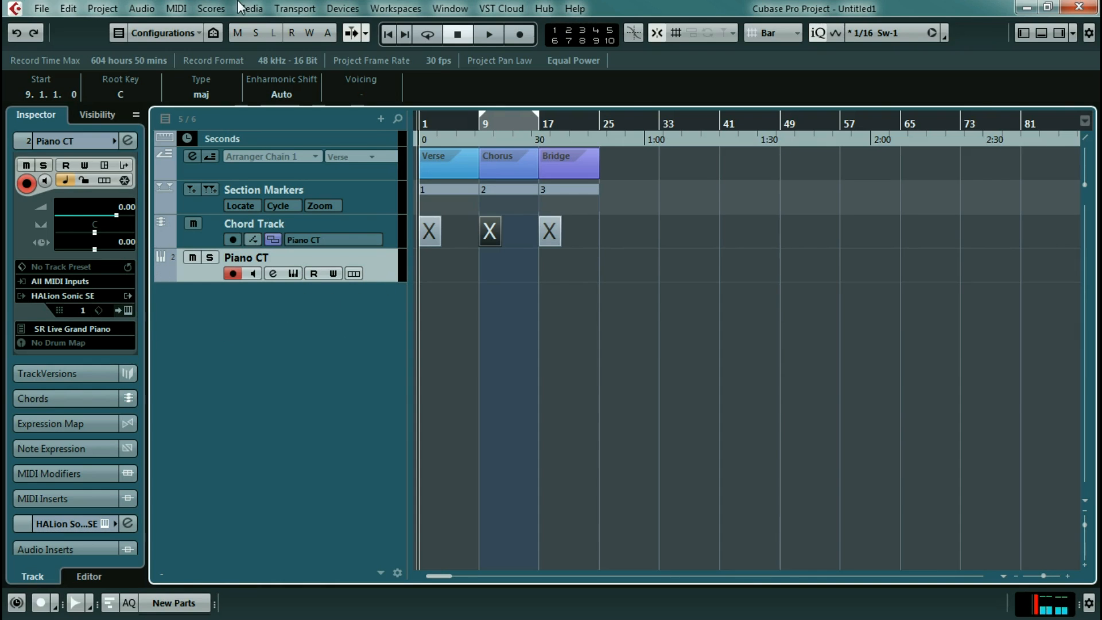
Add a mono audio track named Vocal.
click(109, 11)
mouse_move(124, 28)
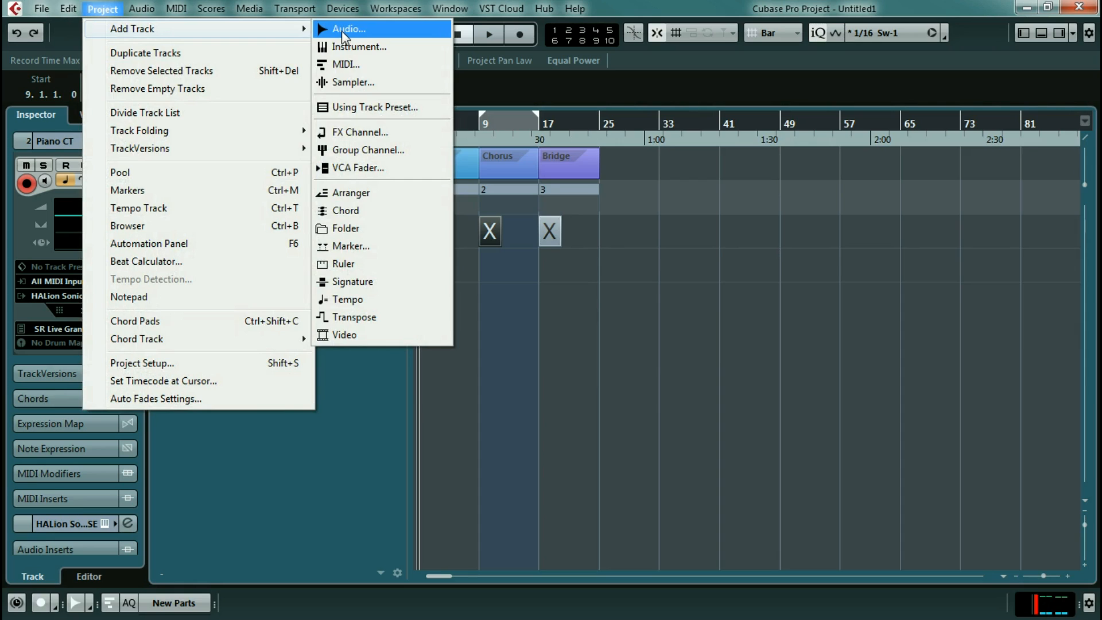
click(342, 30)
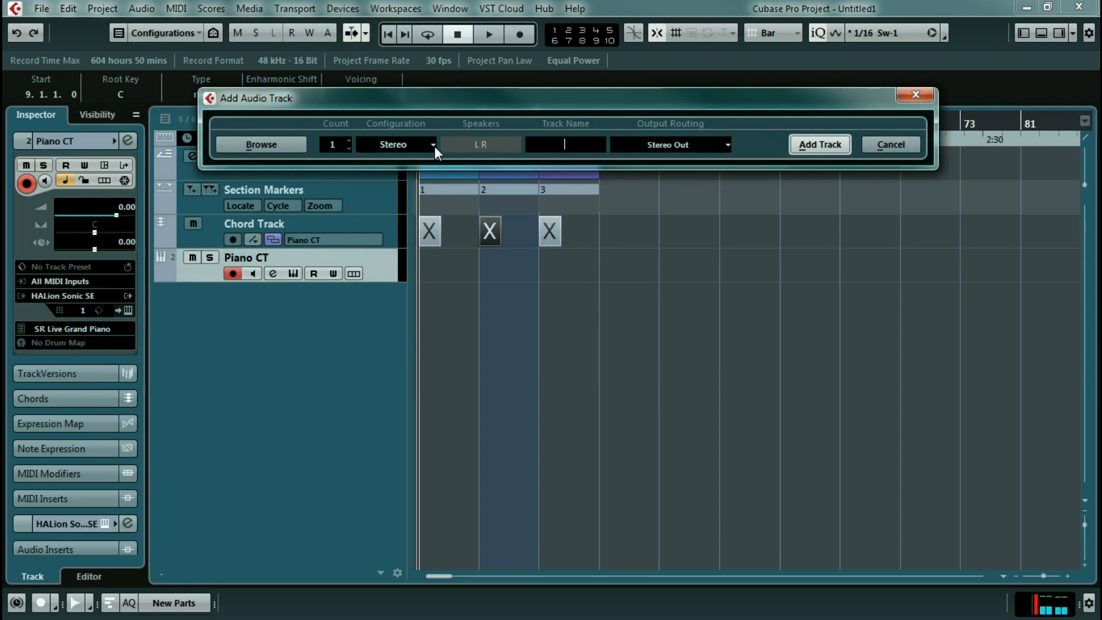
click(434, 144)
click(408, 163)
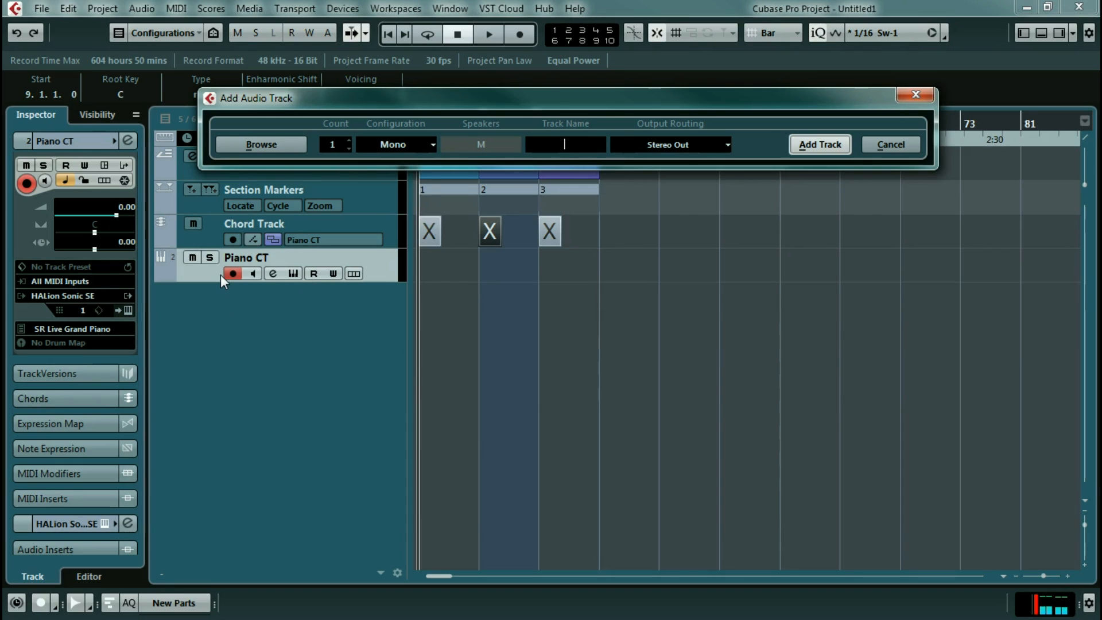
text(Vocal)
key(Return)
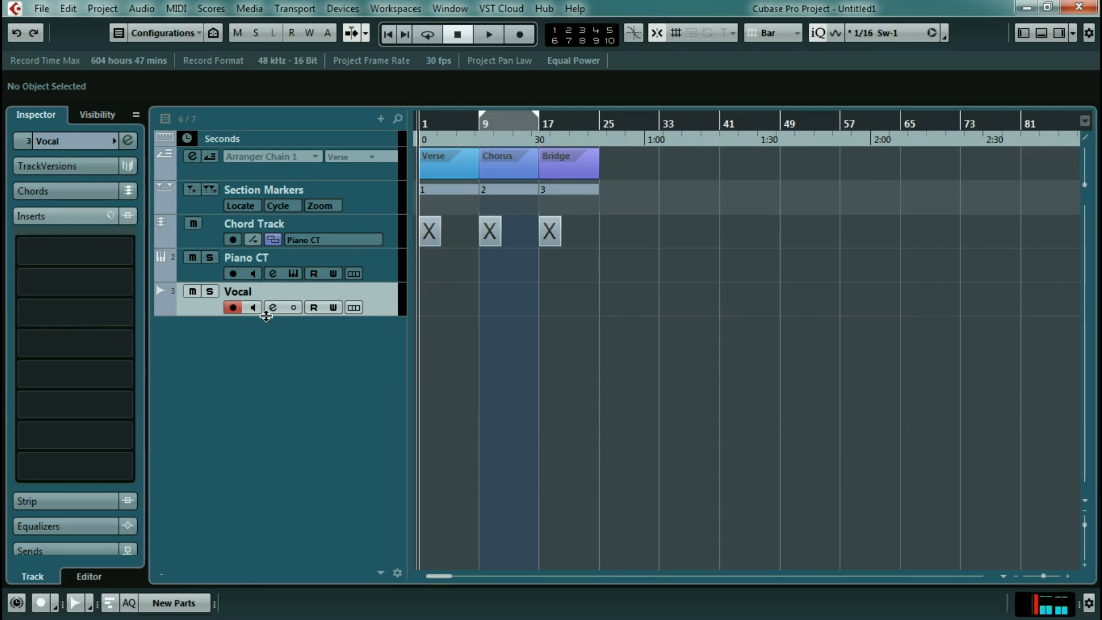
Switch the selection back and forth between the Piano CT and Vocal tracks, ending on Vocal, to check their record-enable states.
click(212, 274)
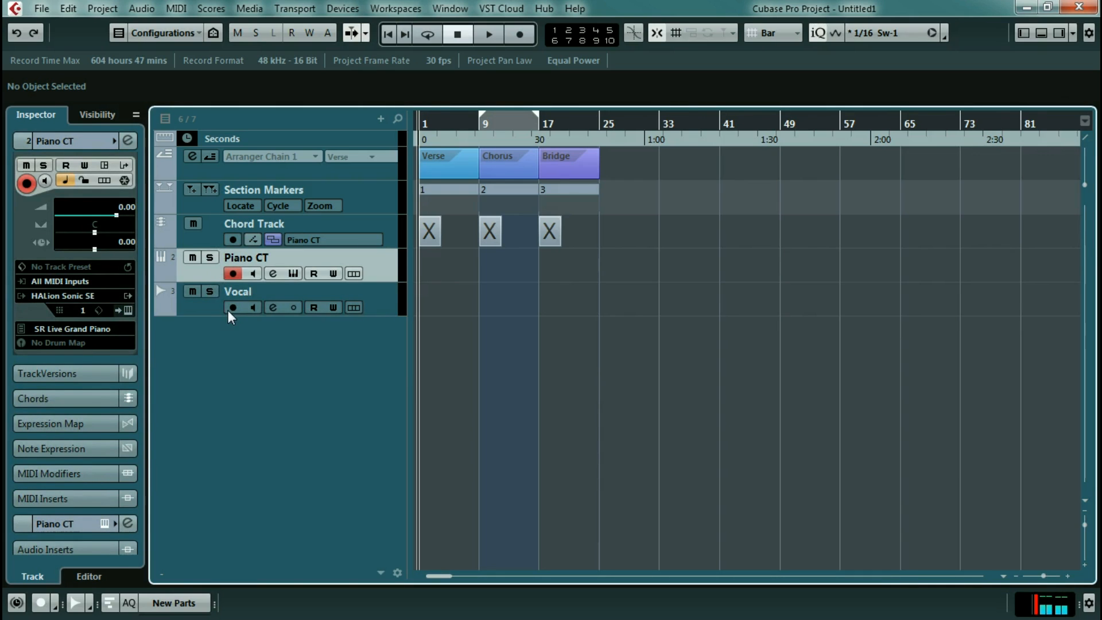
click(219, 303)
click(219, 272)
click(211, 307)
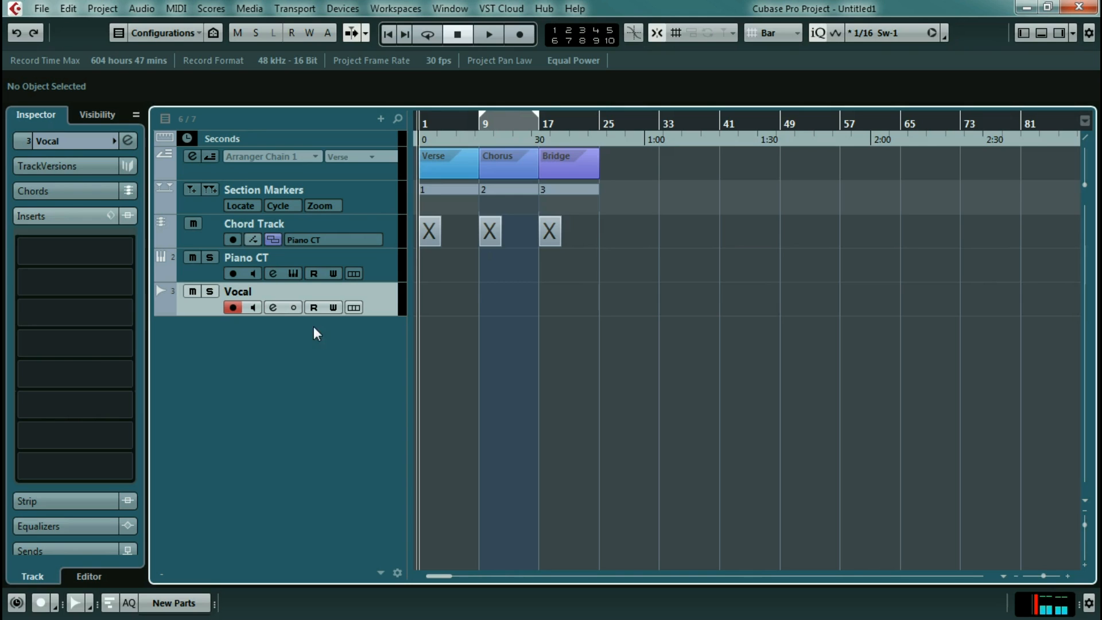
Add 10 stereo group channel tracks routed to Stereo Out, created inside a folder.
click(94, 10)
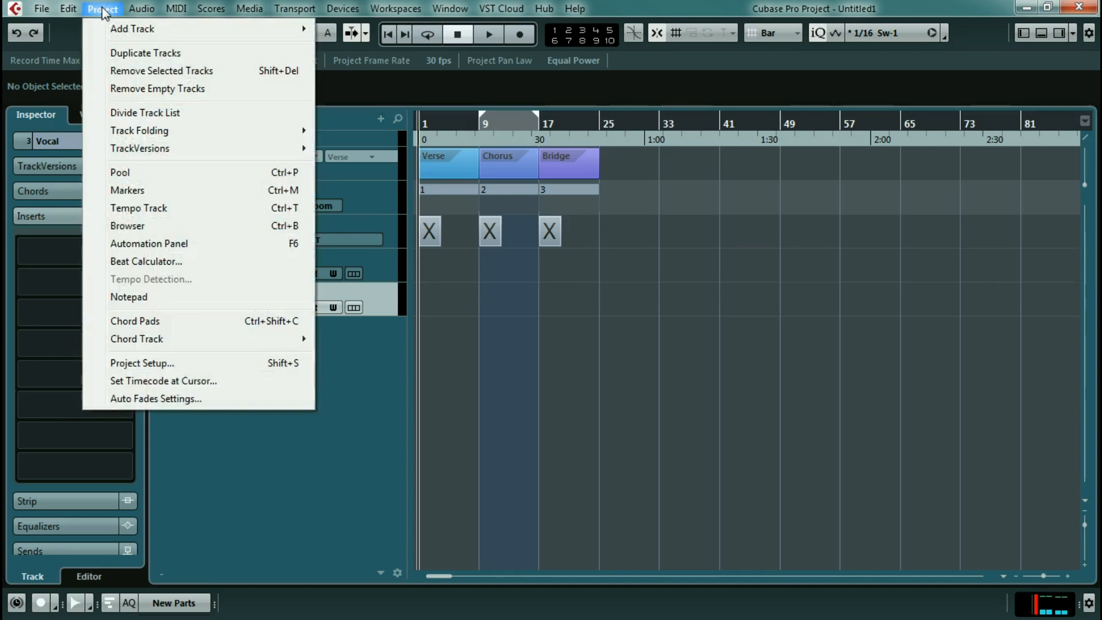
mouse_move(114, 30)
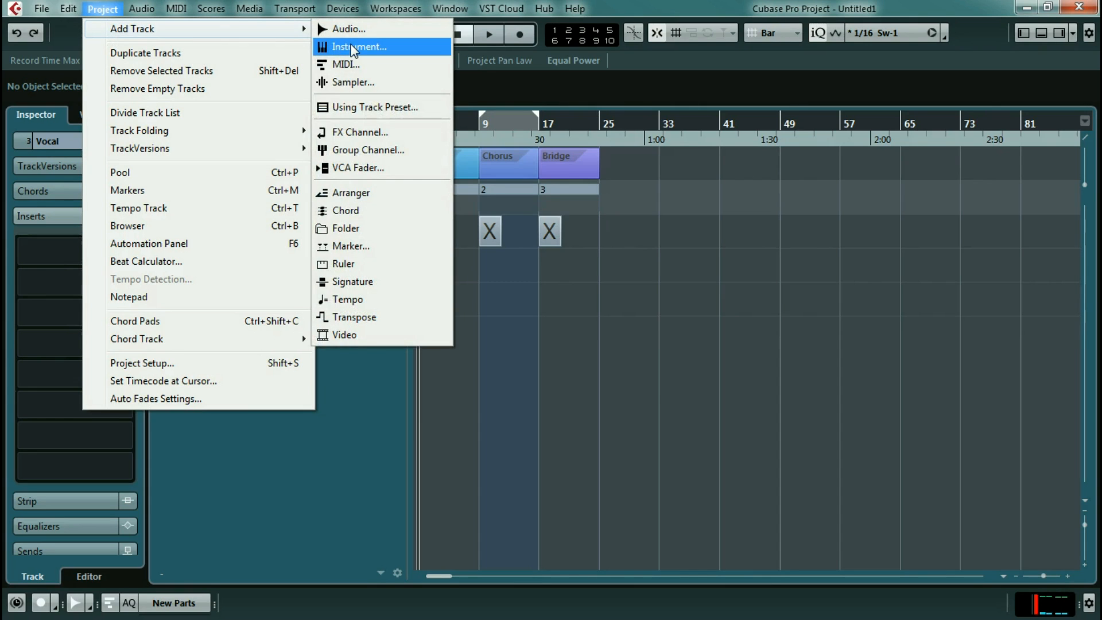
click(356, 150)
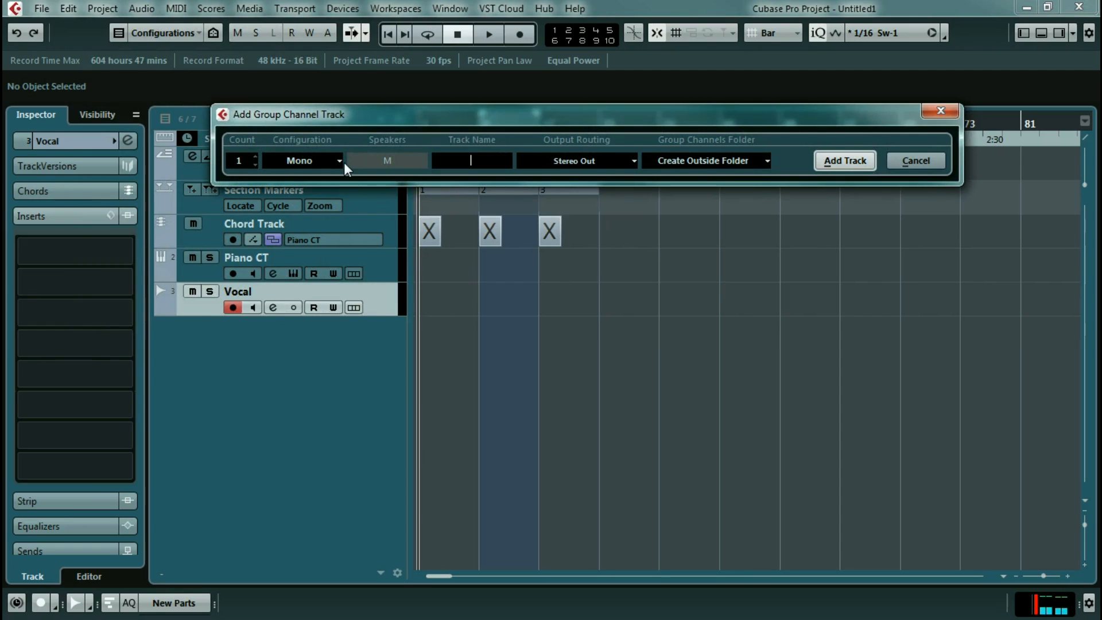
click(336, 160)
click(314, 196)
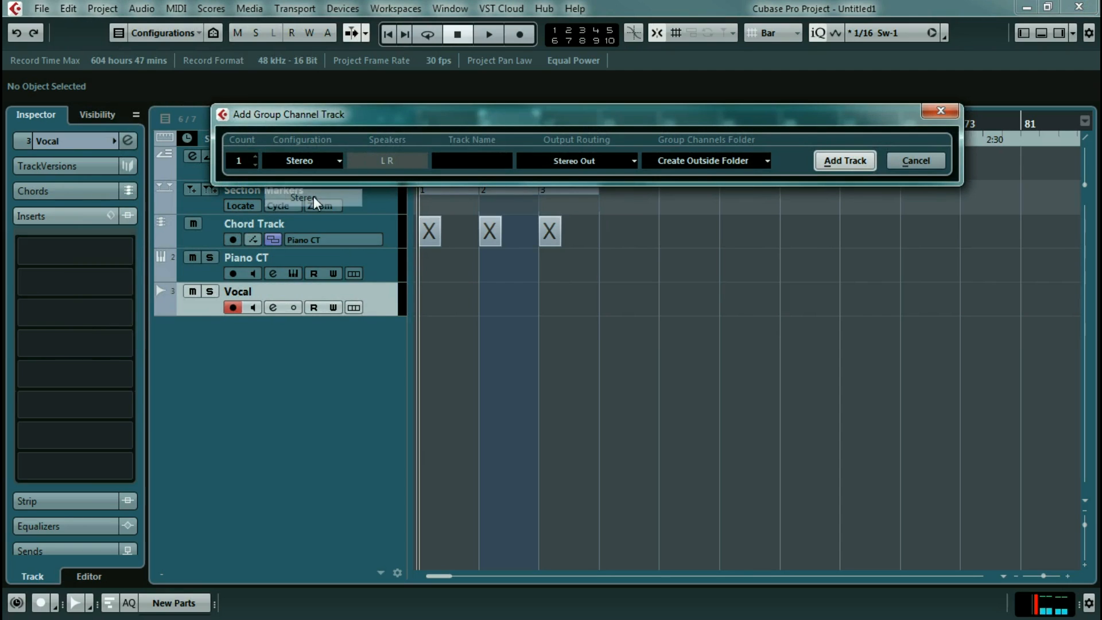
click(238, 163)
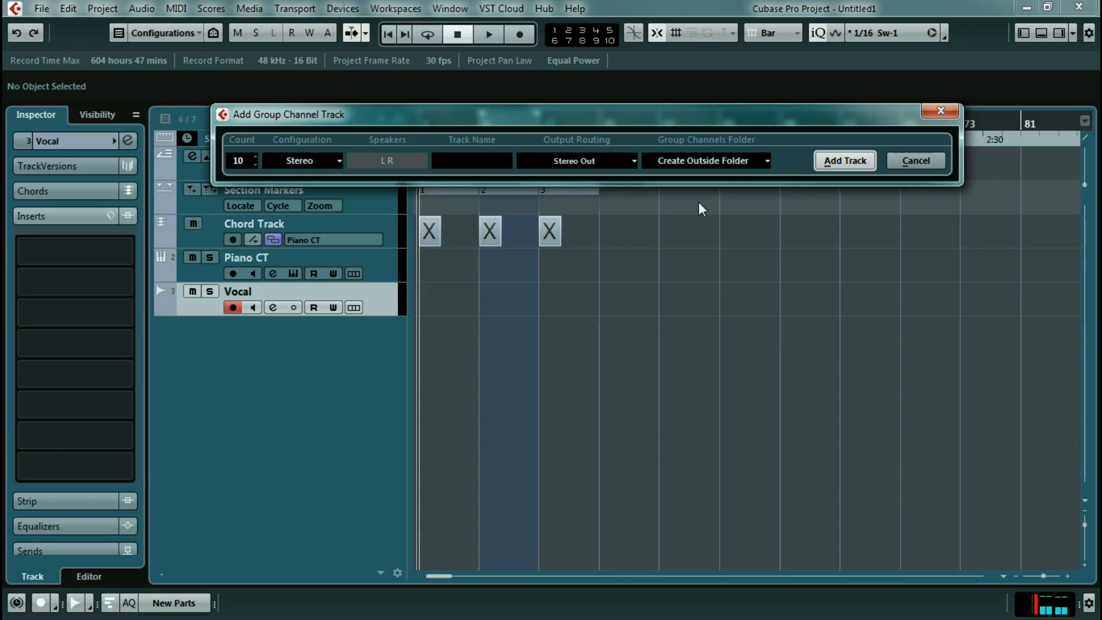
click(768, 161)
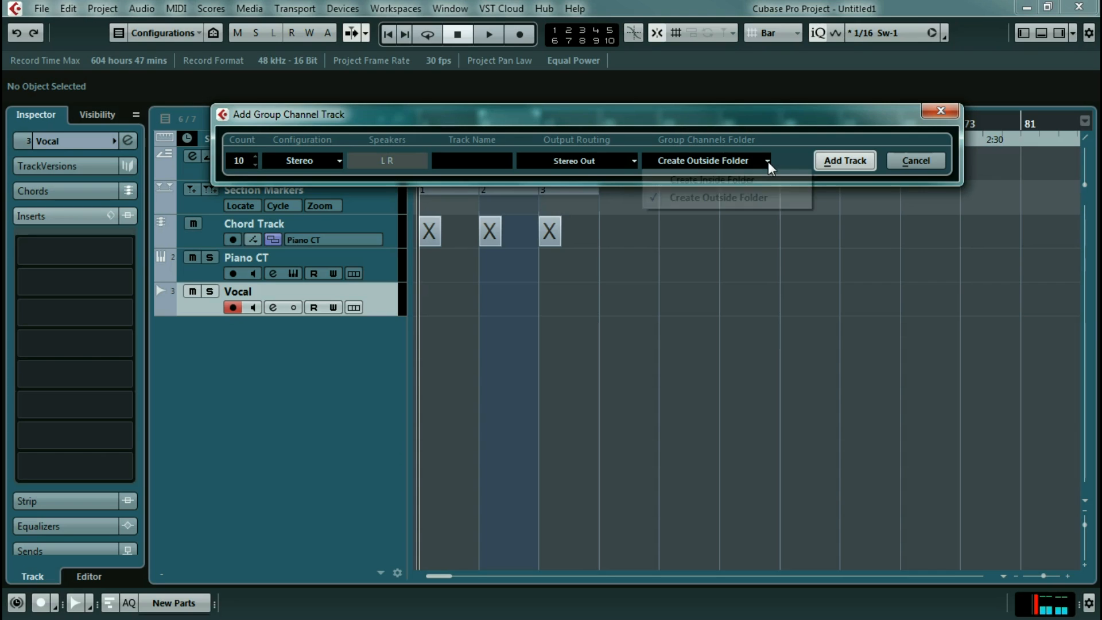
click(735, 179)
click(848, 163)
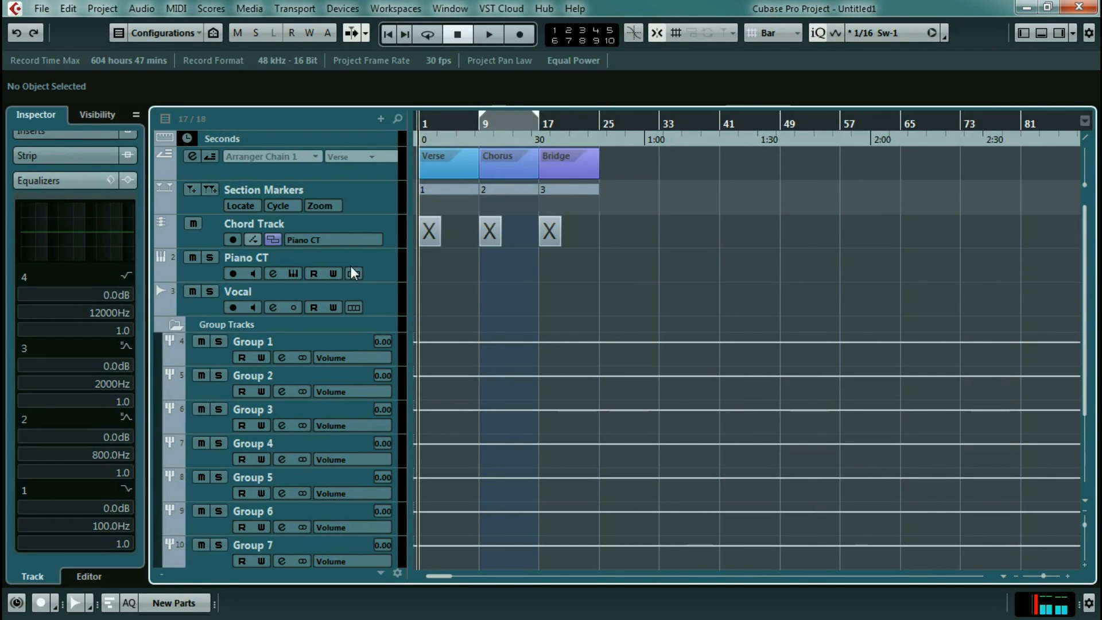
Review the new group tracks, collapsing and expanding the Group Tracks folder and leaving it expanded.
scroll(346, 258, down, 4)
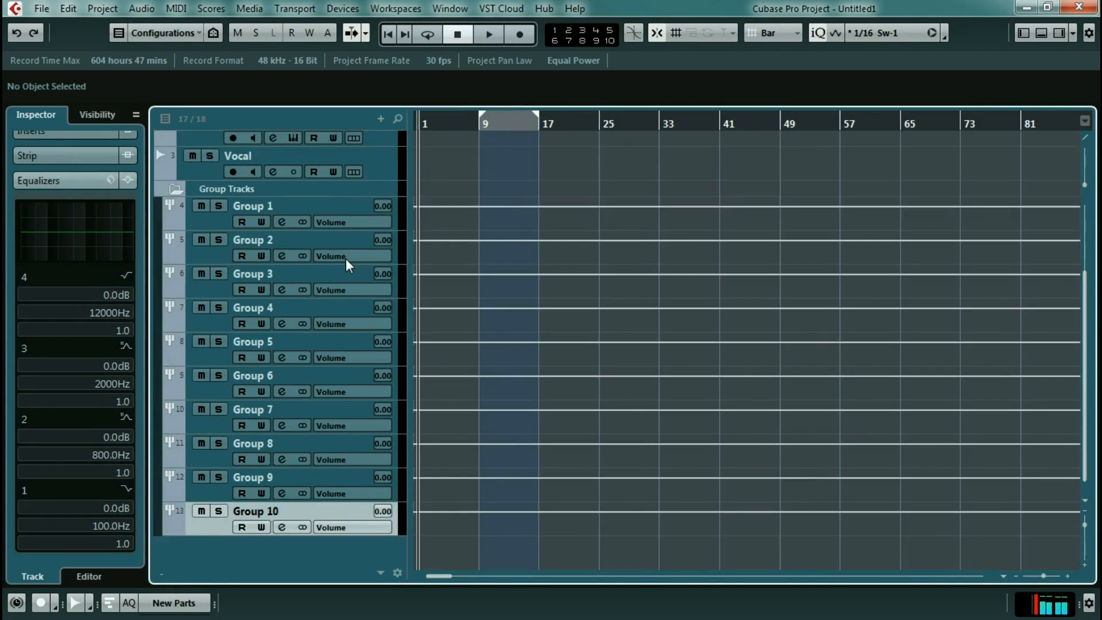
click(250, 194)
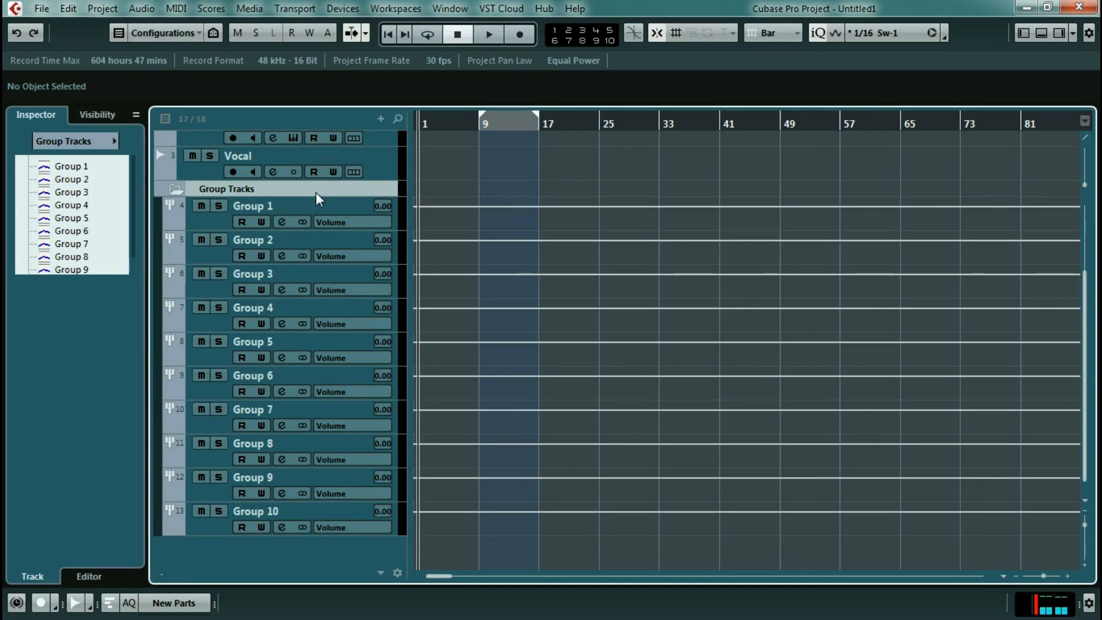
click(178, 191)
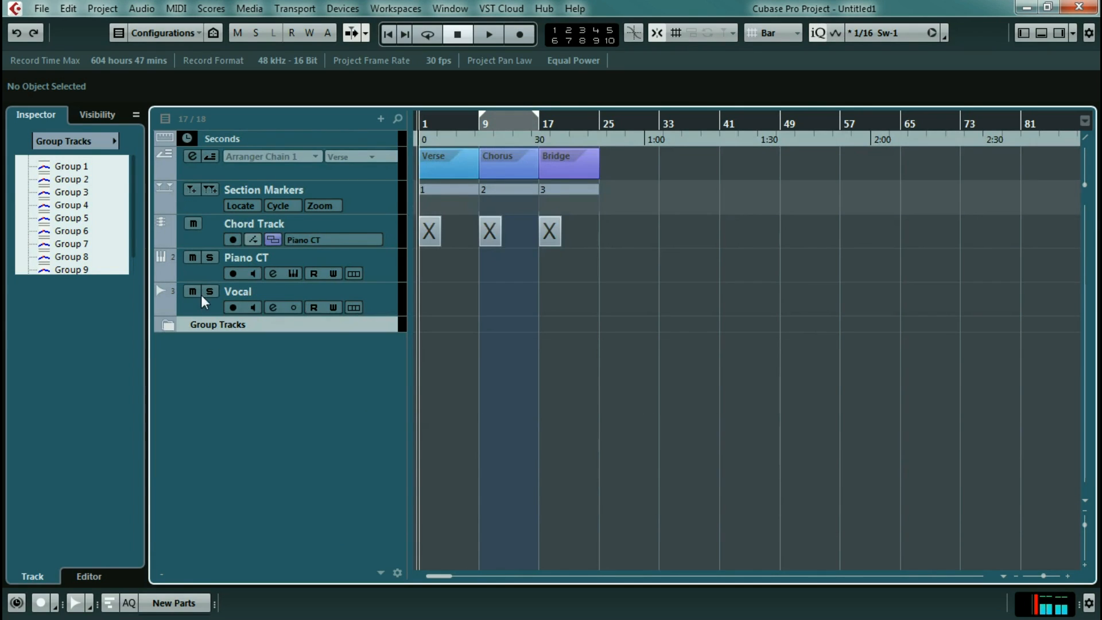
click(170, 326)
click(171, 326)
click(173, 325)
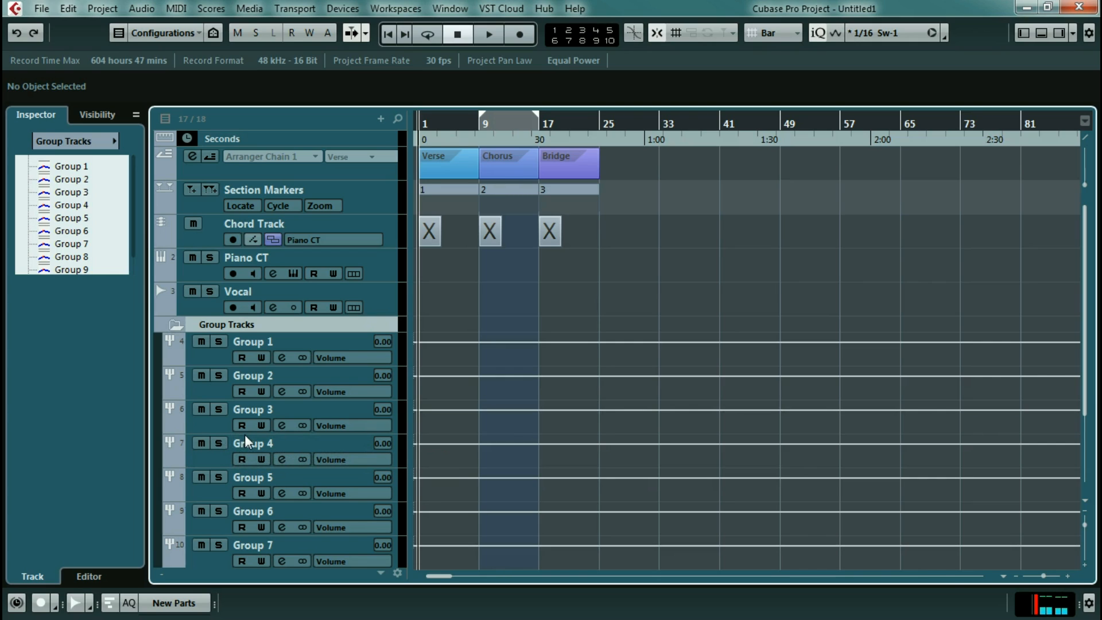
Rename Group 1 to Drums Group and Group 2 to Perc Group.
double_click(246, 343)
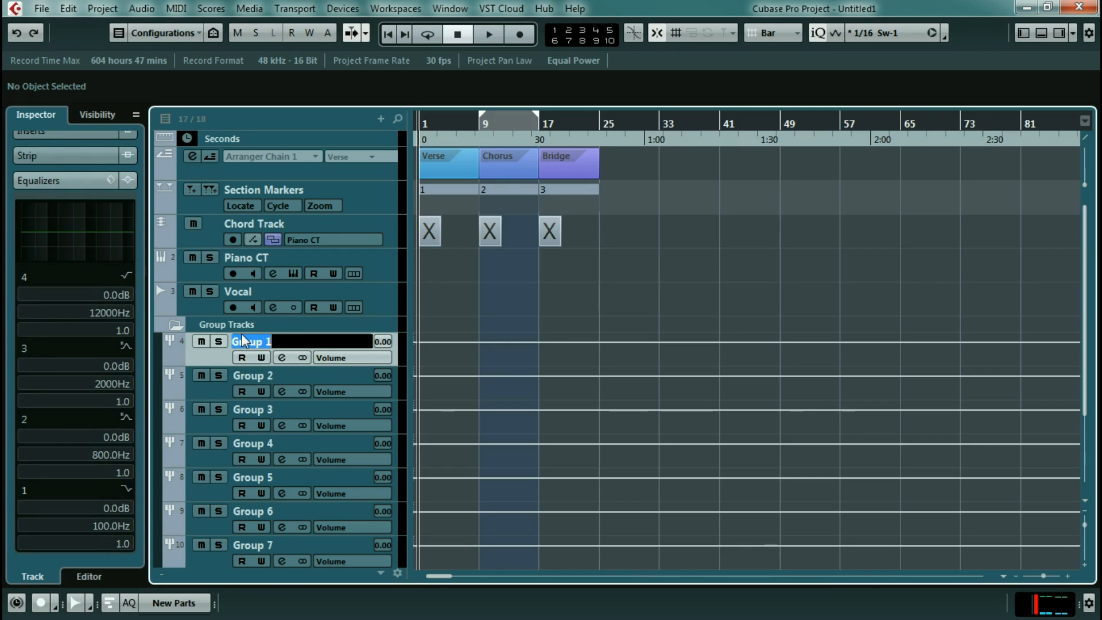
text(Drums )
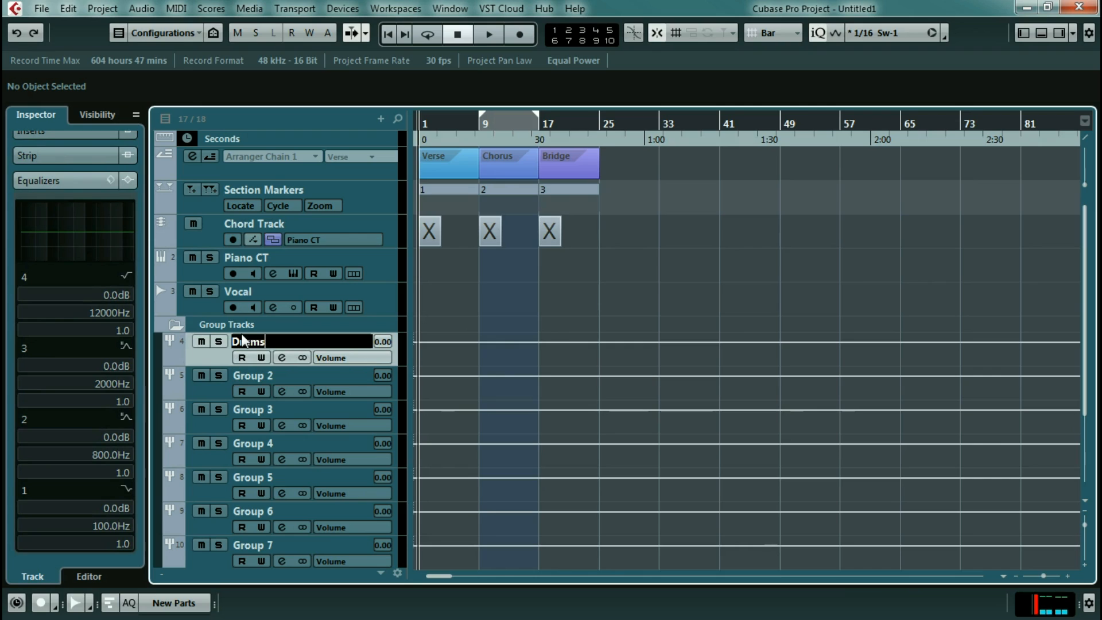
text(Group)
key(Tab)
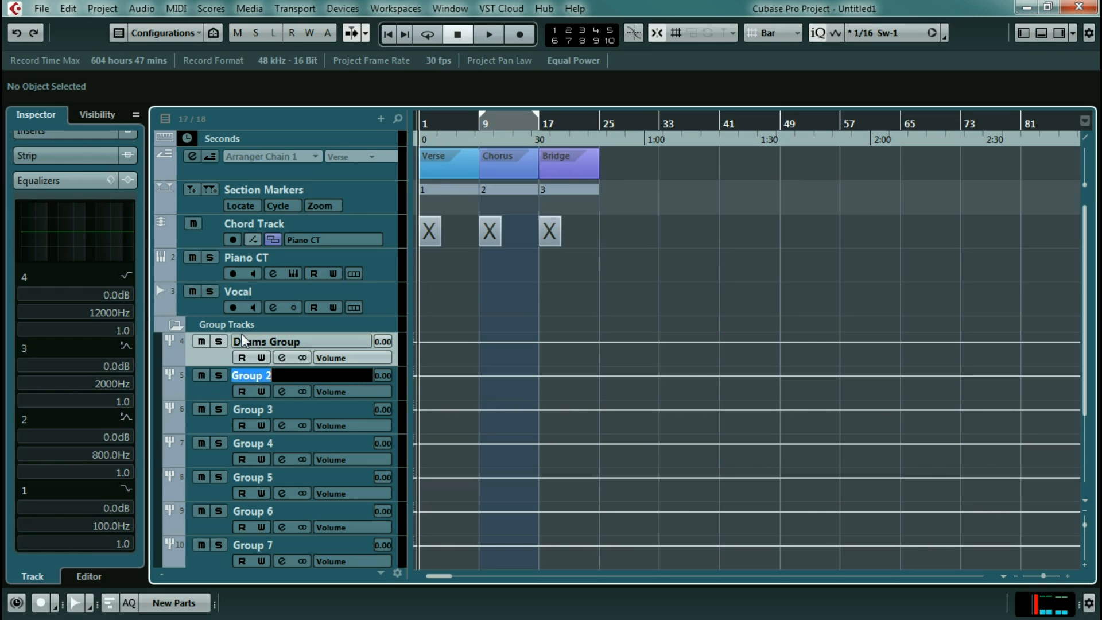
text(Perc Grp)
key(BackSpace)
text(oup)
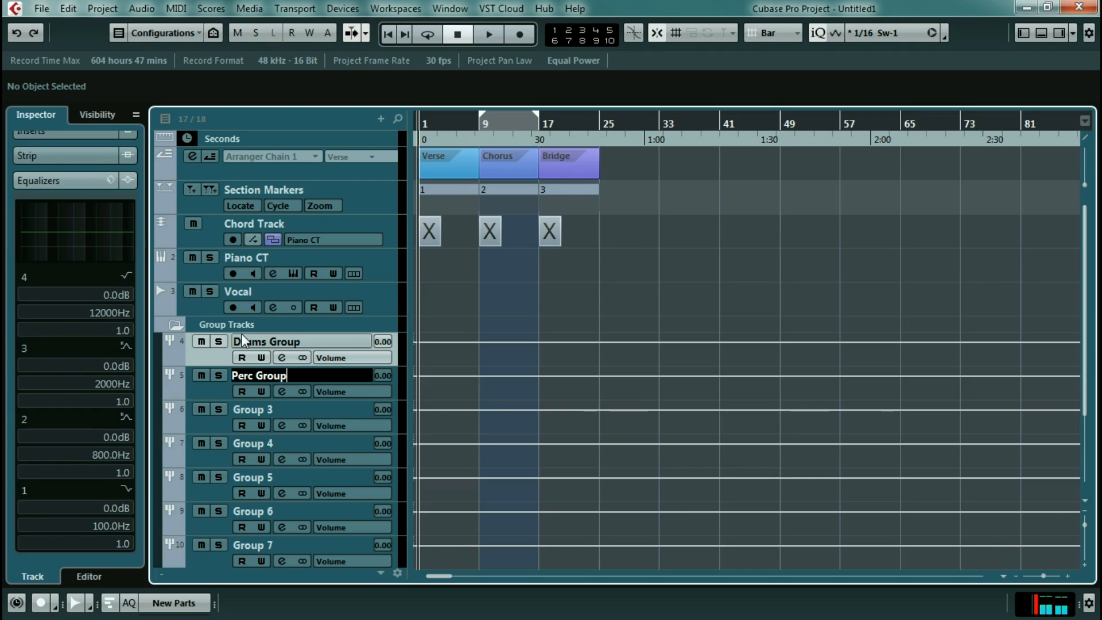
key(Tab)
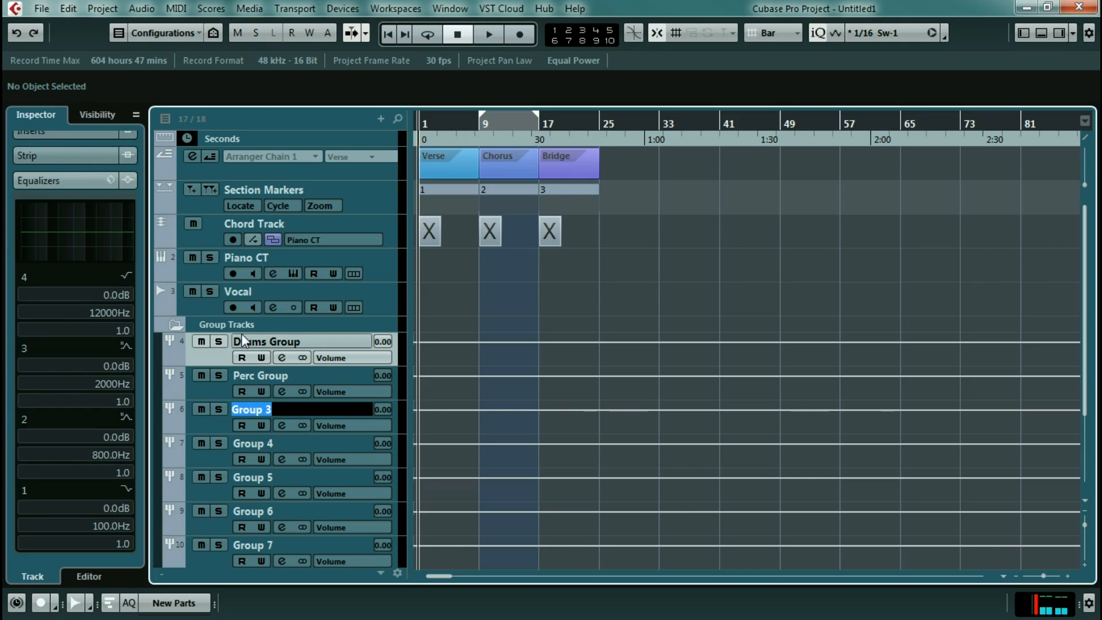
Rename Group 3 to Drums & Perc Group and Group 4 to Piano Group.
text(Drums )
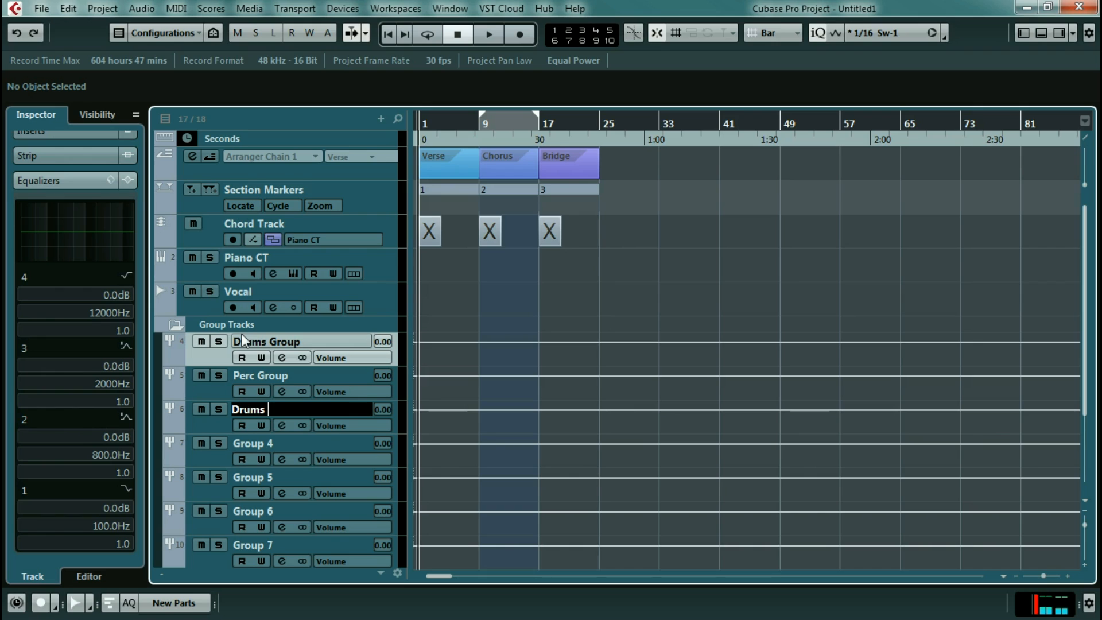
text(& Perc Group)
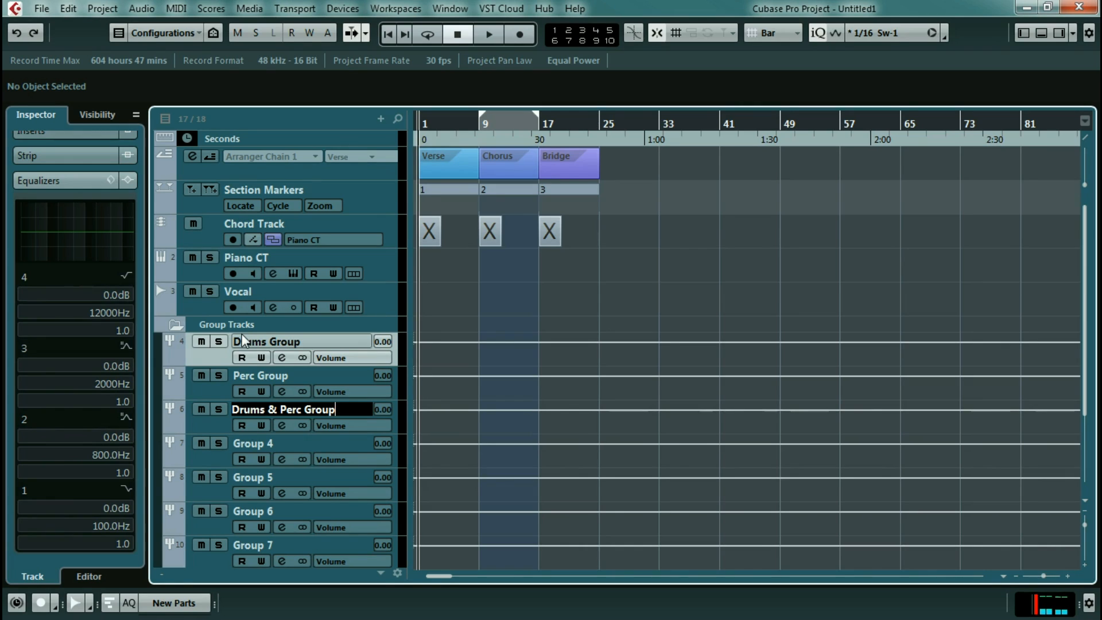
key(Tab)
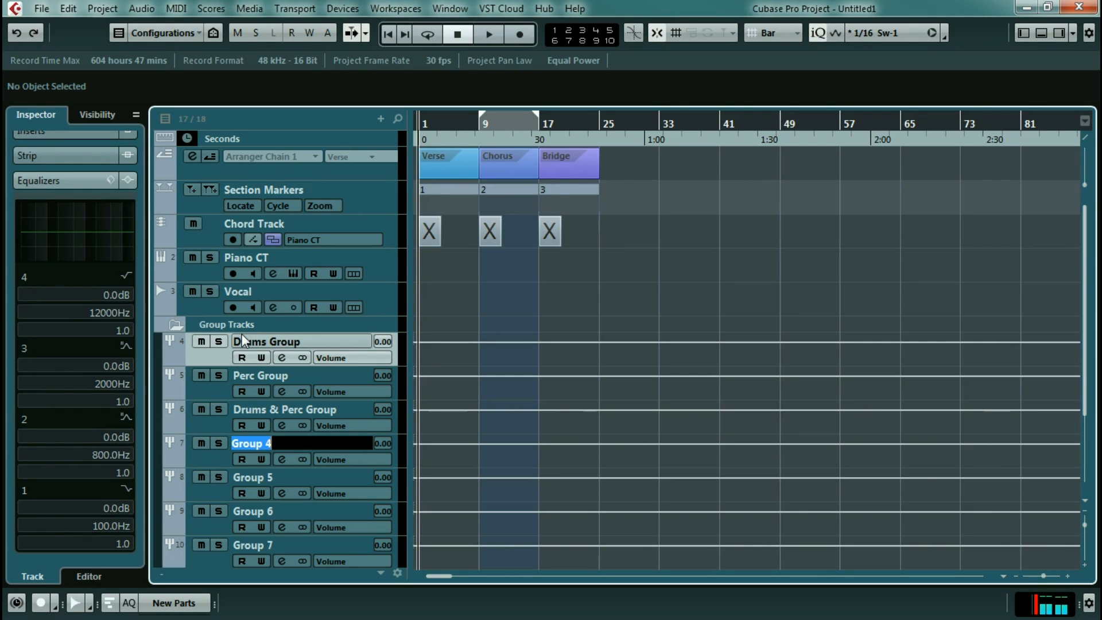
text(Pian)
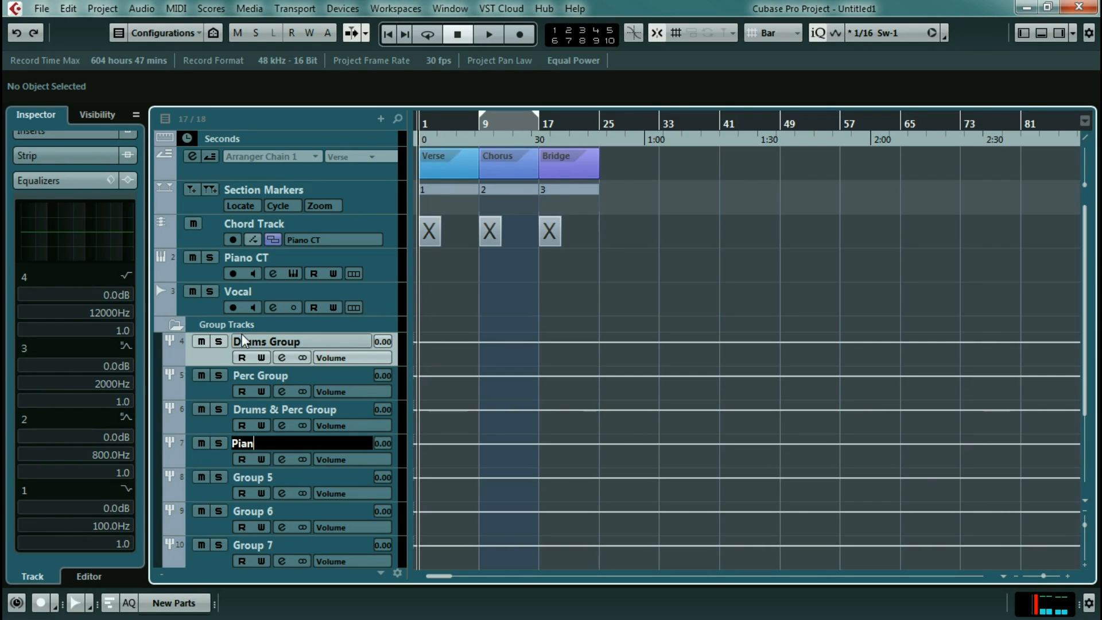
text(o Group)
key(Tab)
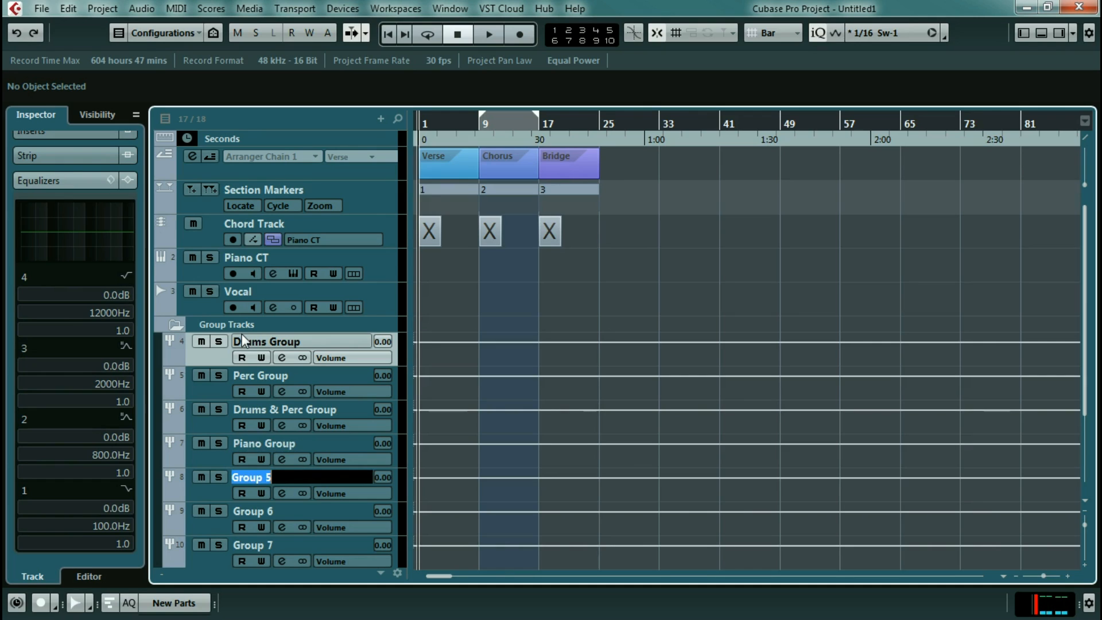
Rename Group 5 to Bass Group and Group 6 to Instruments.
text(B)
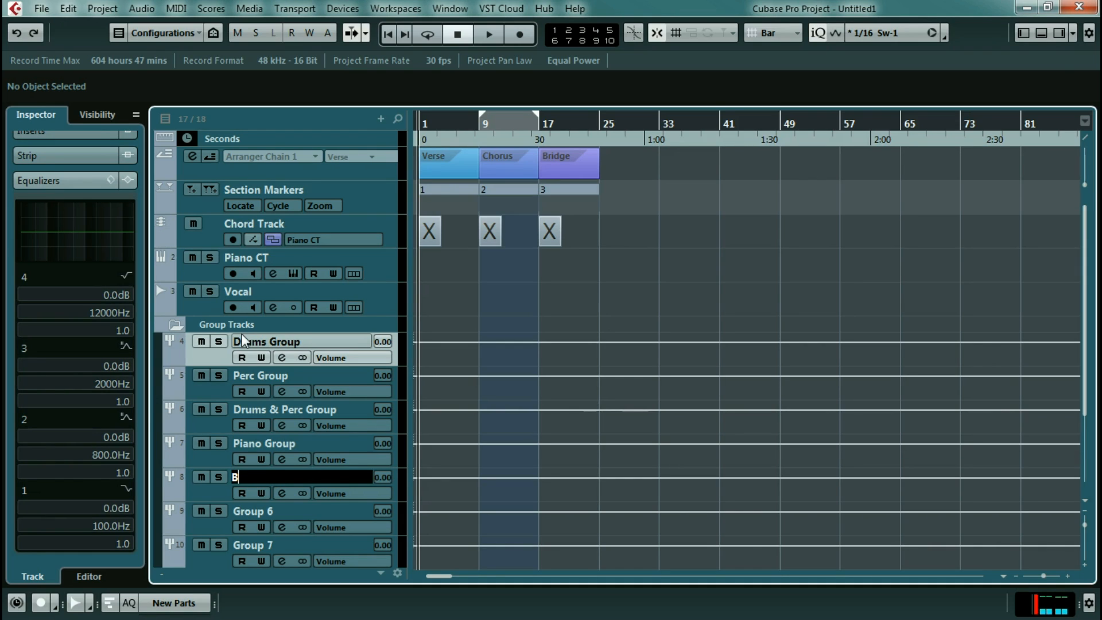
text(ass Group)
key(Tab)
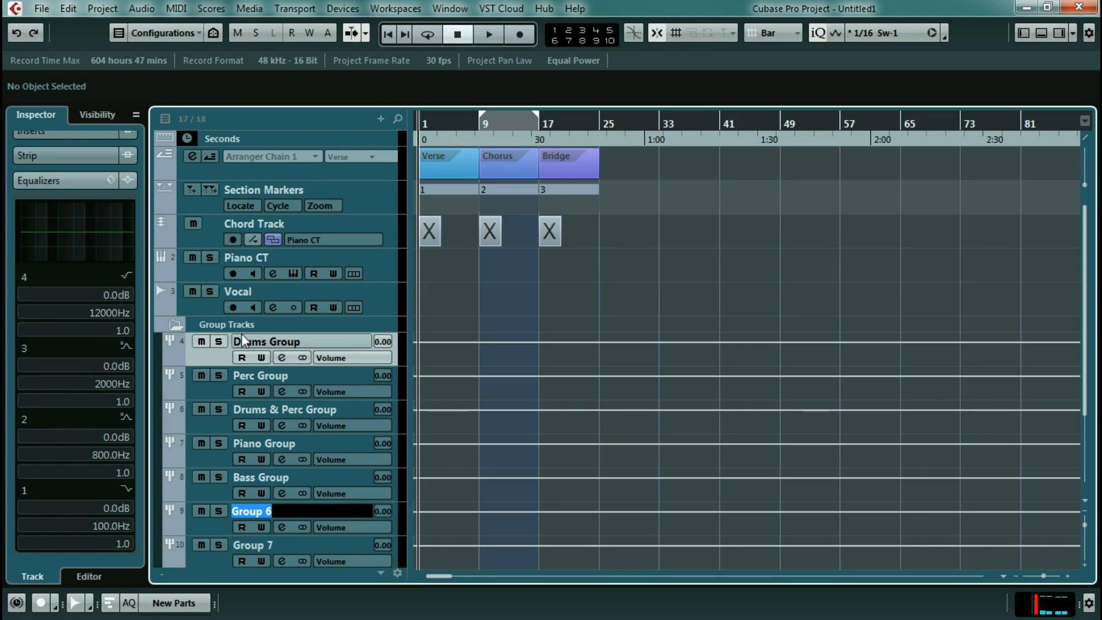
key(BackSpace)
text(Ins)
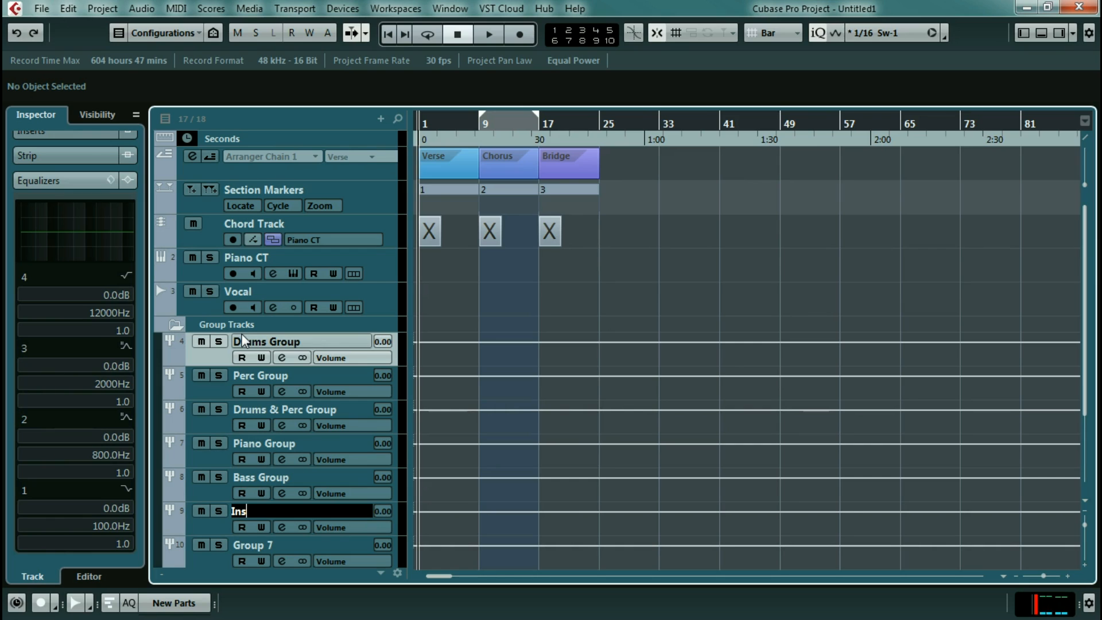
text(truments)
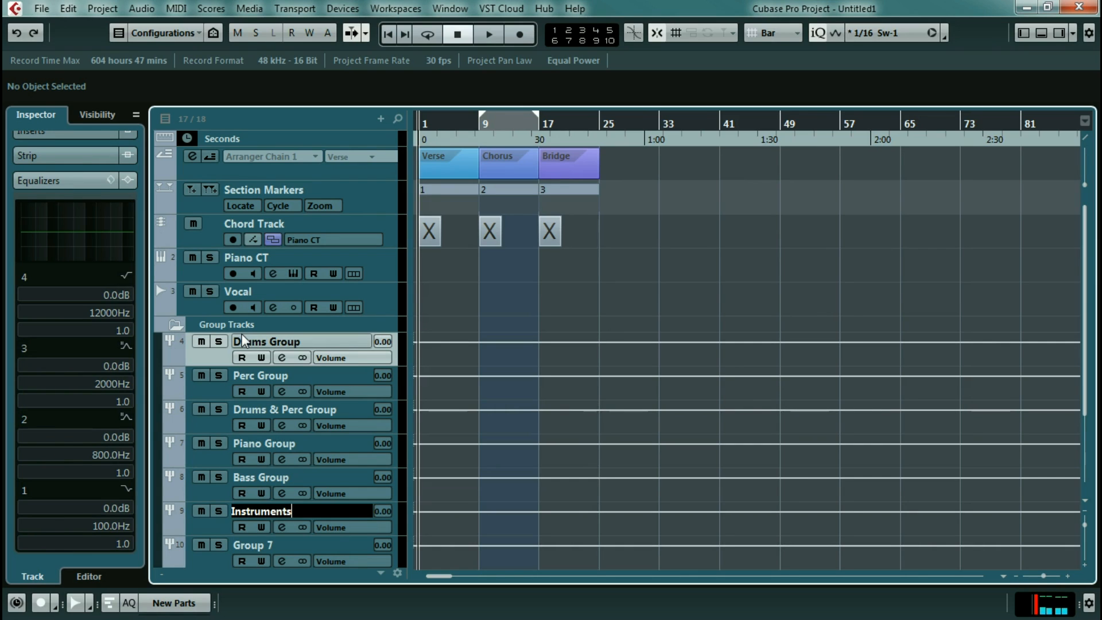
key(Tab)
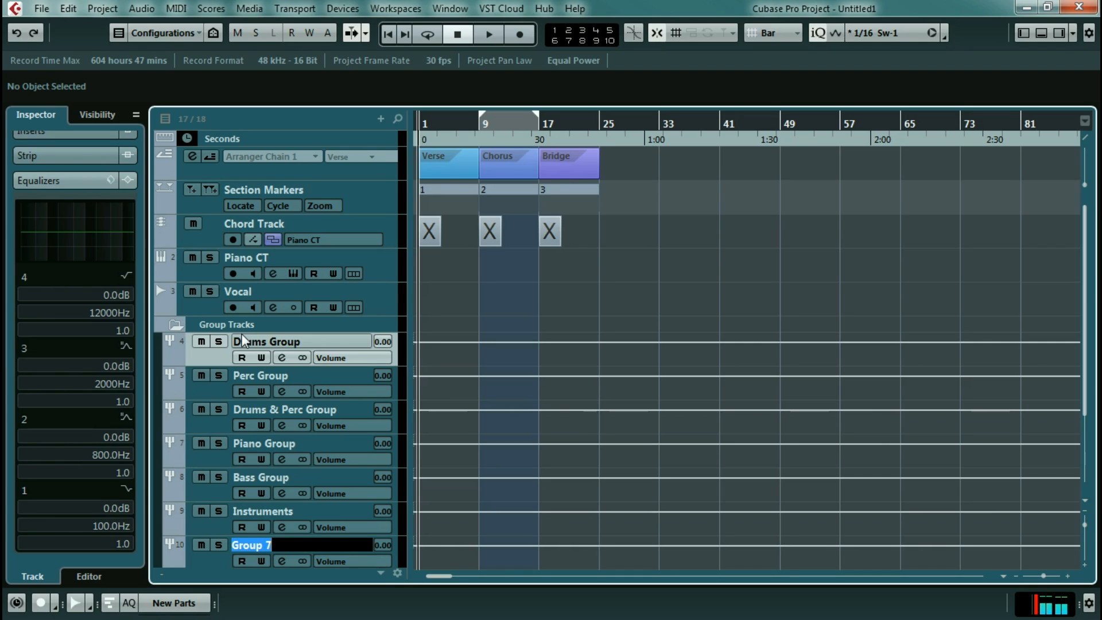
Rename Group 7 to Vocal Lead Group.
text(Lead)
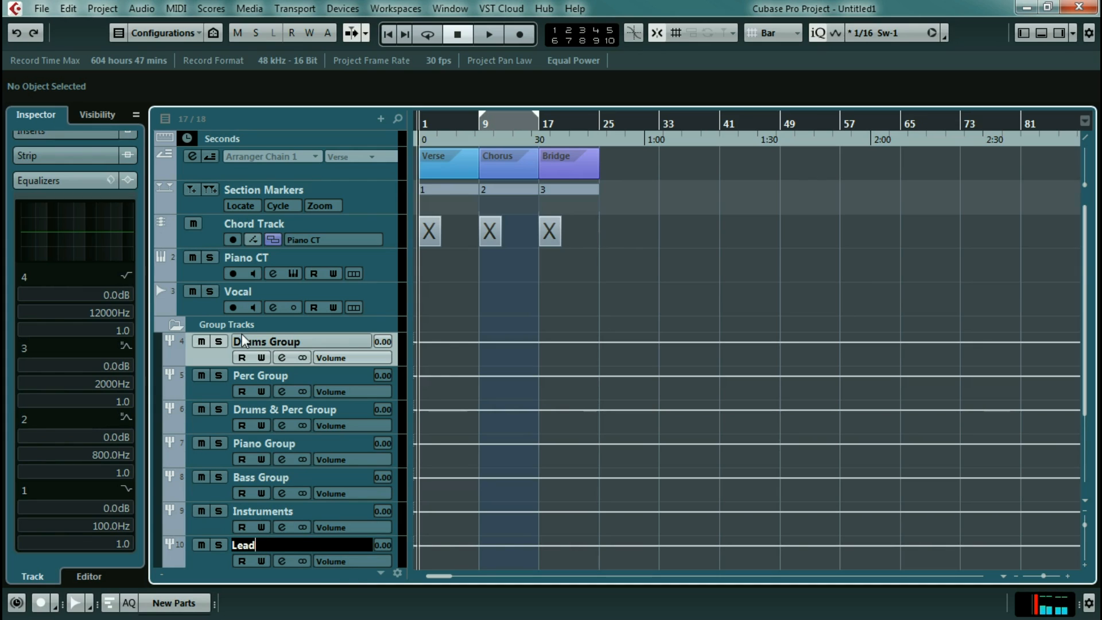
key(BackSpace)
key(BackSpace)
key(BackSpace)
key(BackSpace)
text(Vocal Lead Group)
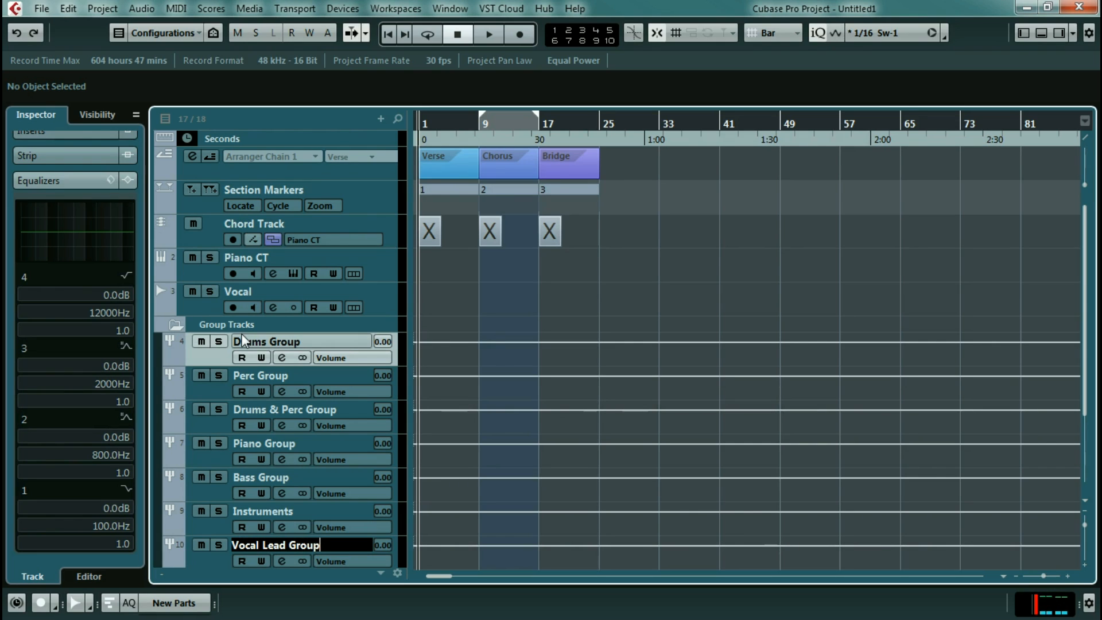
Extend the name of the Instruments group track to Instruments Group.
key(shift+Tab)
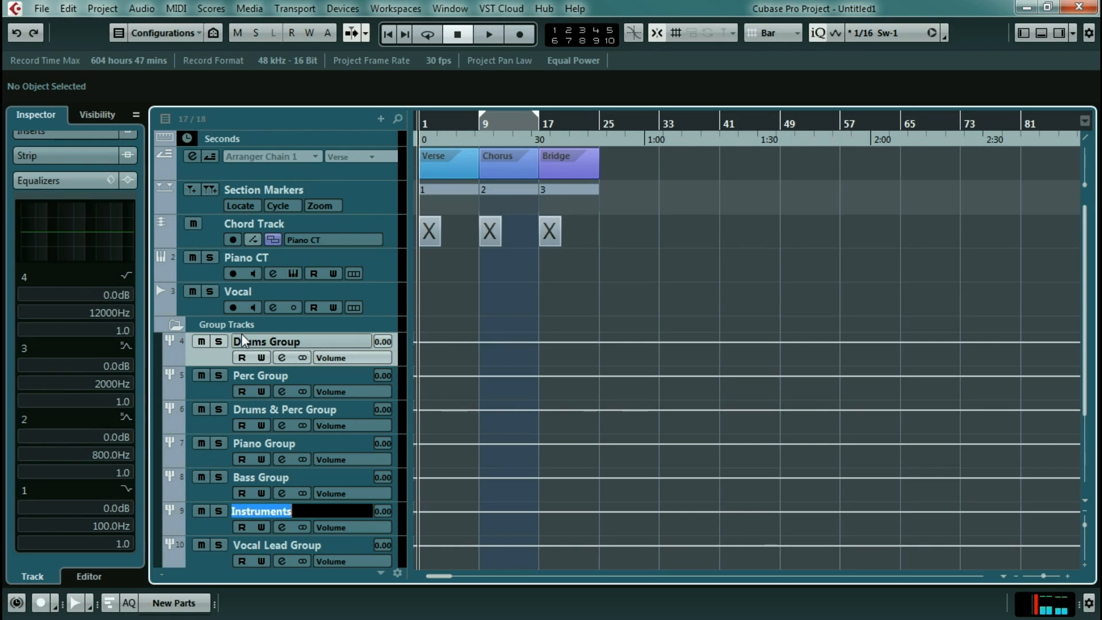
key(Right)
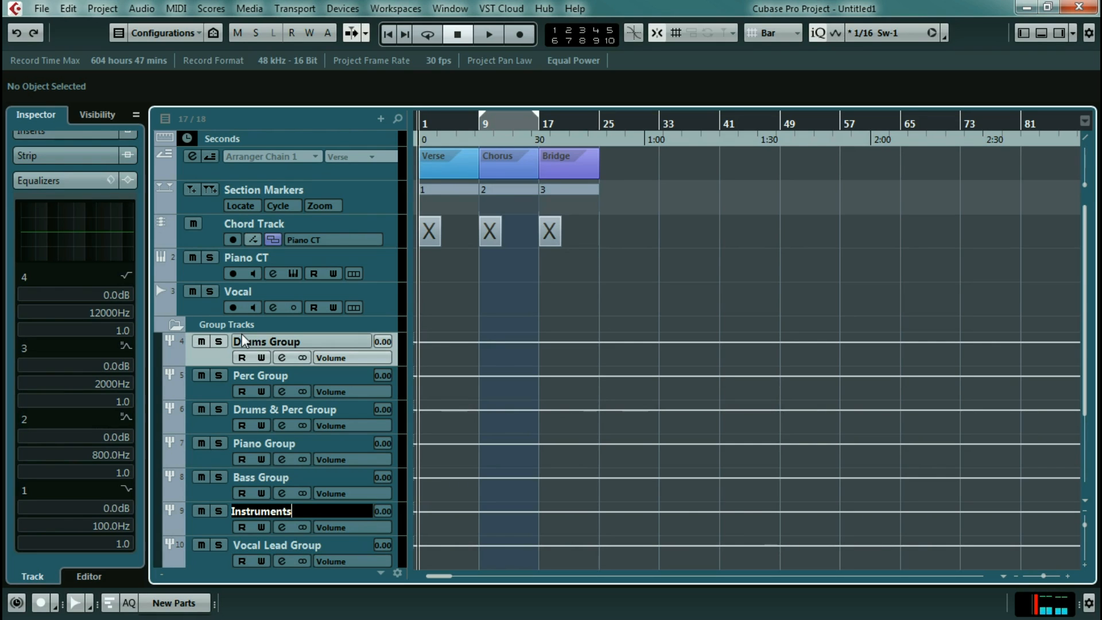
text(Group)
key(Tab)
Rename the Group 8 track to Vocal Harm Group.
key(Tab)
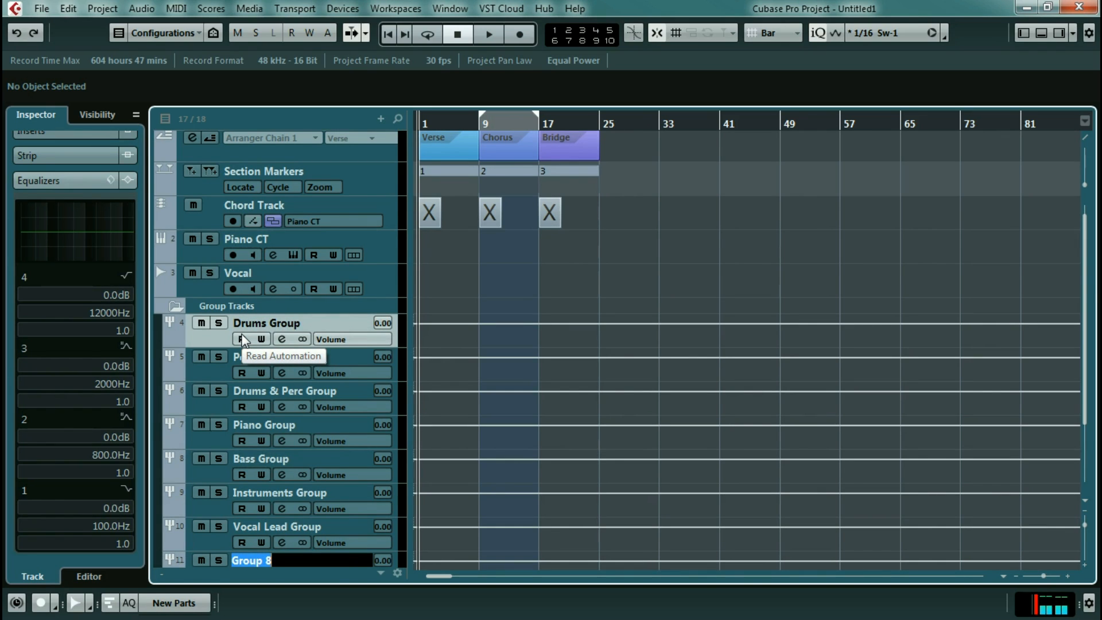
text(Vo)
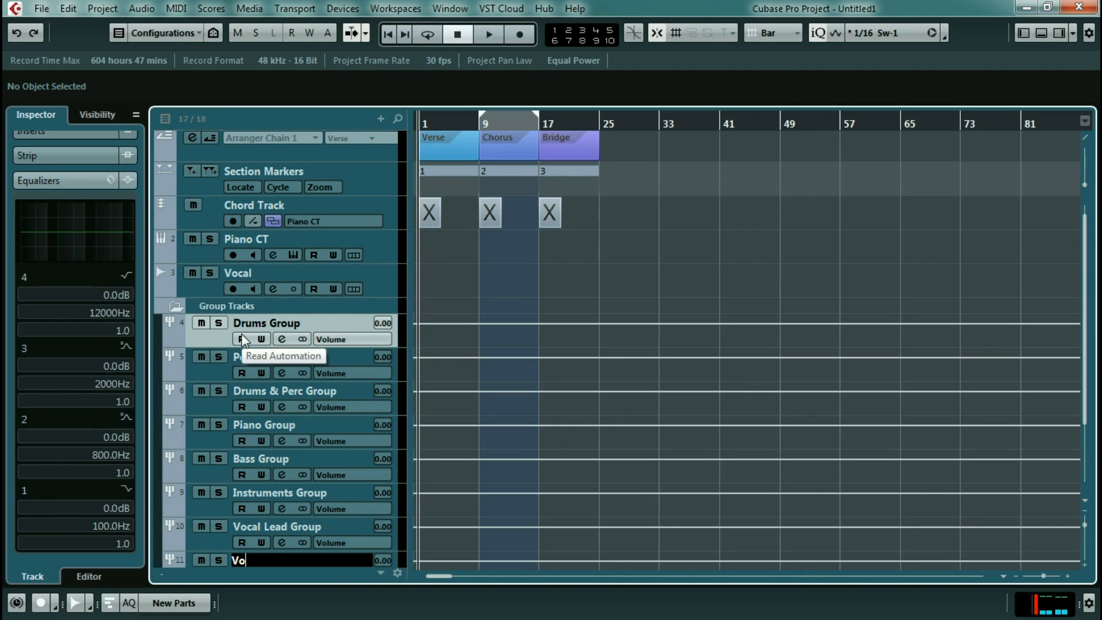
text(cal Harm Group)
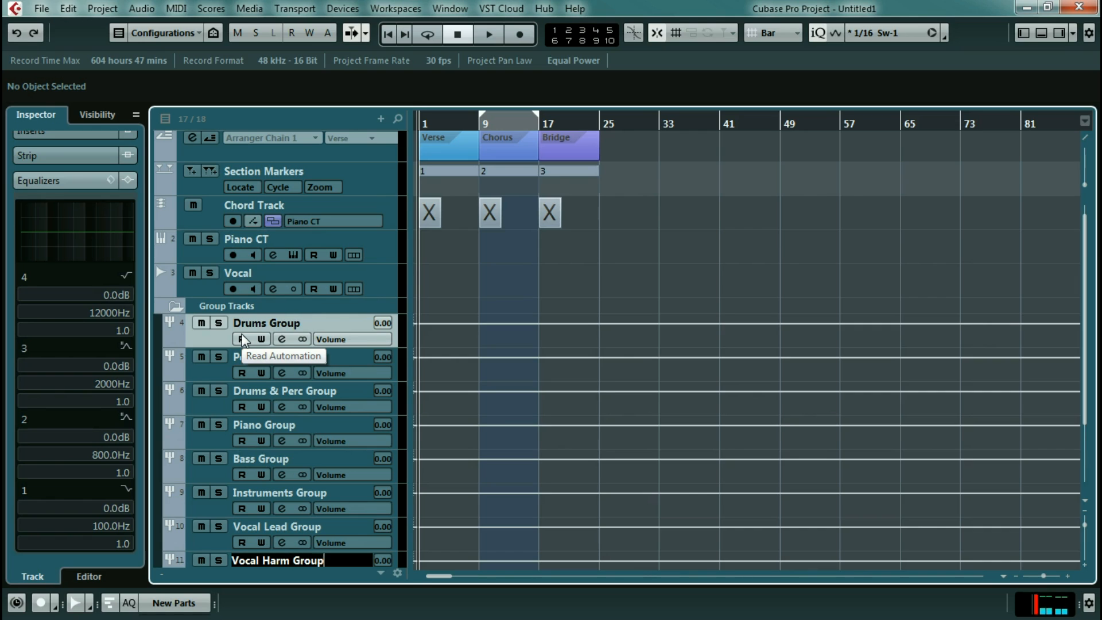
key(Tab)
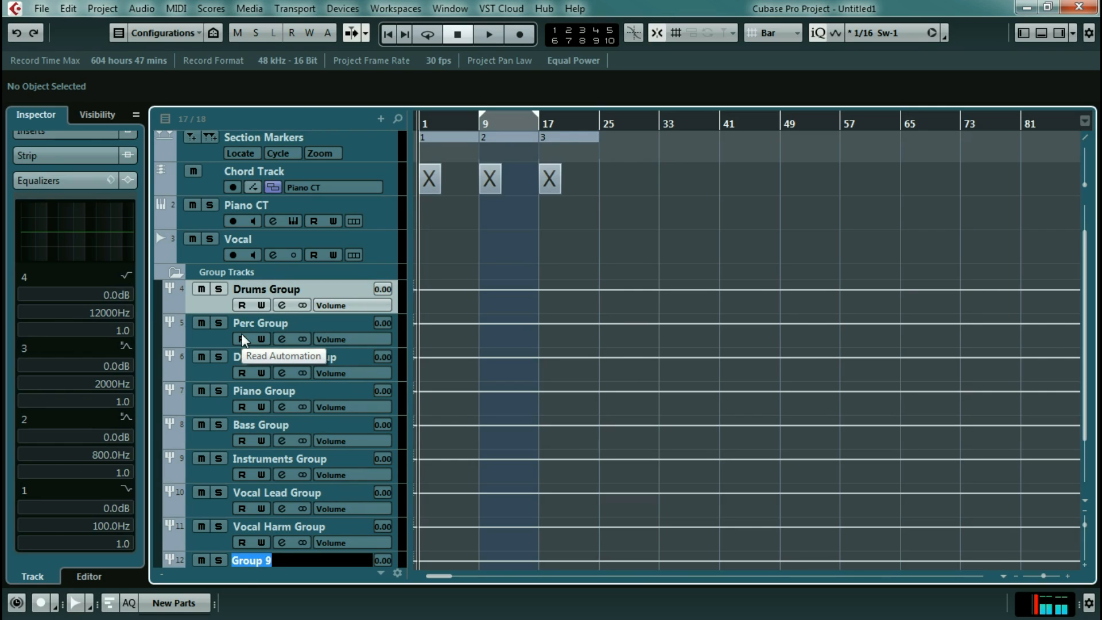
Rename Group 9 to Vocal Mix Group and Group 10 to Mix Group.
text(Voc)
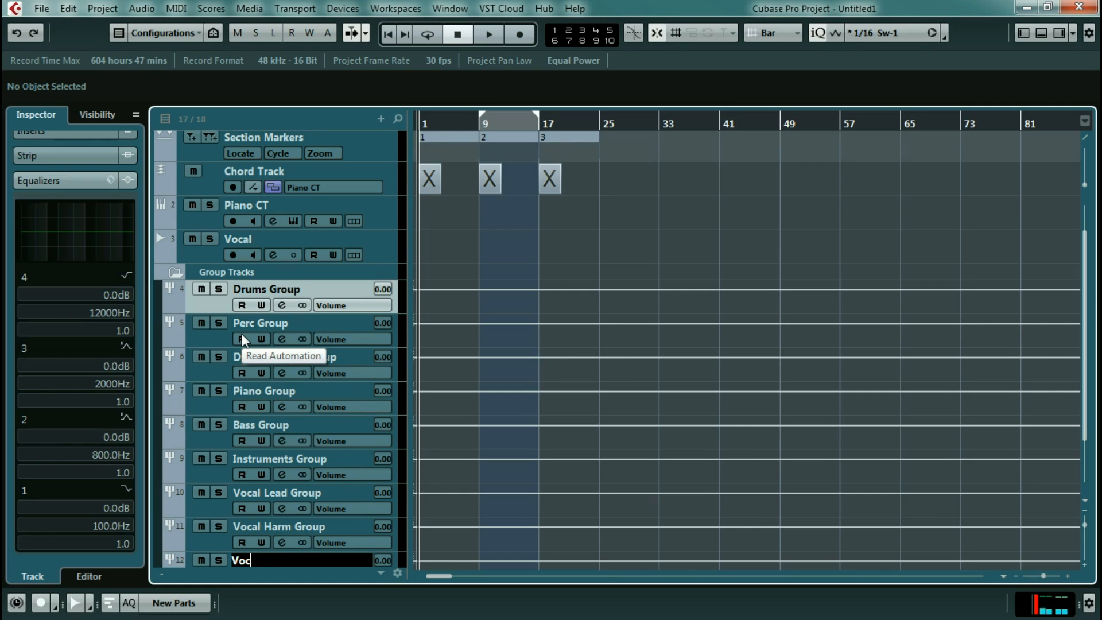
text(al Mix Group)
key(Tab)
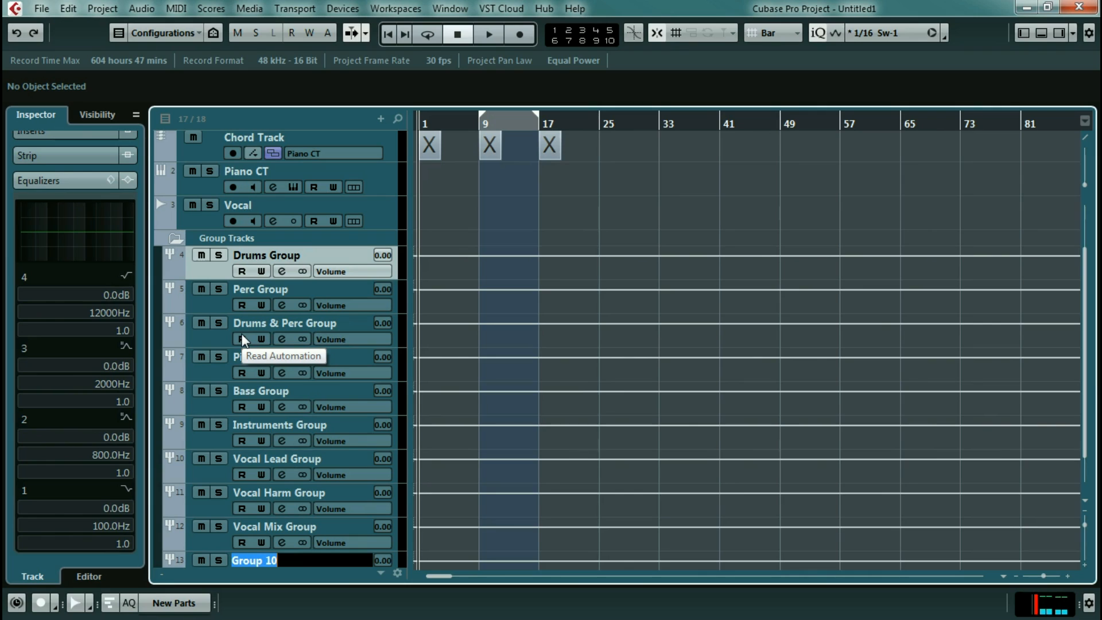
text(Mix)
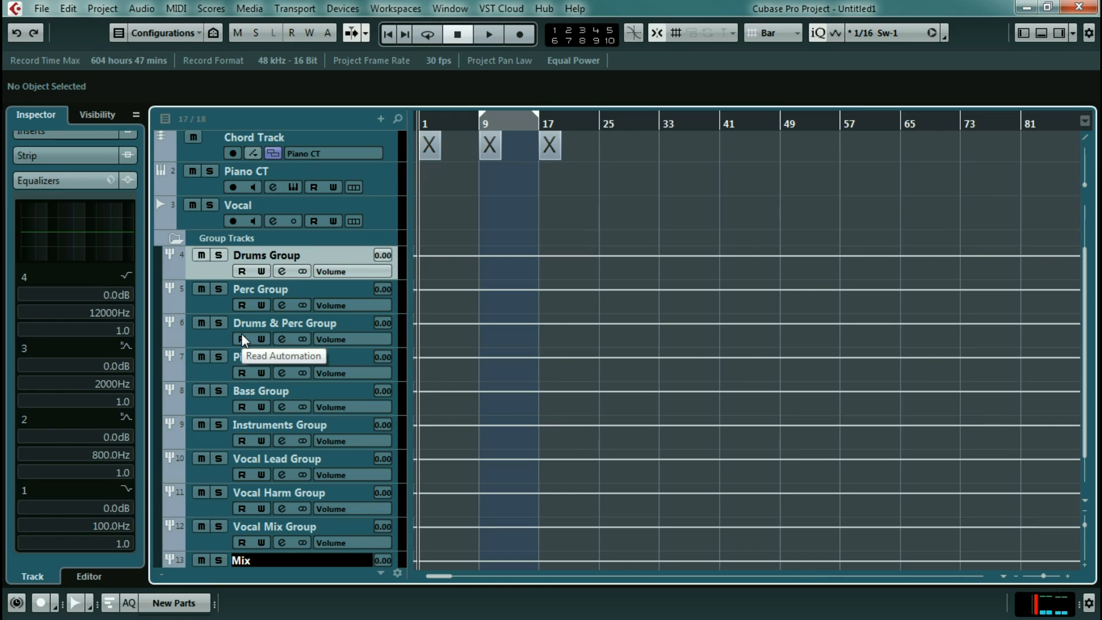
text( Group)
key(Return)
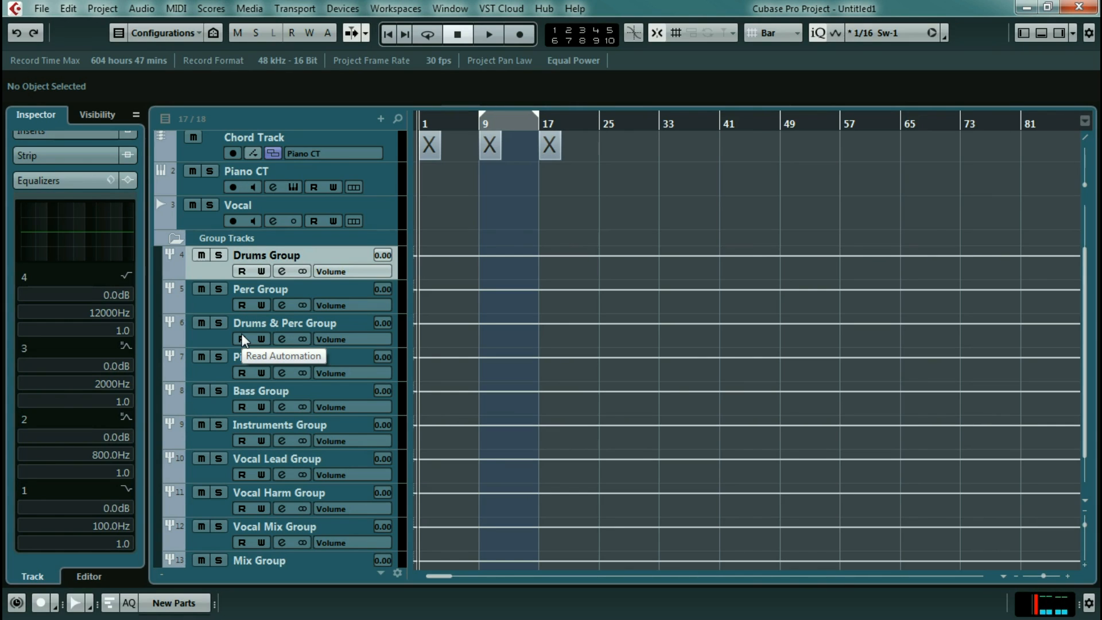
Select the Mix Group track and expand its basic track settings to show the output routing.
click(269, 565)
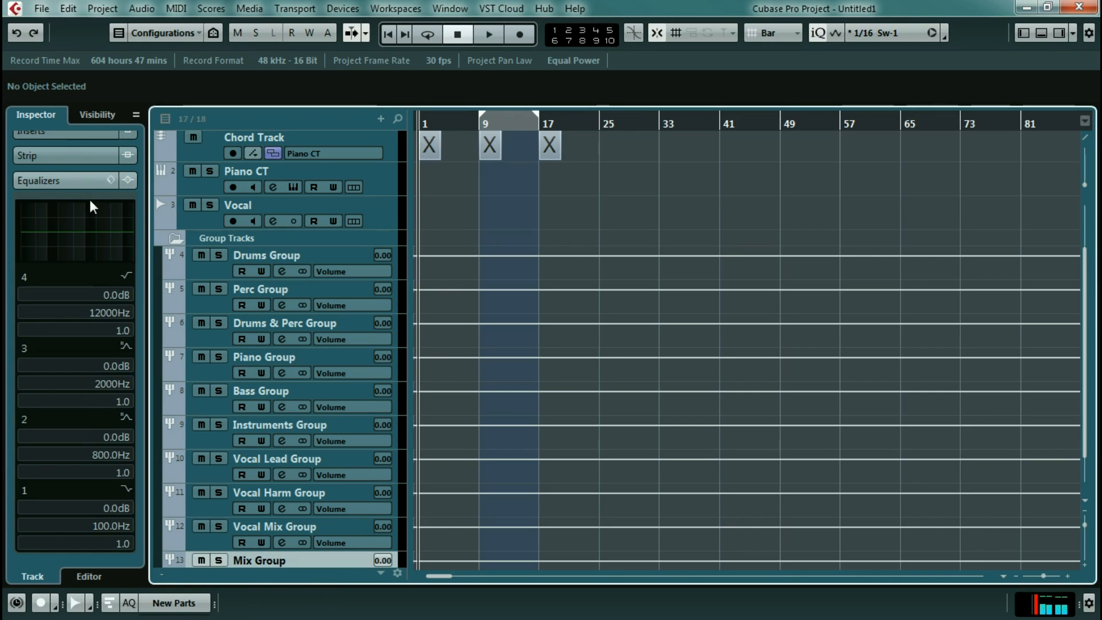
scroll(89, 198, up, 2)
click(88, 140)
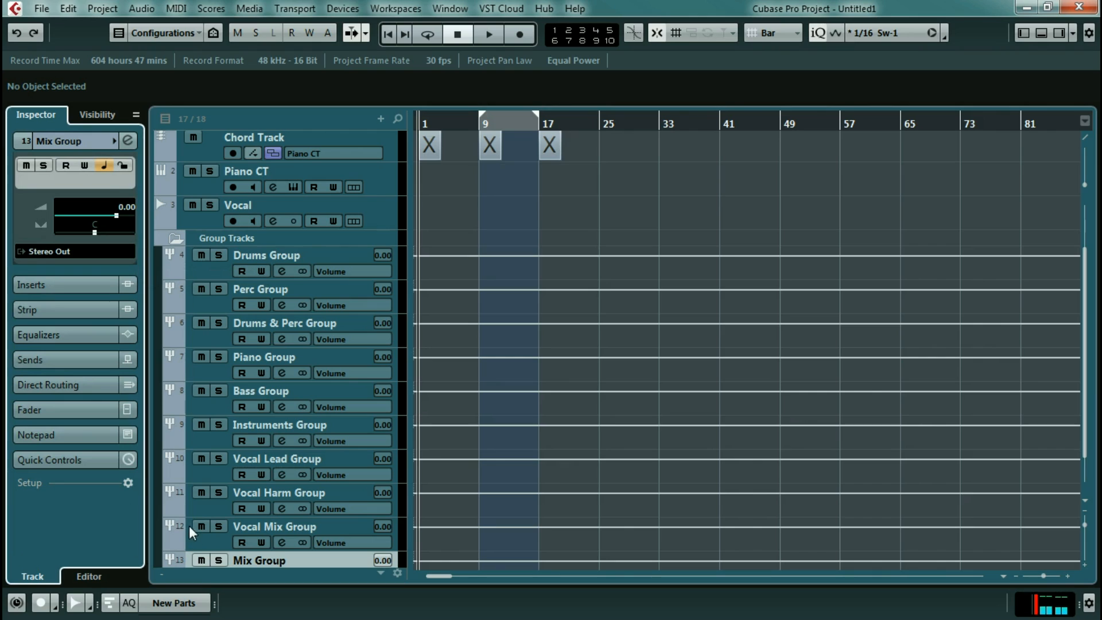
Select the Instruments Group and Vocal Mix Group tracks and route both outputs to Mix Group in the MixConsole.
click(207, 538)
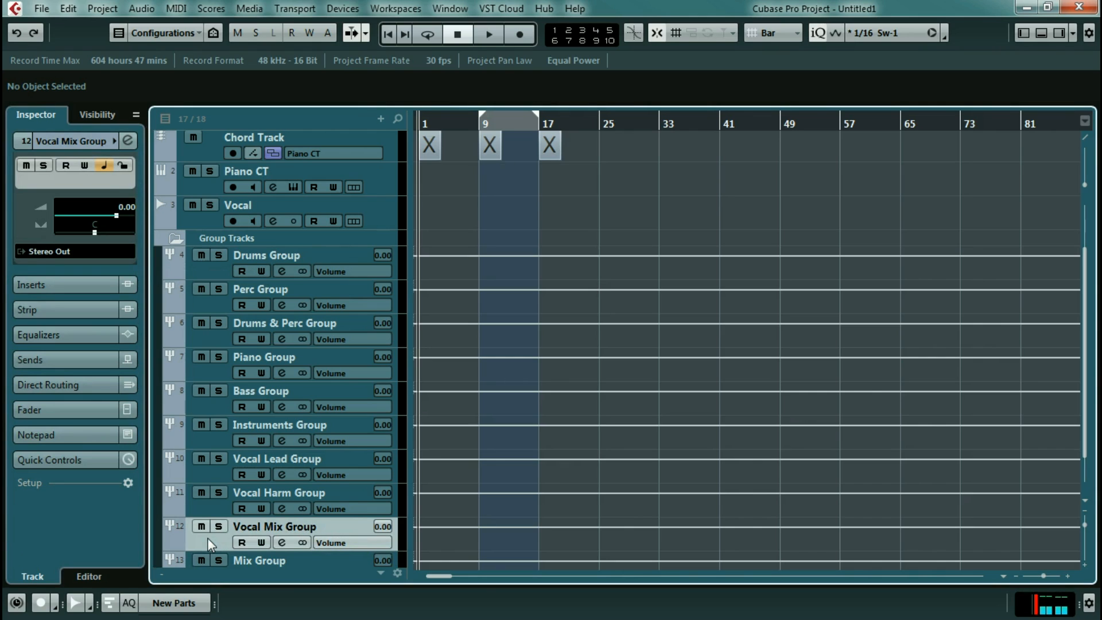
ctrl+click(213, 433)
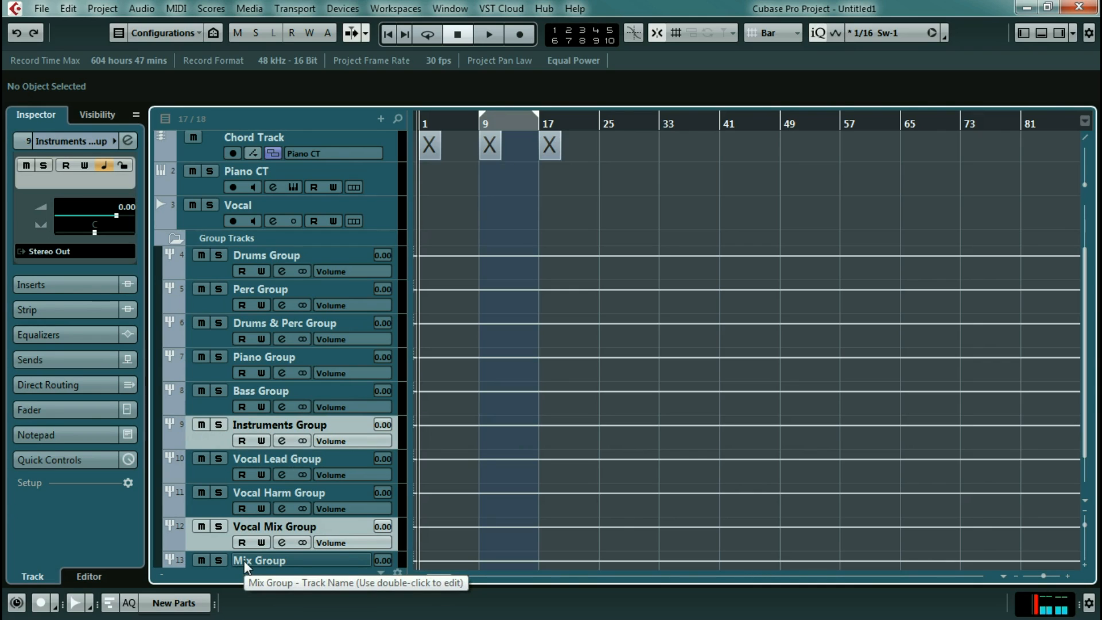
click(73, 251)
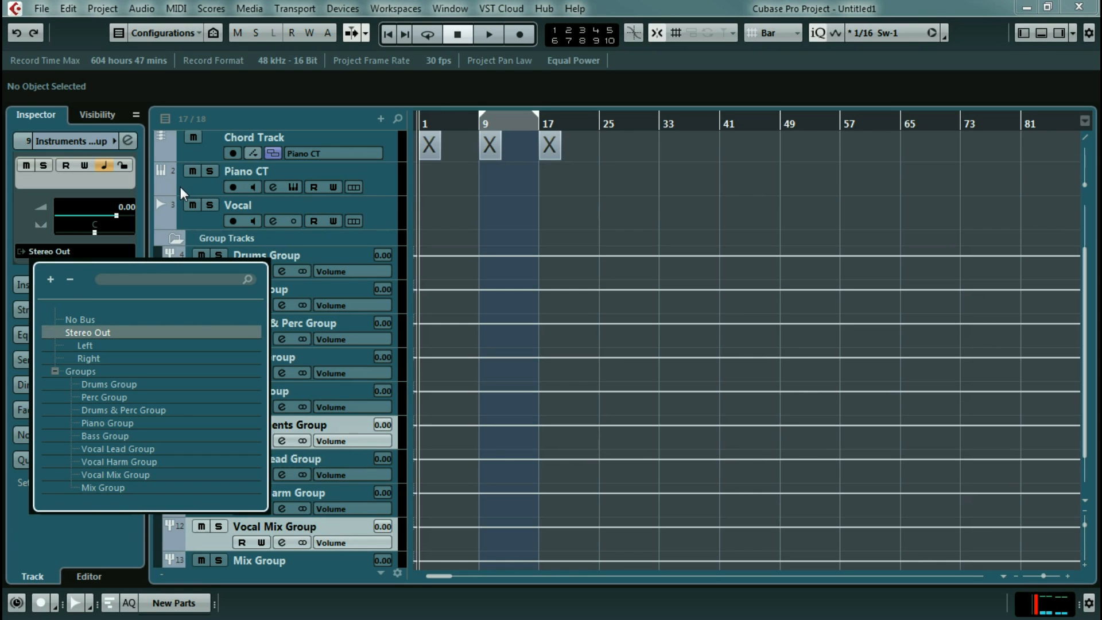
click(333, 94)
key(F3)
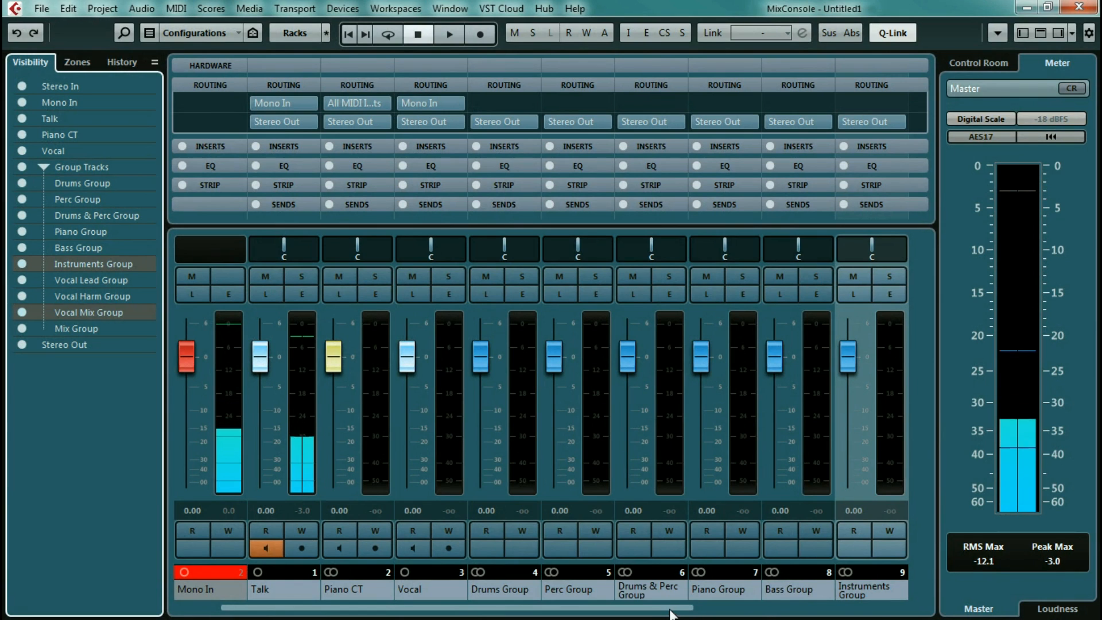
drag(672, 613, 845, 575)
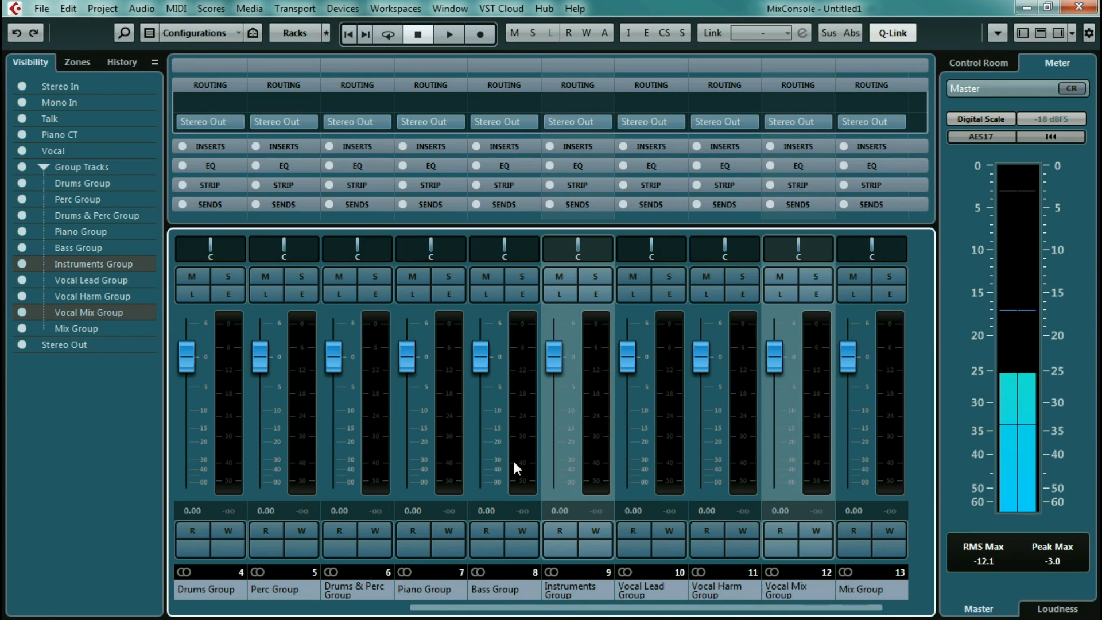
click(562, 126)
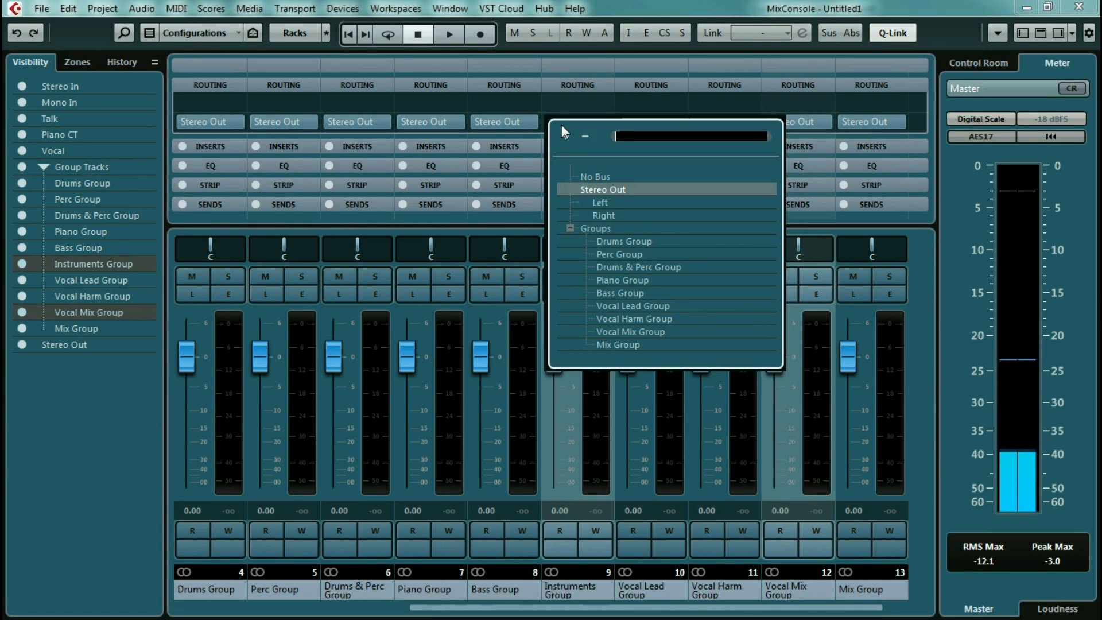
click(617, 347)
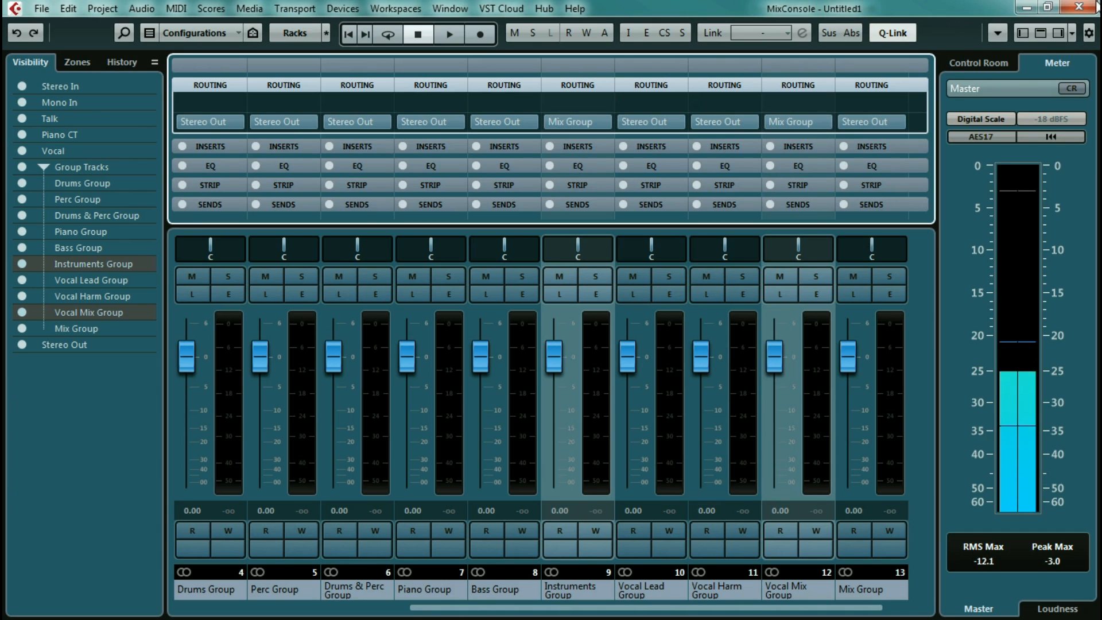
click(1078, 8)
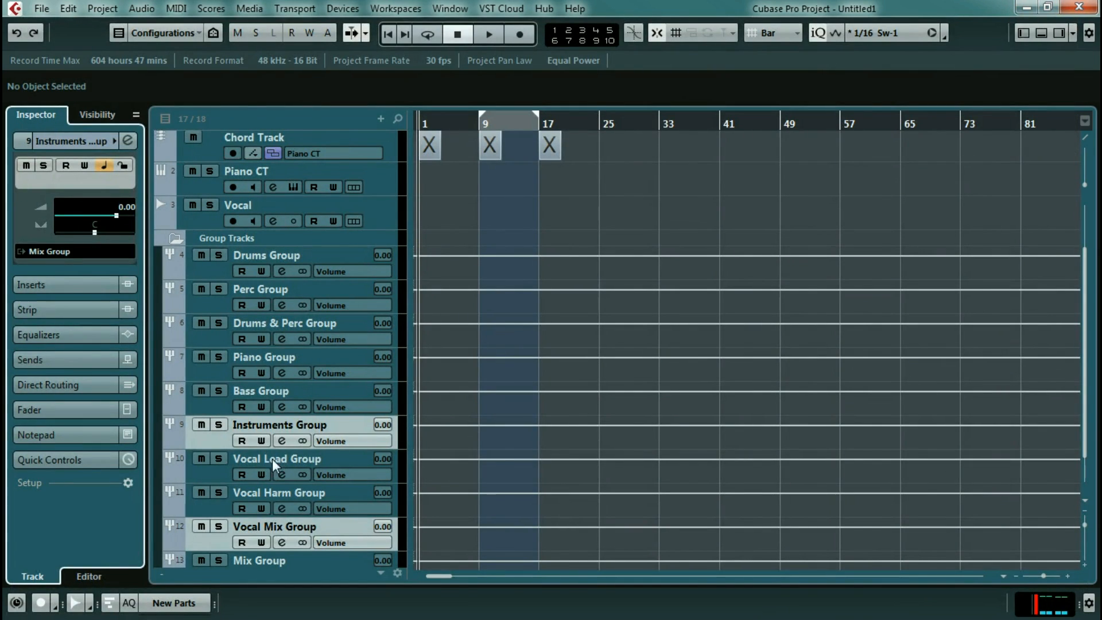
Route the outputs of the Vocal Lead Group and Vocal Harm Group tracks to Vocal Mix Group.
click(215, 503)
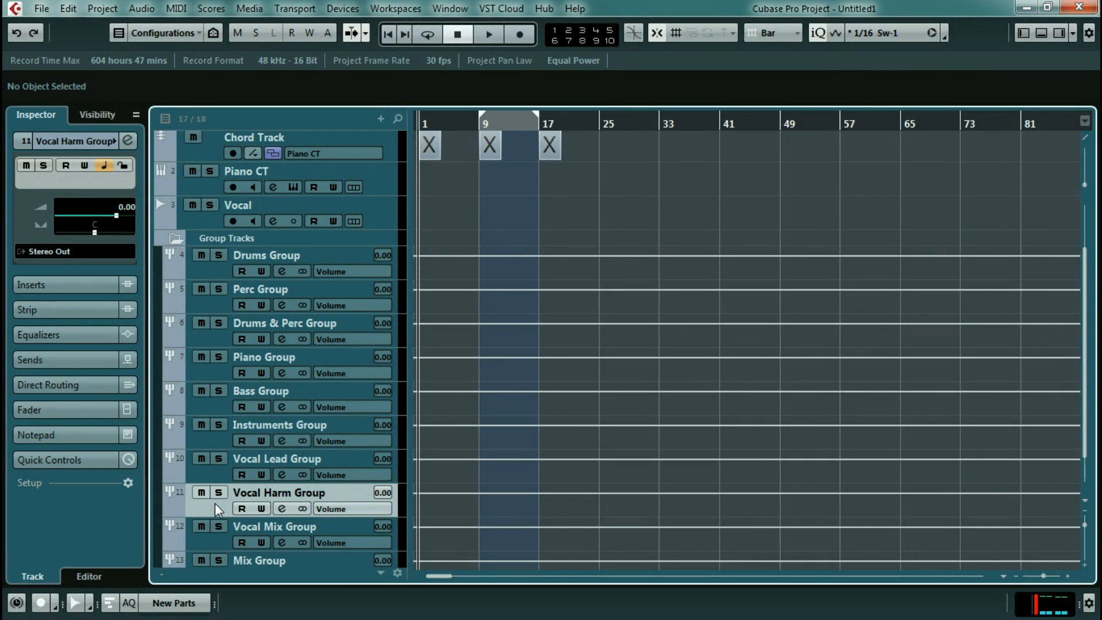
ctrl+click(212, 474)
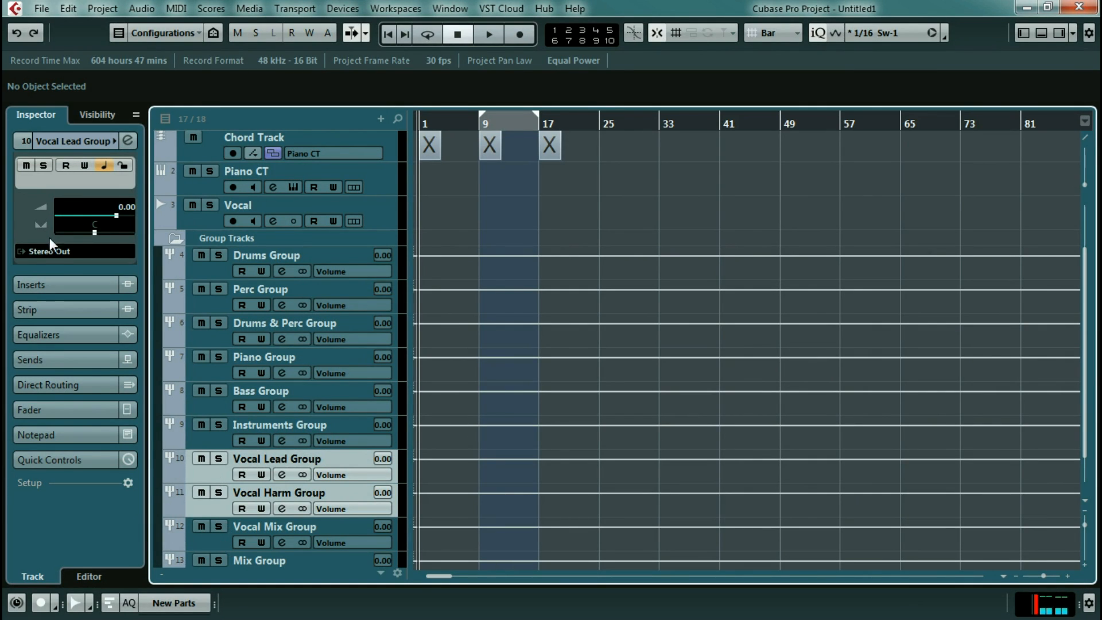
click(62, 254)
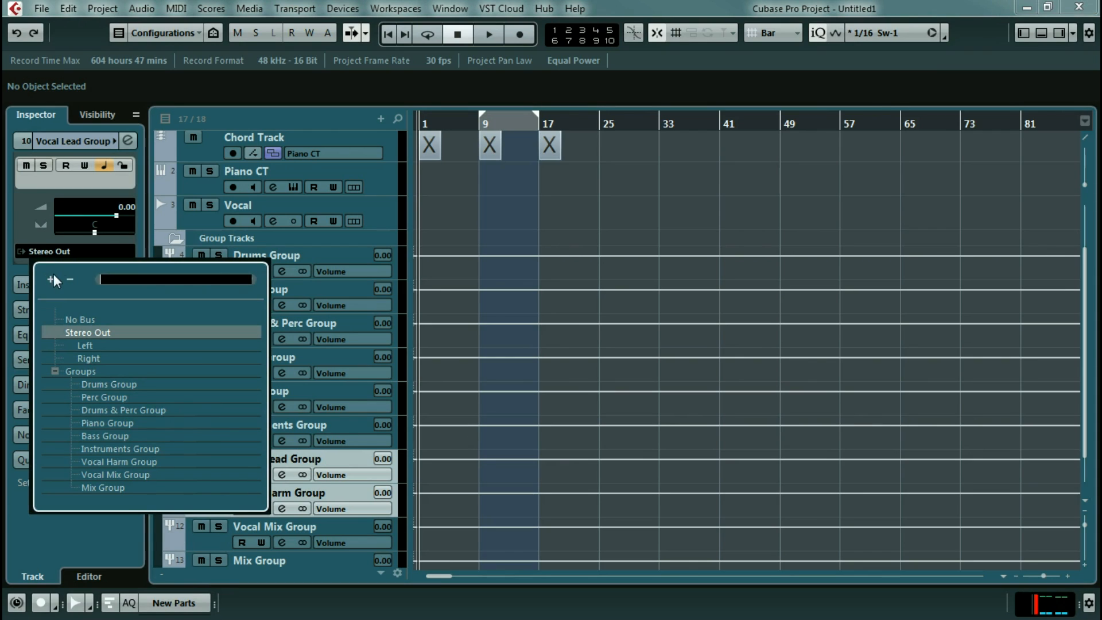
click(99, 476)
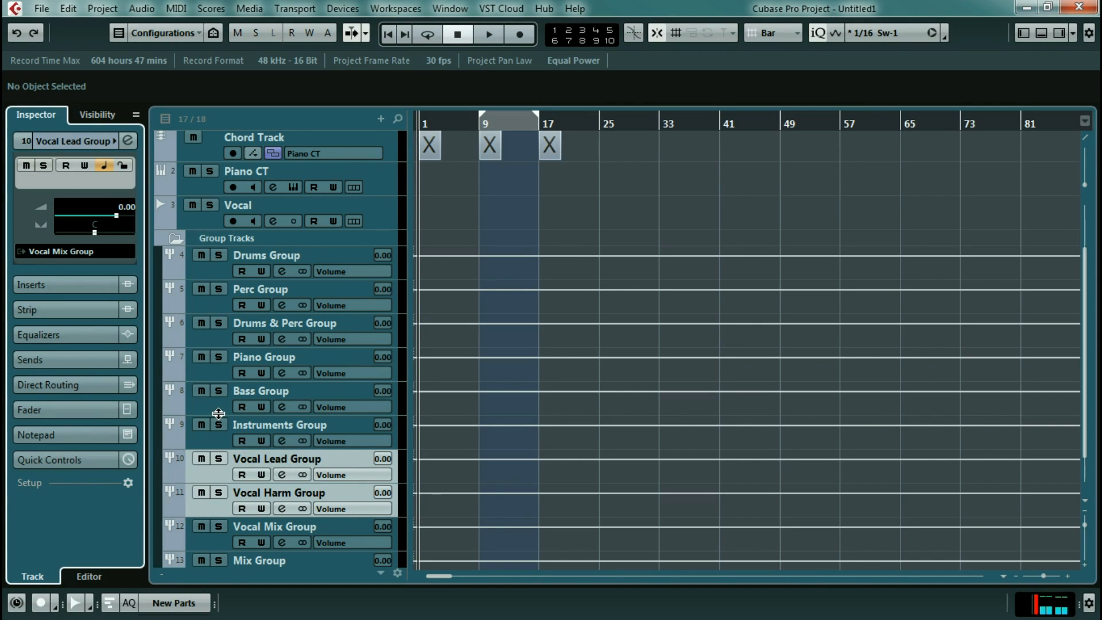
Route the outputs of the Drums Group and Perc Group tracks to Drums & Perc Group.
click(216, 268)
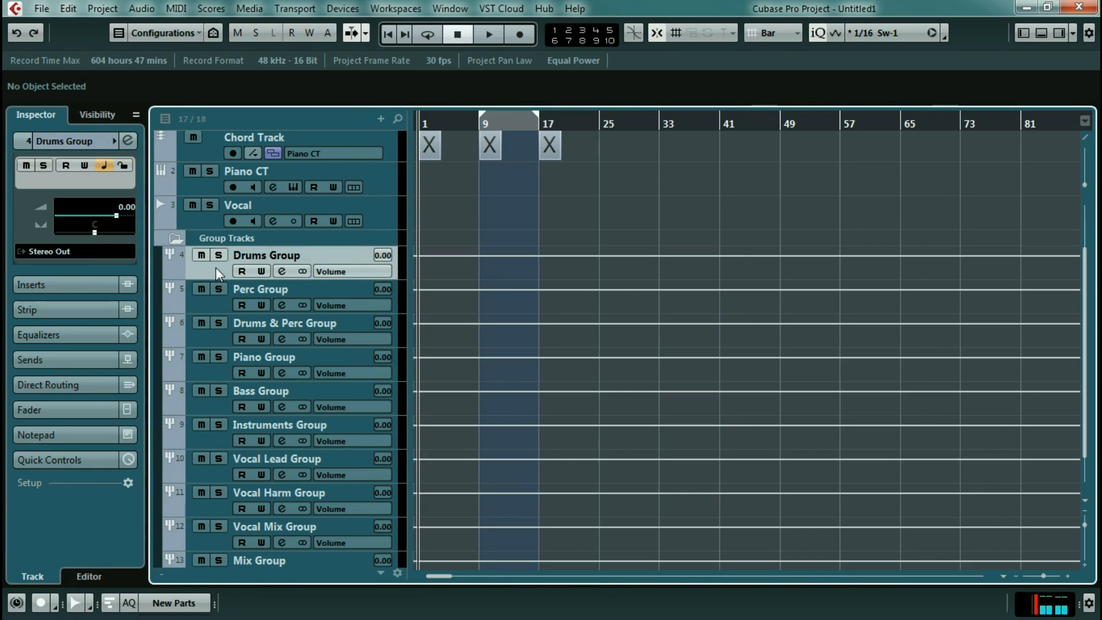
shift+click(222, 304)
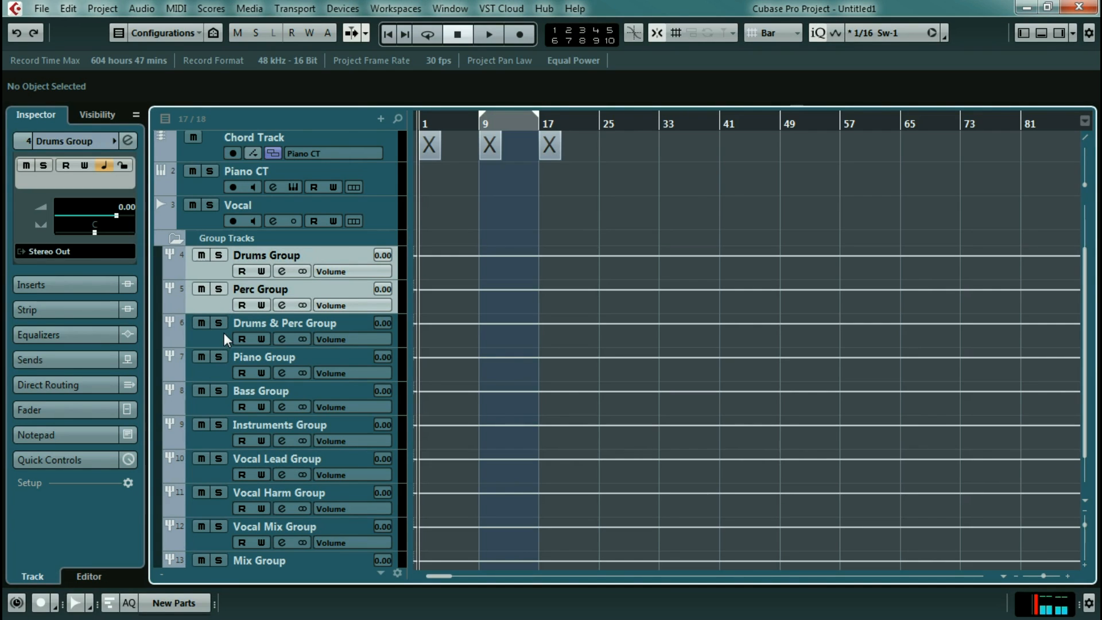
click(71, 253)
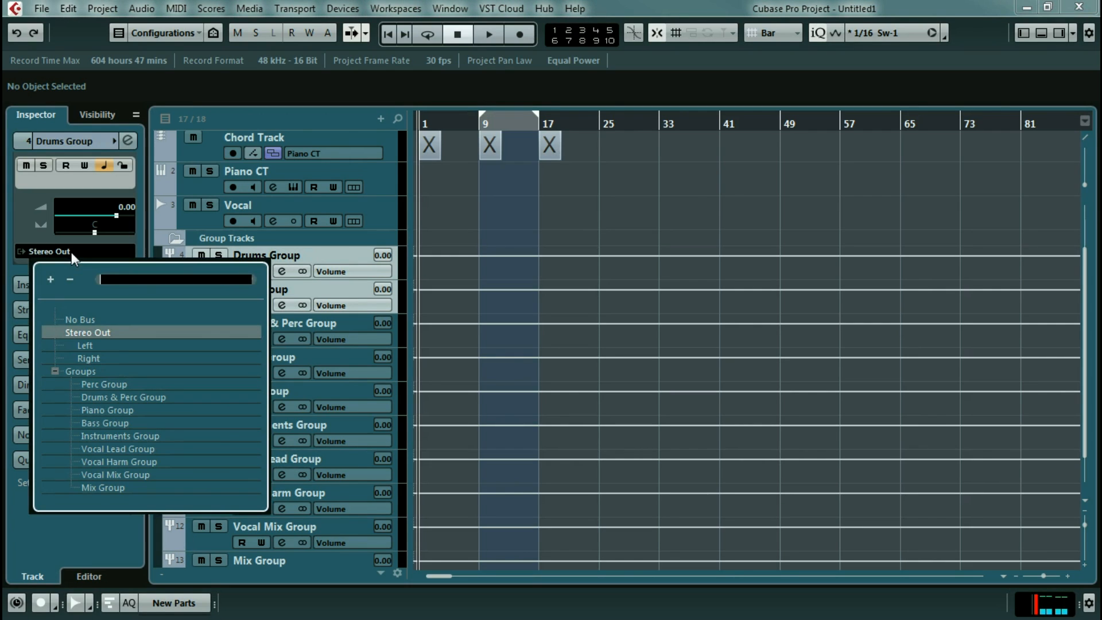
click(109, 395)
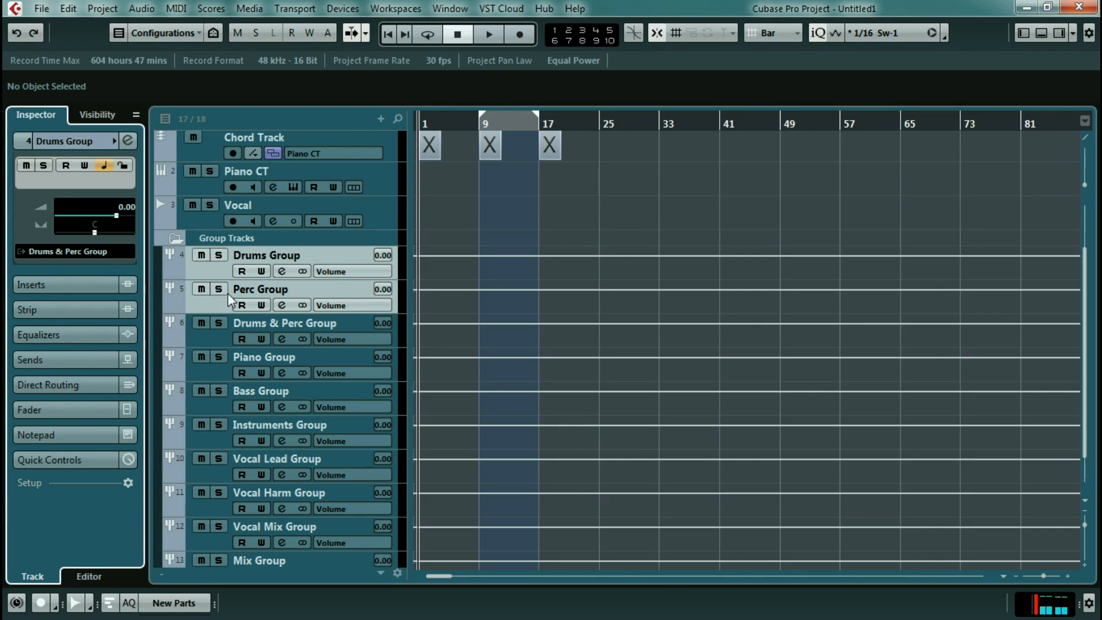
Route the outputs of the Drums & Perc Group, Piano Group and Bass Group tracks to Instruments Group.
click(221, 334)
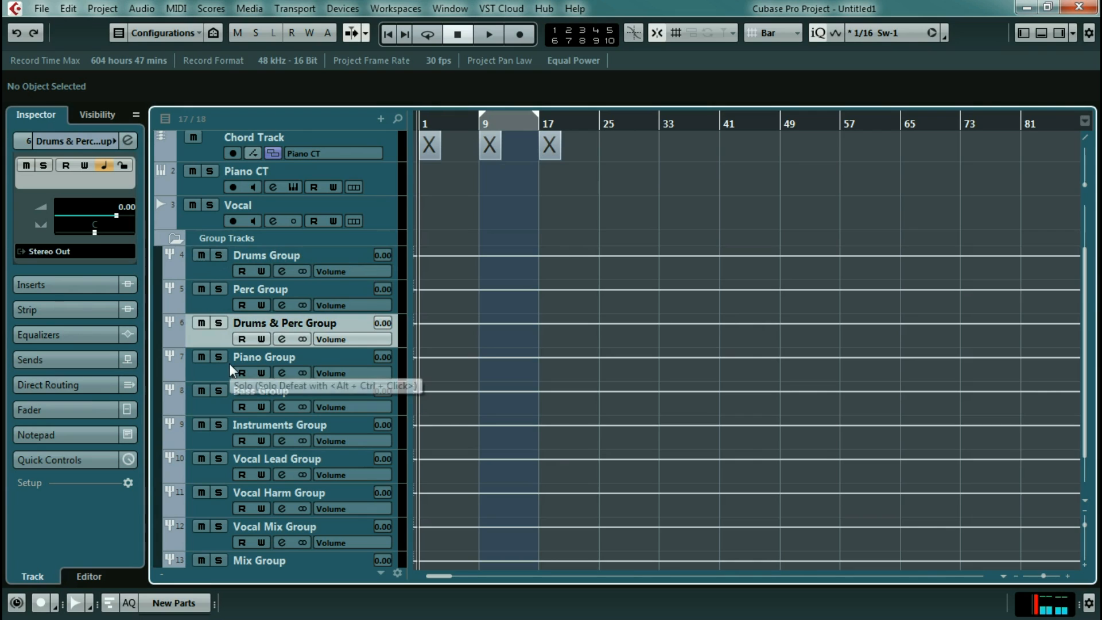
shift+click(222, 403)
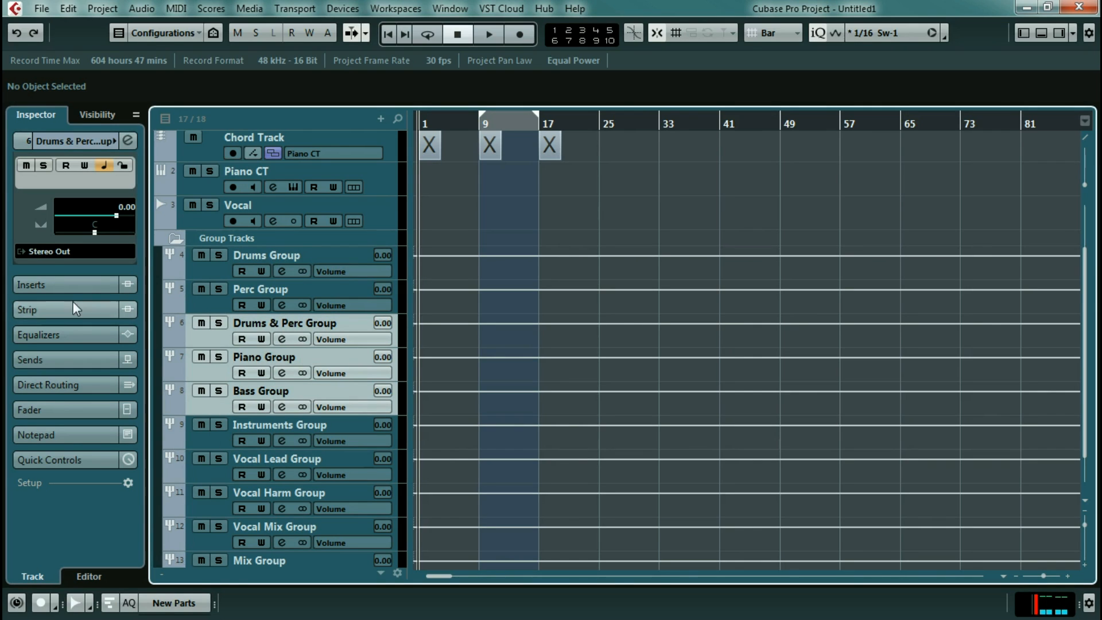
click(60, 253)
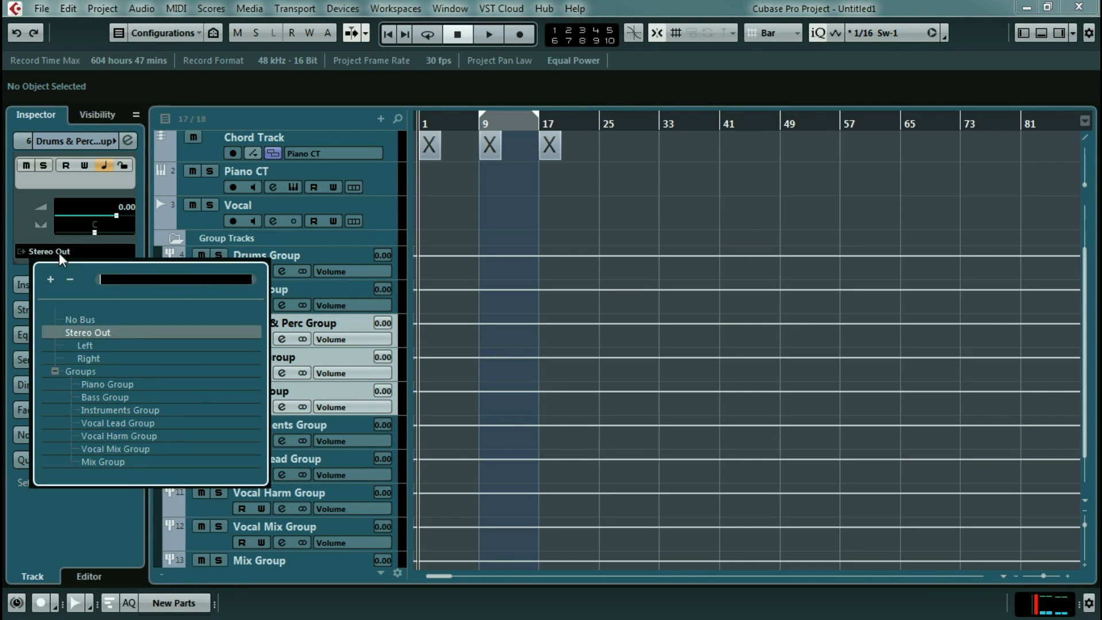
click(118, 410)
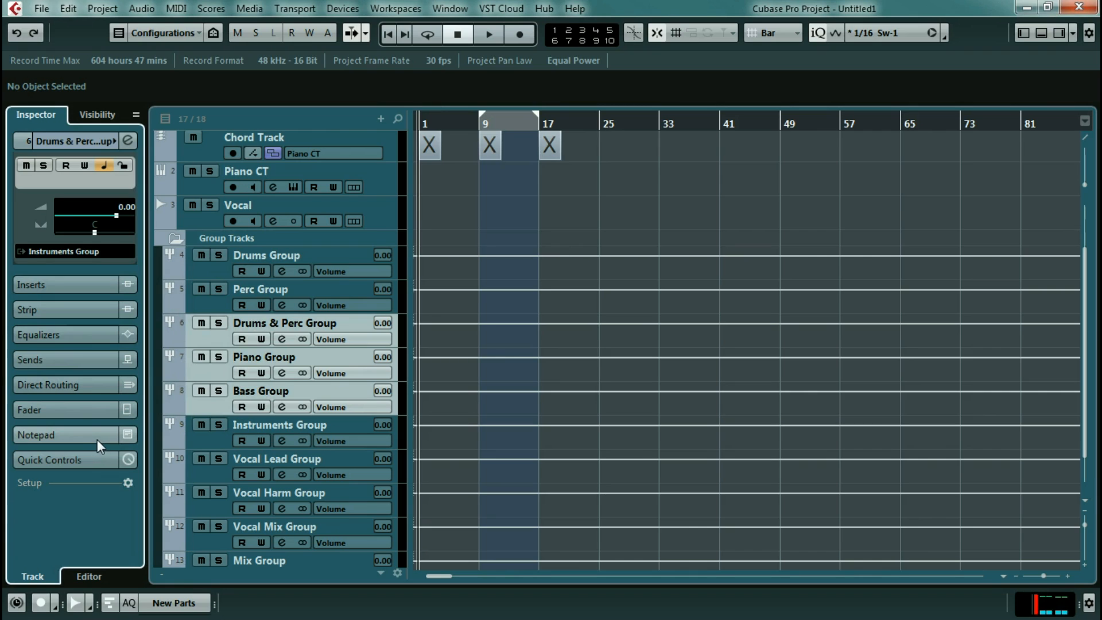
Rename the Vocal audio track to Vocal Lead.
click(211, 223)
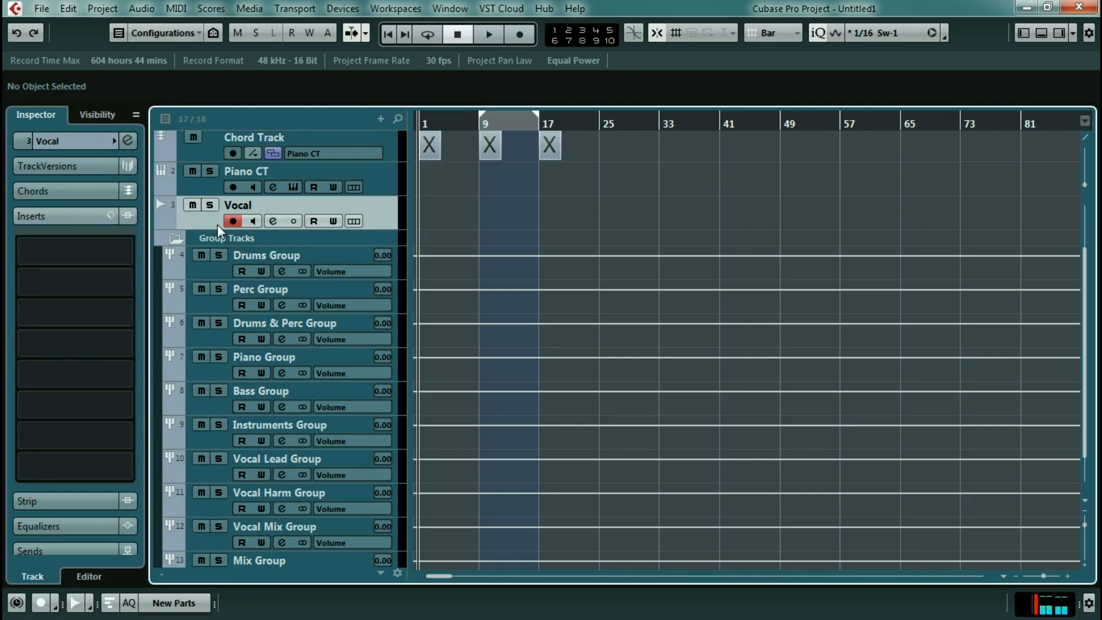
double_click(257, 205)
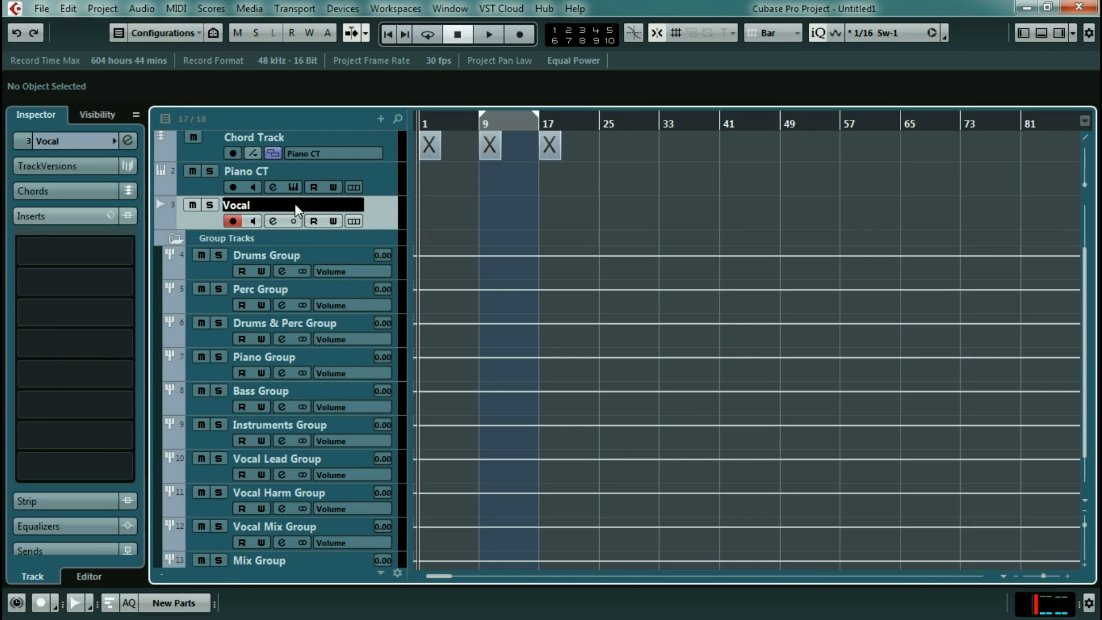
text(ad)
key(Return)
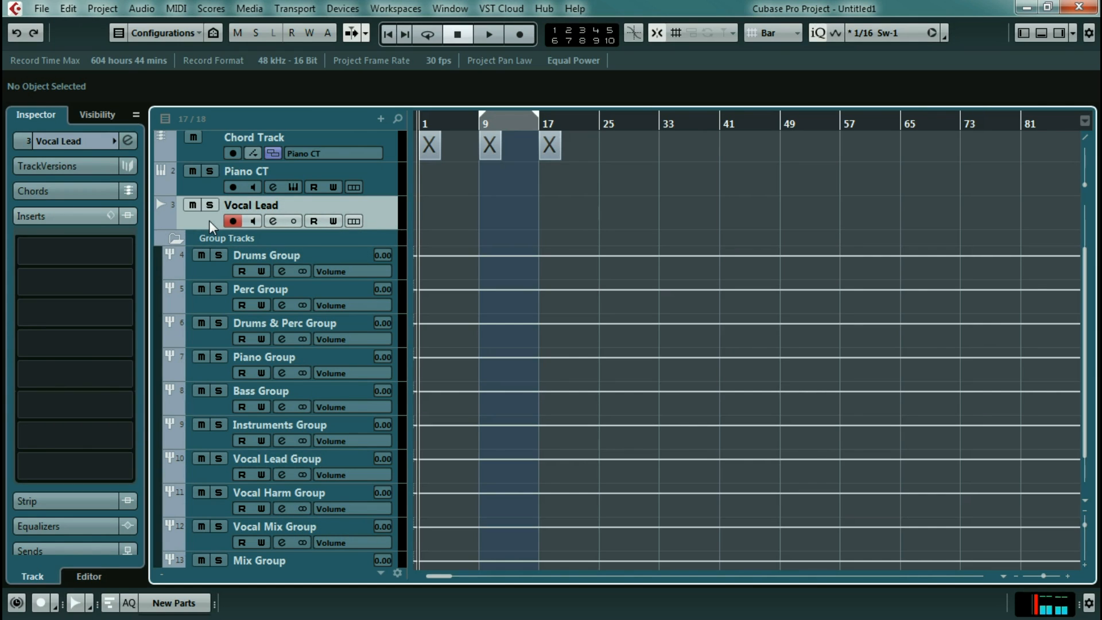
Route the output of the Vocal Lead track to Vocal Lead Group.
click(57, 140)
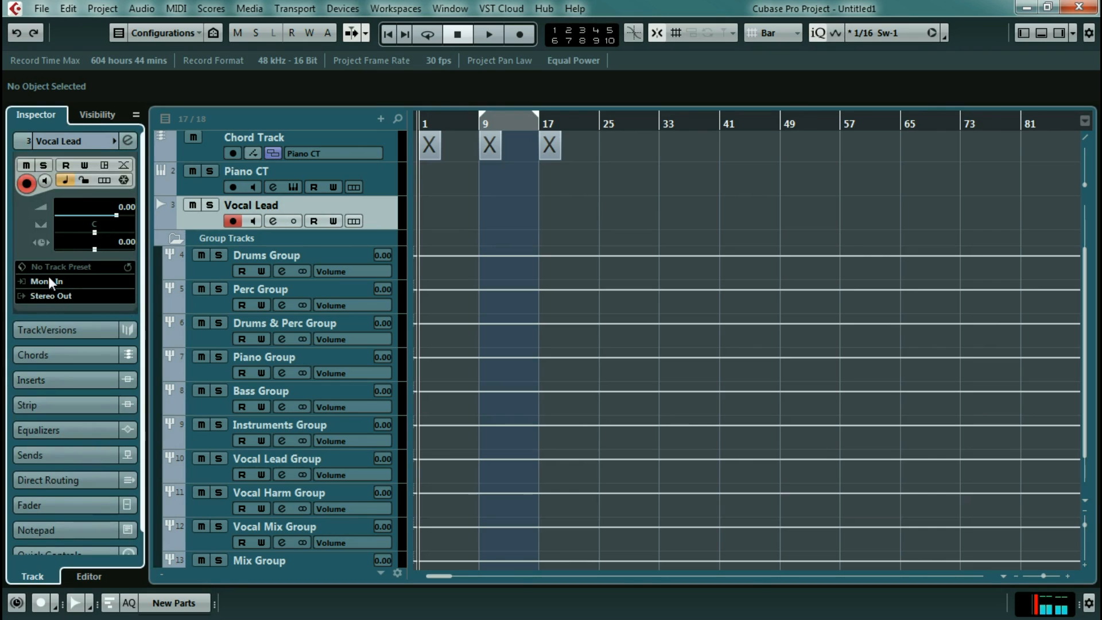
click(62, 296)
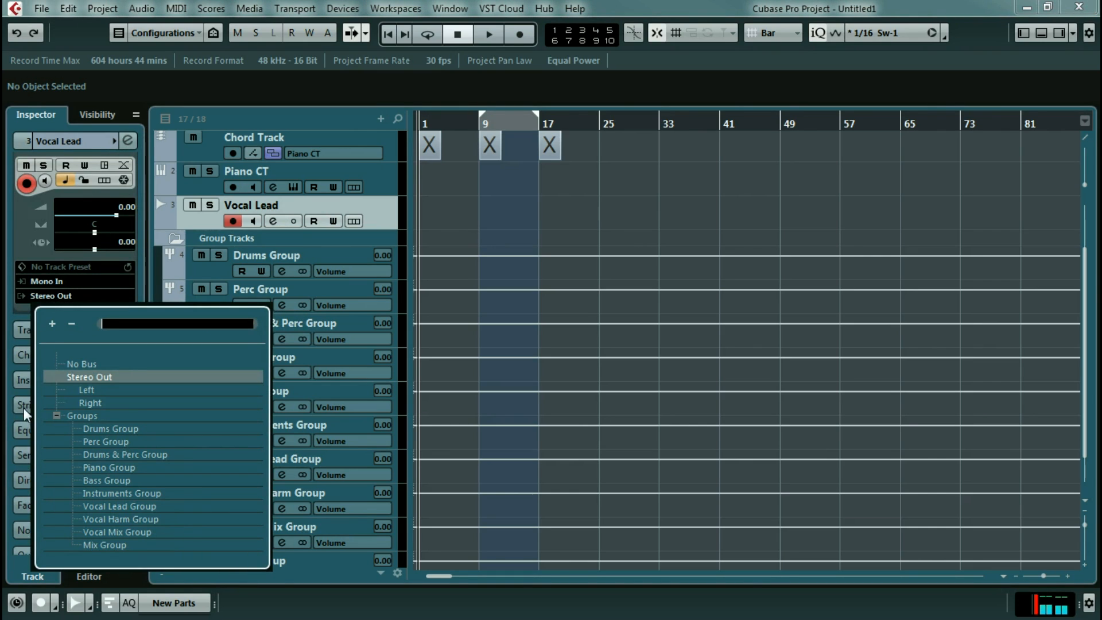
click(145, 508)
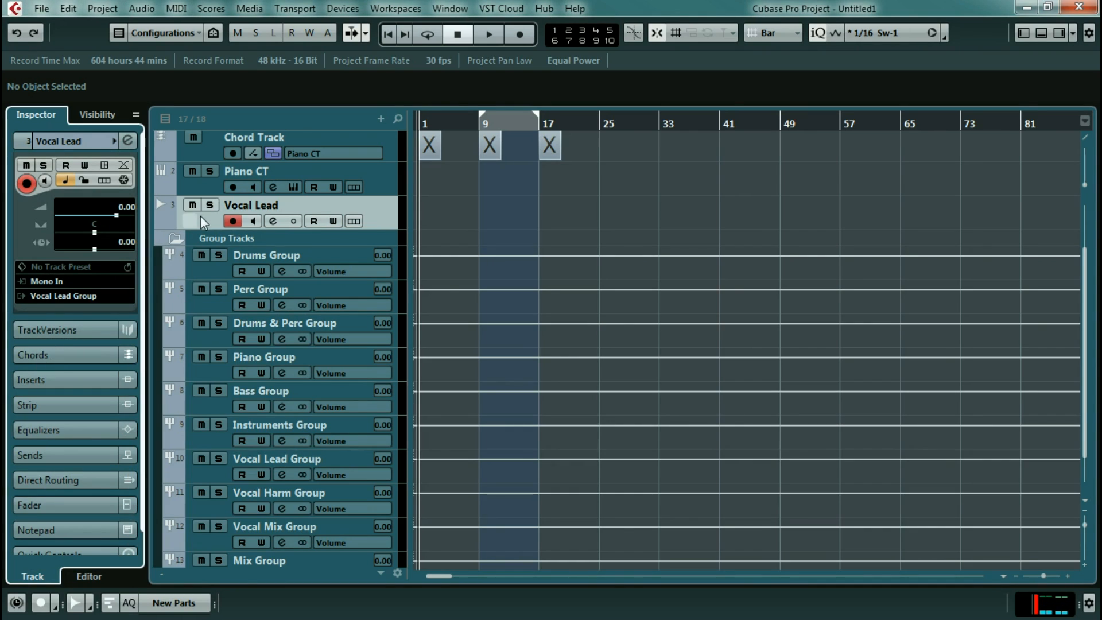
View the channel settings of Piano CT, switch the view to the Piano Group channel, and close the settings.
click(211, 188)
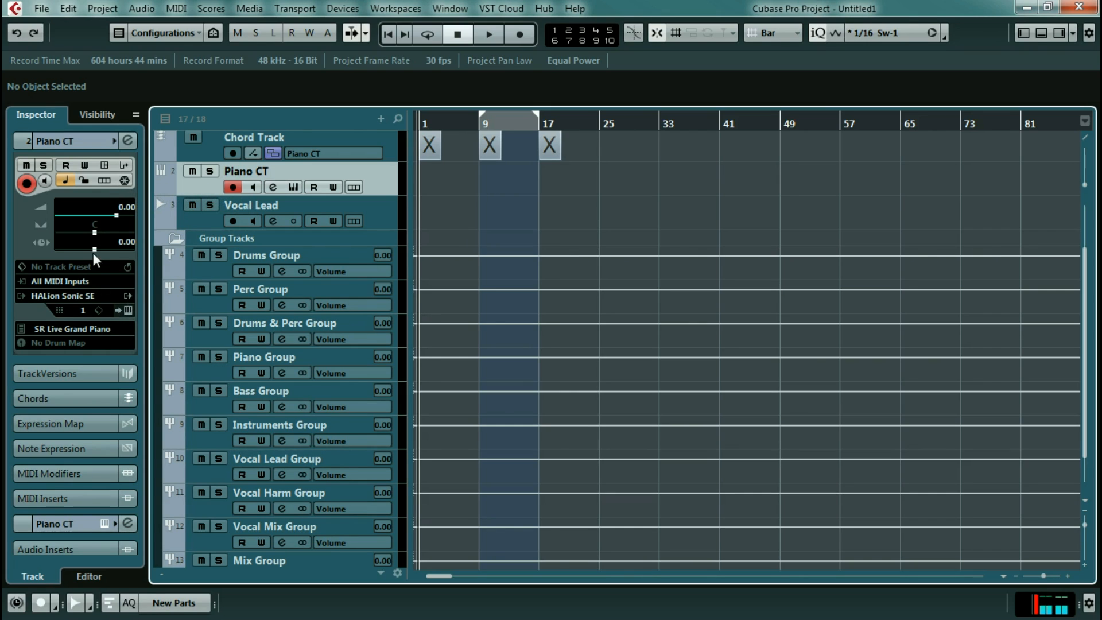
click(130, 141)
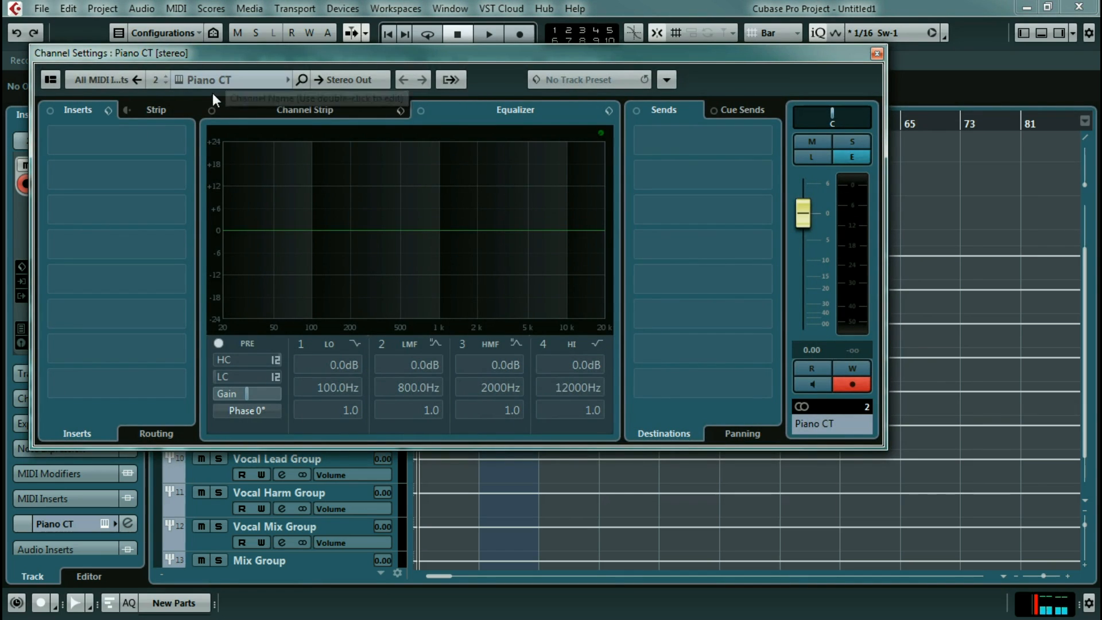
click(242, 84)
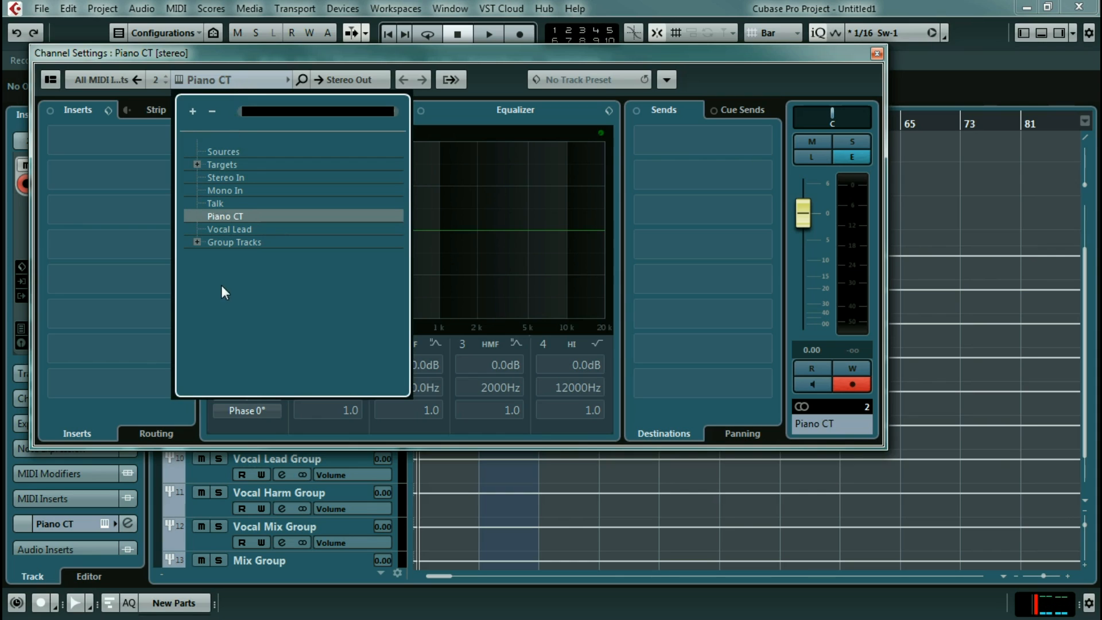
click(197, 241)
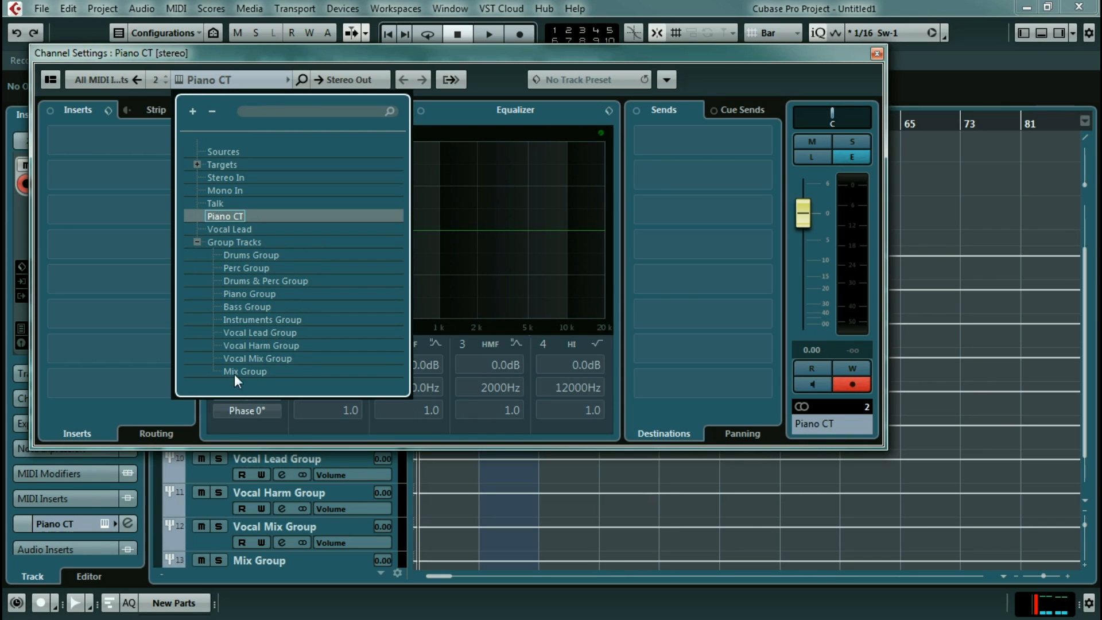
click(256, 294)
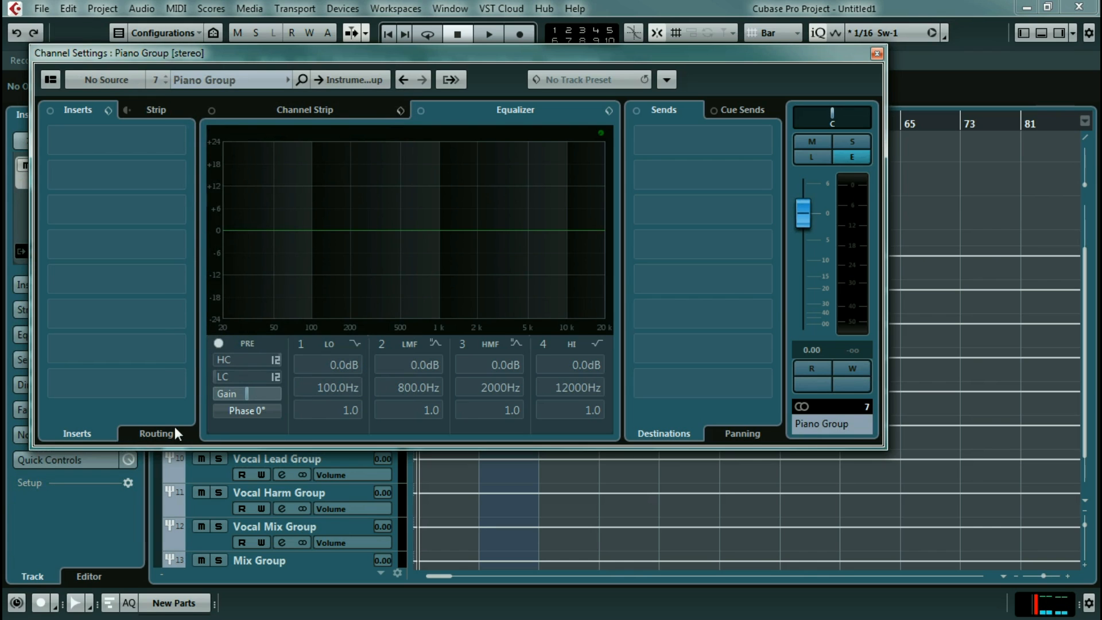
click(877, 53)
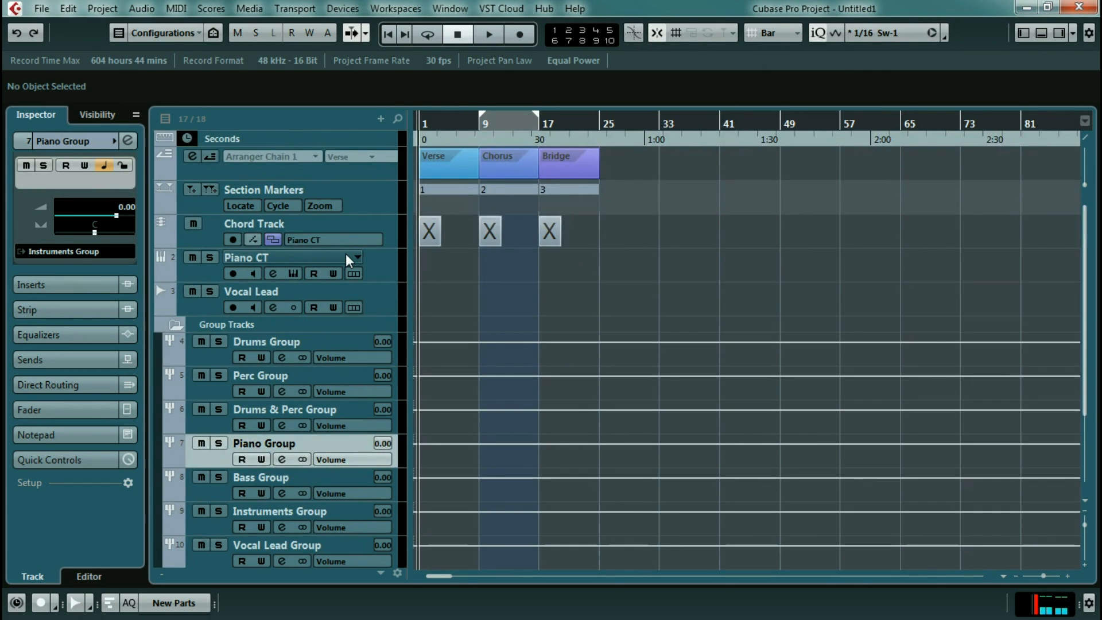
Set the low-cut and high-cut filter slopes of the Piano CT channel to 48 dB/Oct.
click(202, 276)
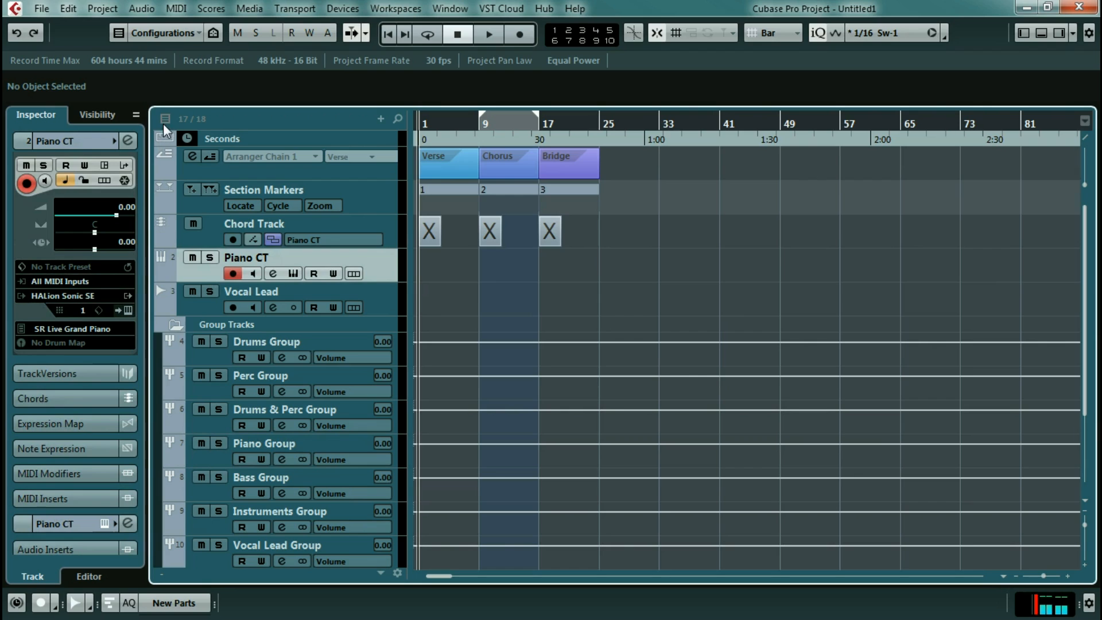
click(131, 138)
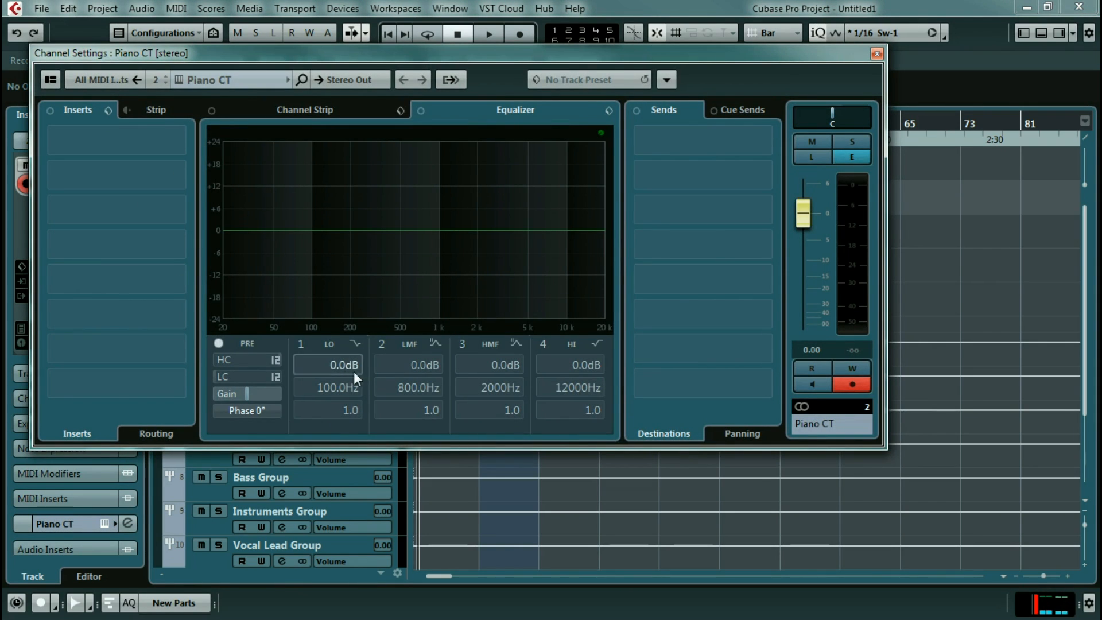
click(270, 377)
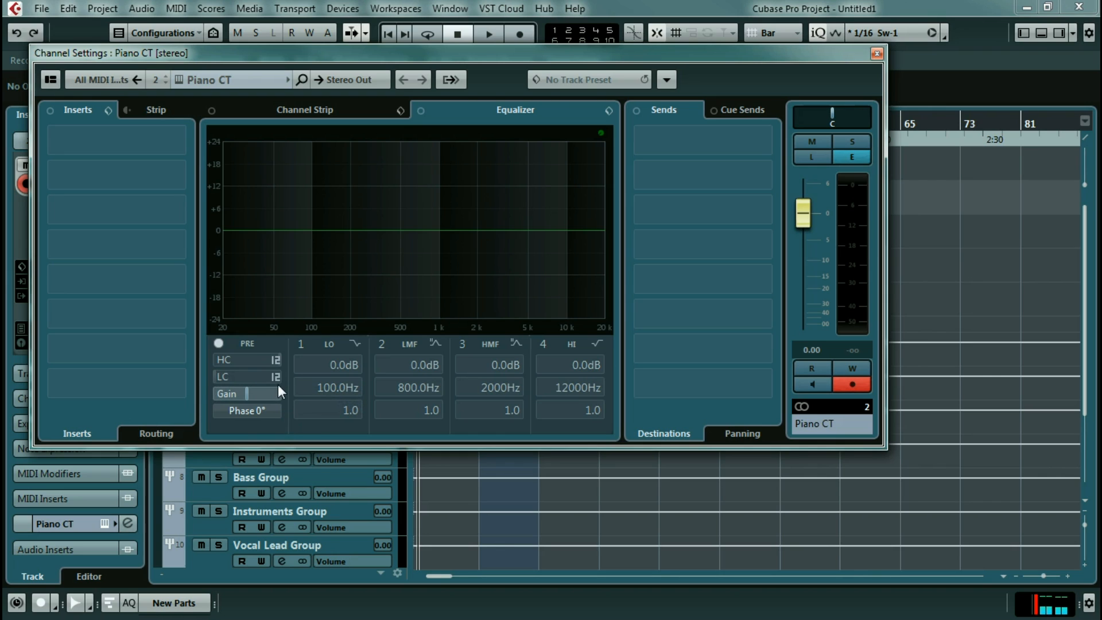
click(275, 377)
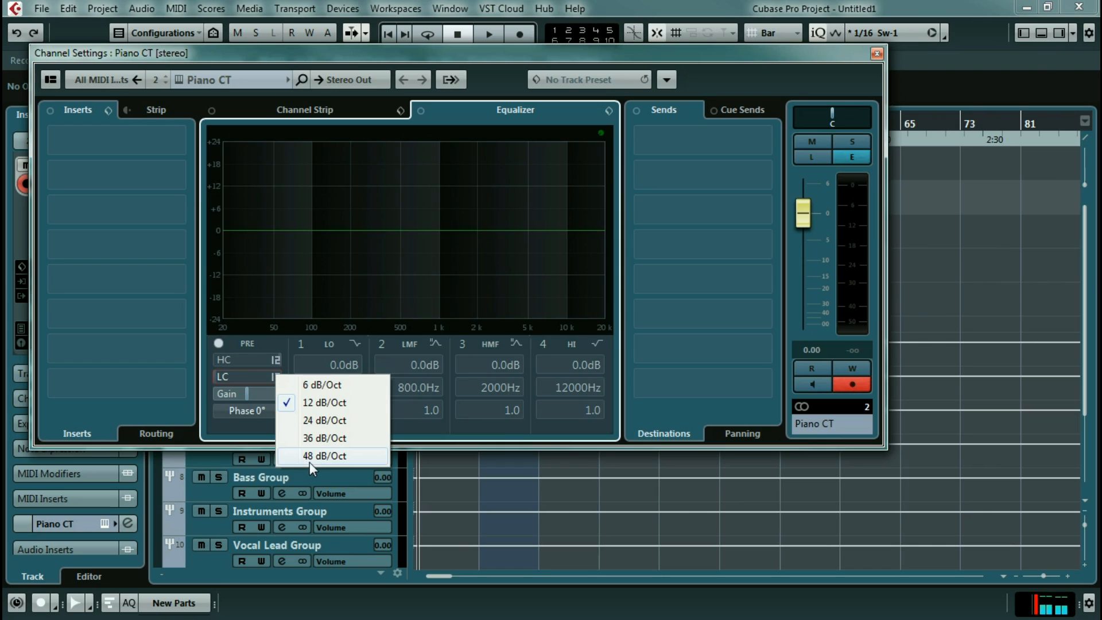
click(316, 456)
click(276, 358)
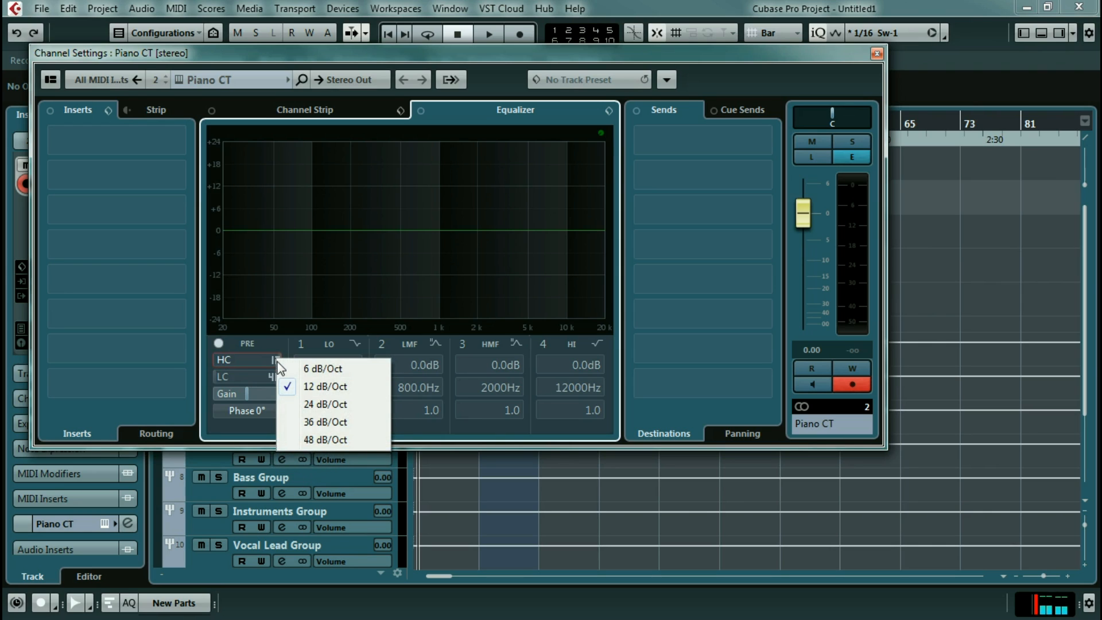
click(319, 442)
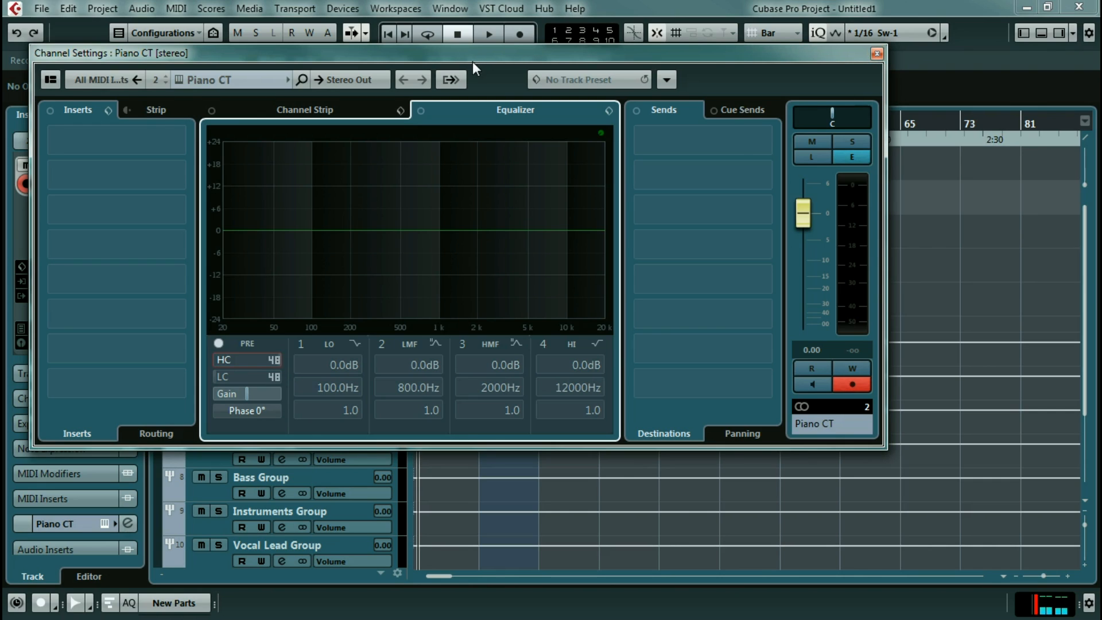
Set the high-cut and low-cut filter slopes of the Vocal Lead channel to 48 dB/Oct.
drag(466, 56, 780, 53)
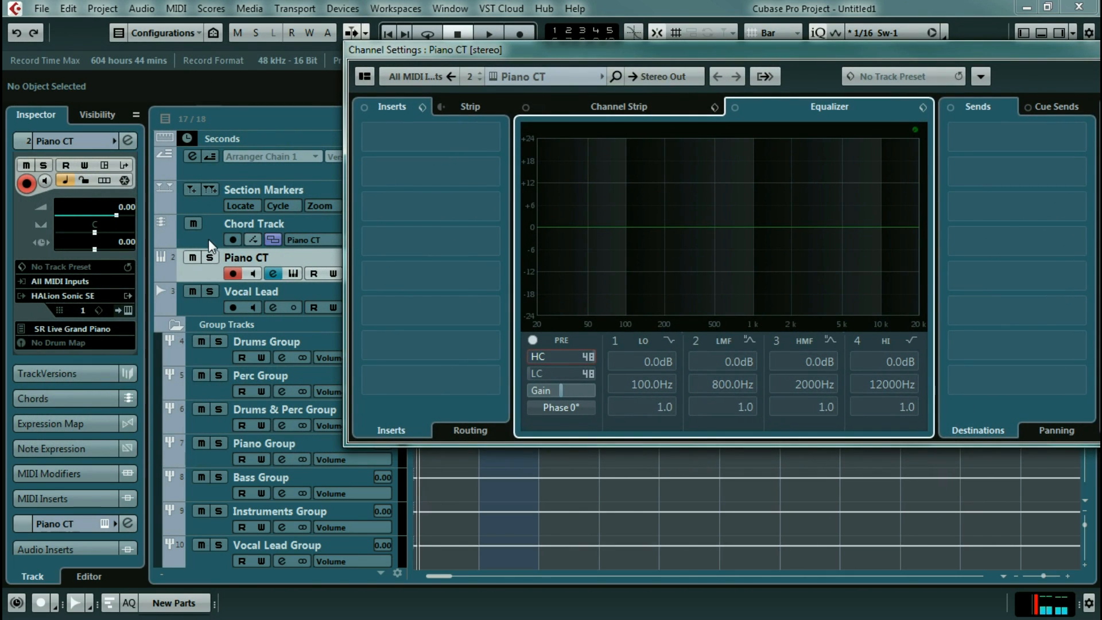
click(209, 301)
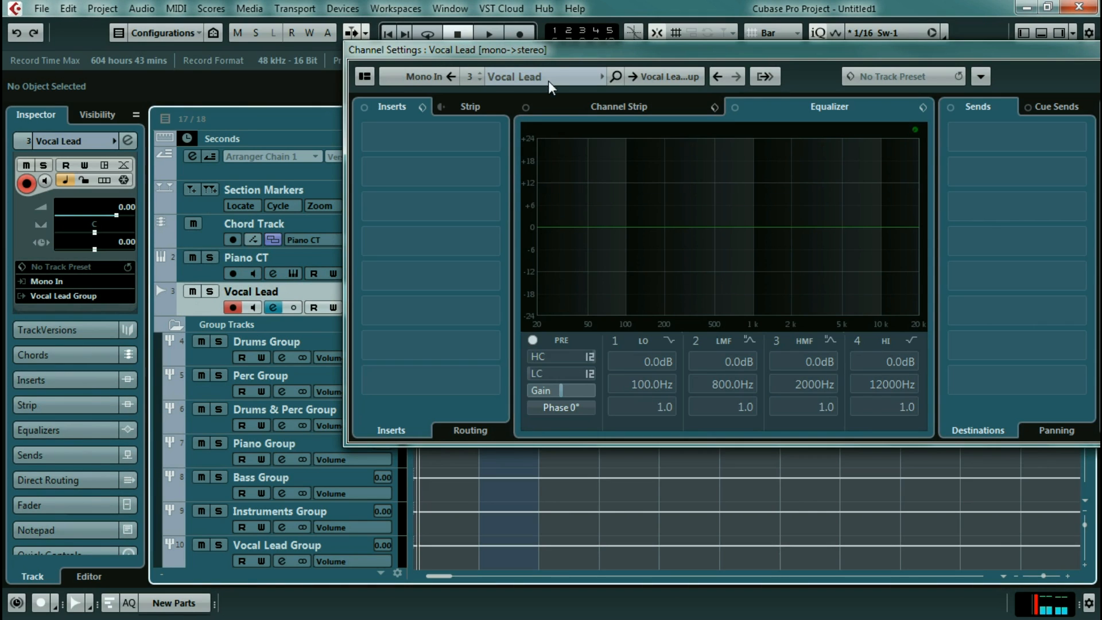
drag(556, 60, 494, 48)
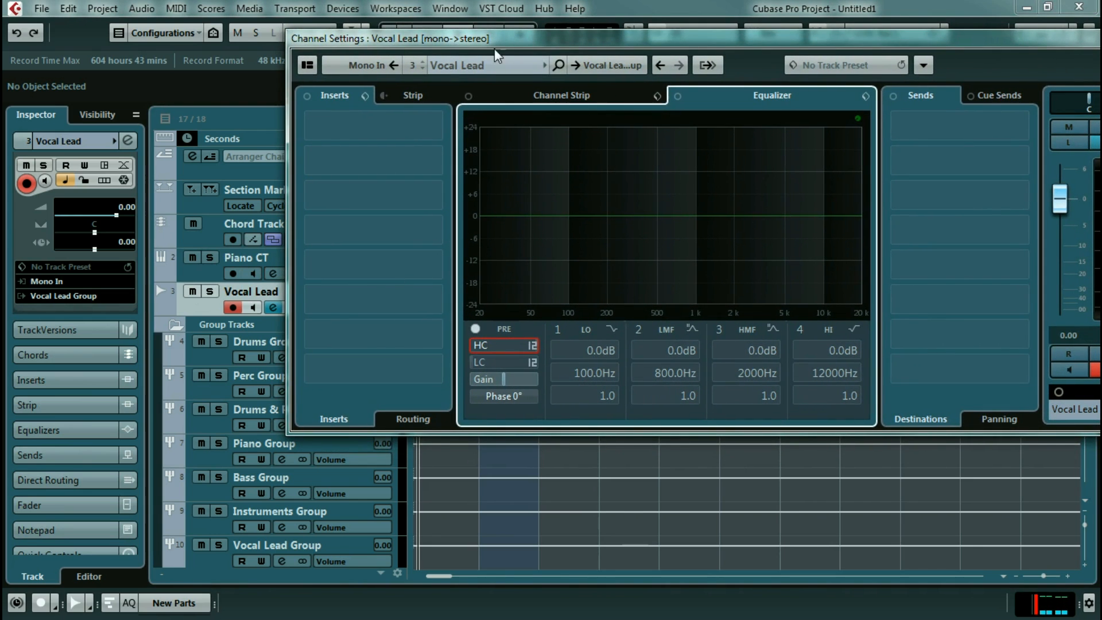
click(533, 345)
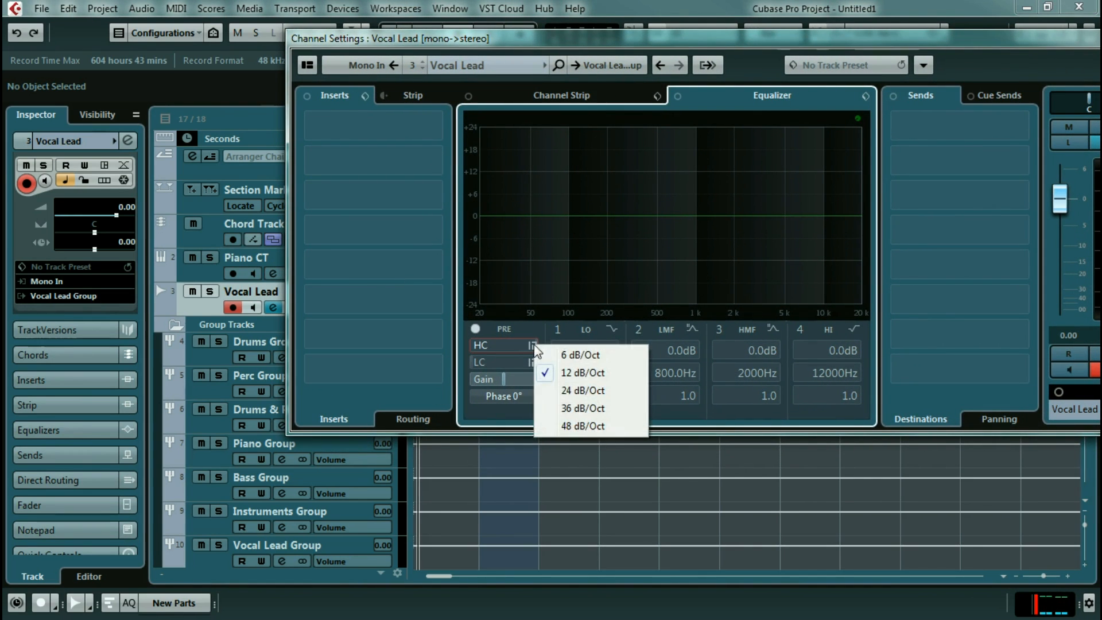
click(577, 427)
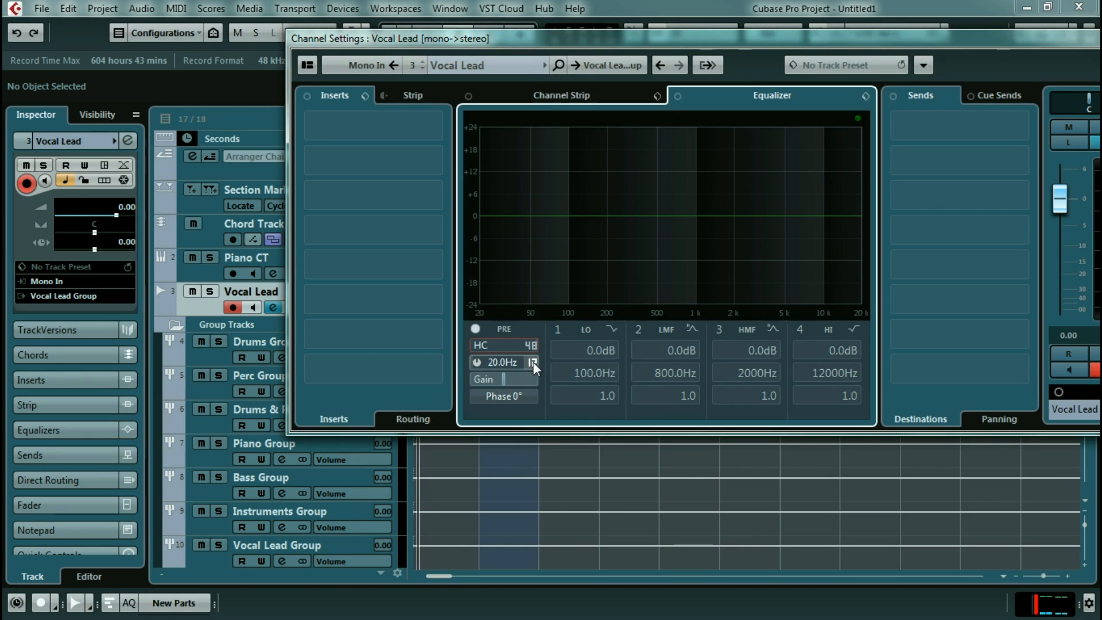
click(533, 362)
click(568, 445)
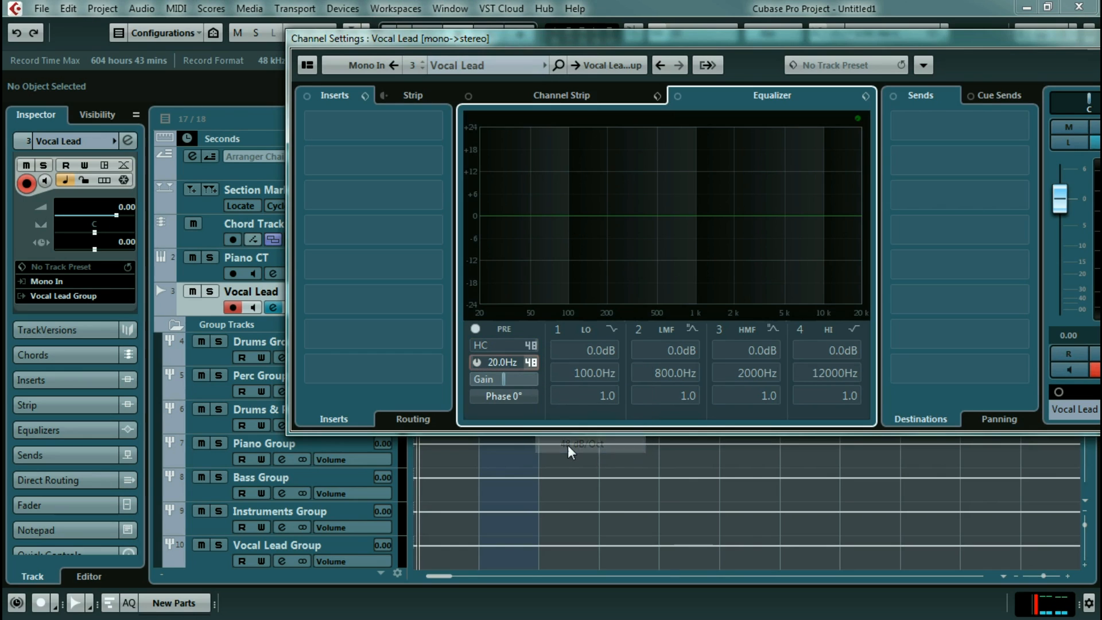
Set the high-cut and low-cut filter slopes of the Drums Group channel to 48 dB/Oct.
click(206, 352)
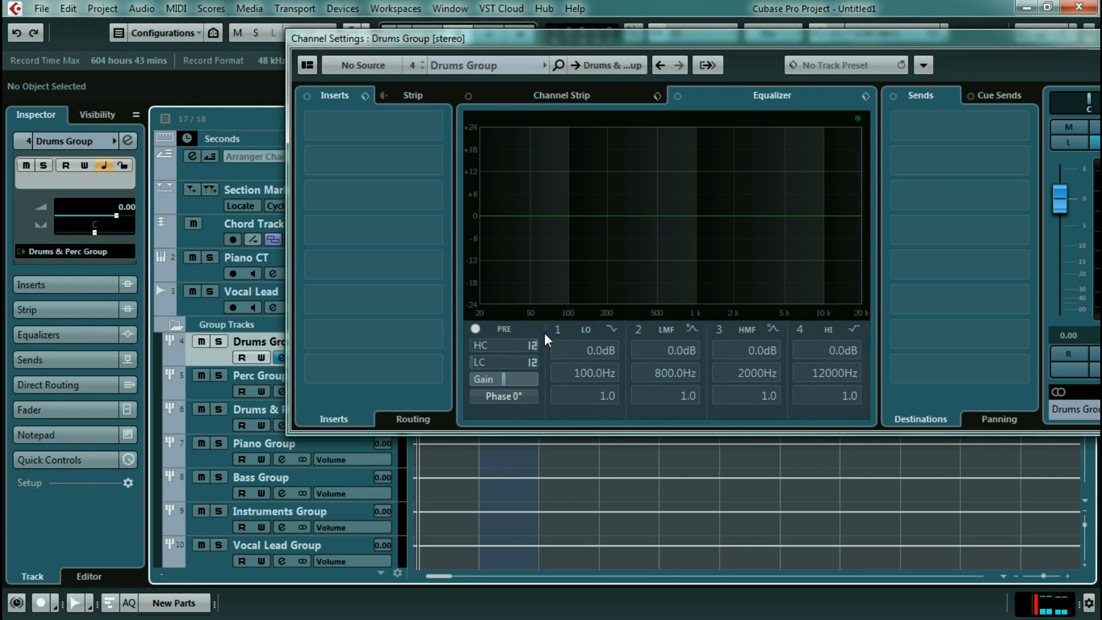
click(533, 344)
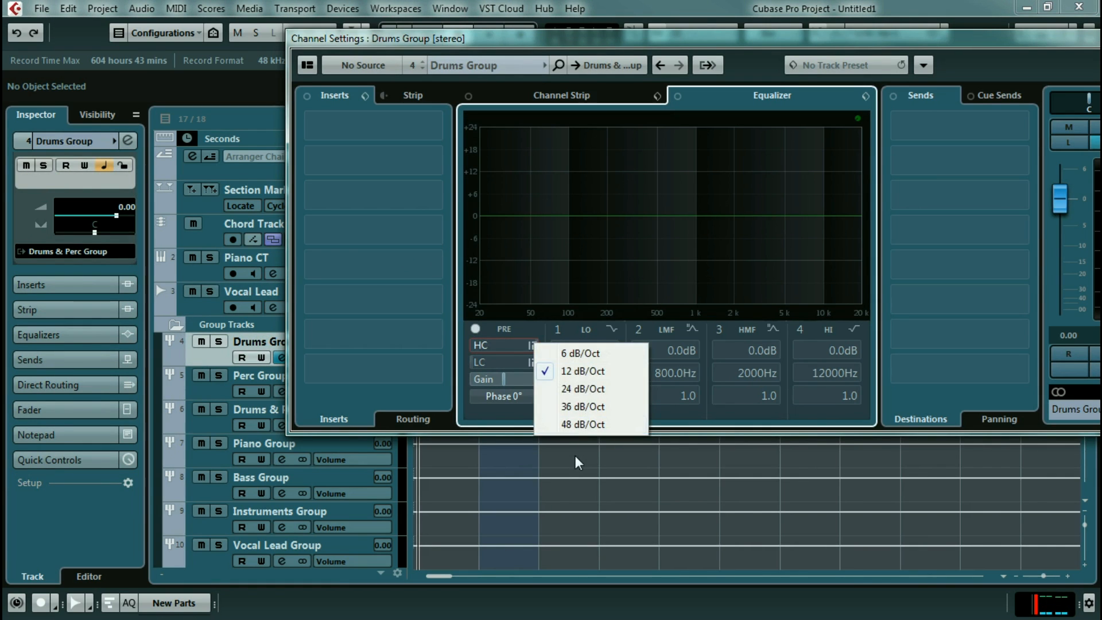
click(587, 424)
click(531, 360)
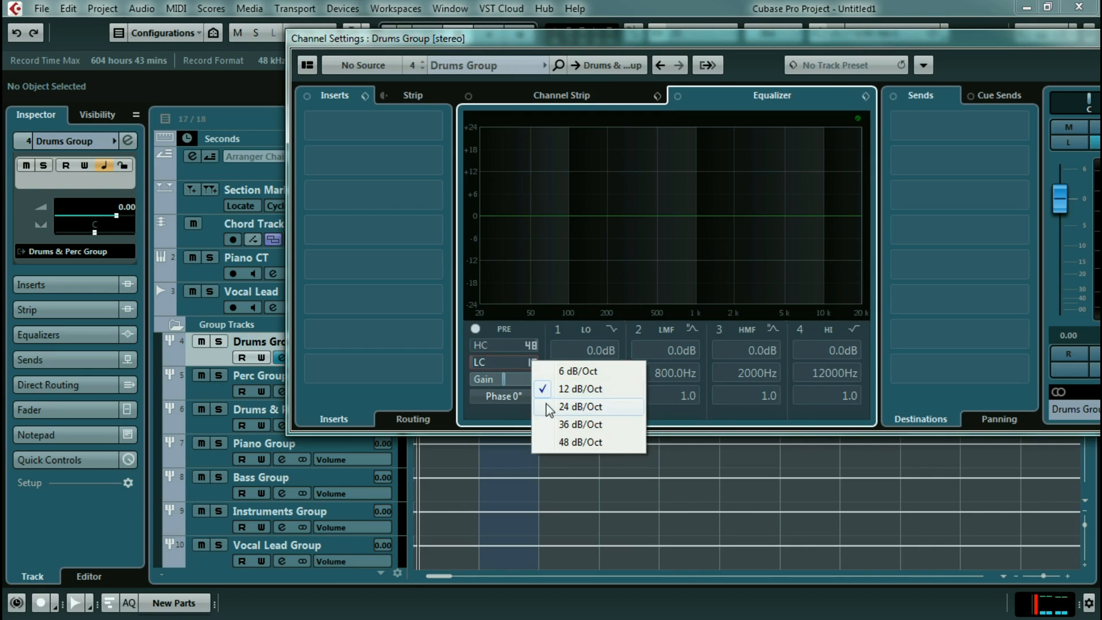
click(570, 443)
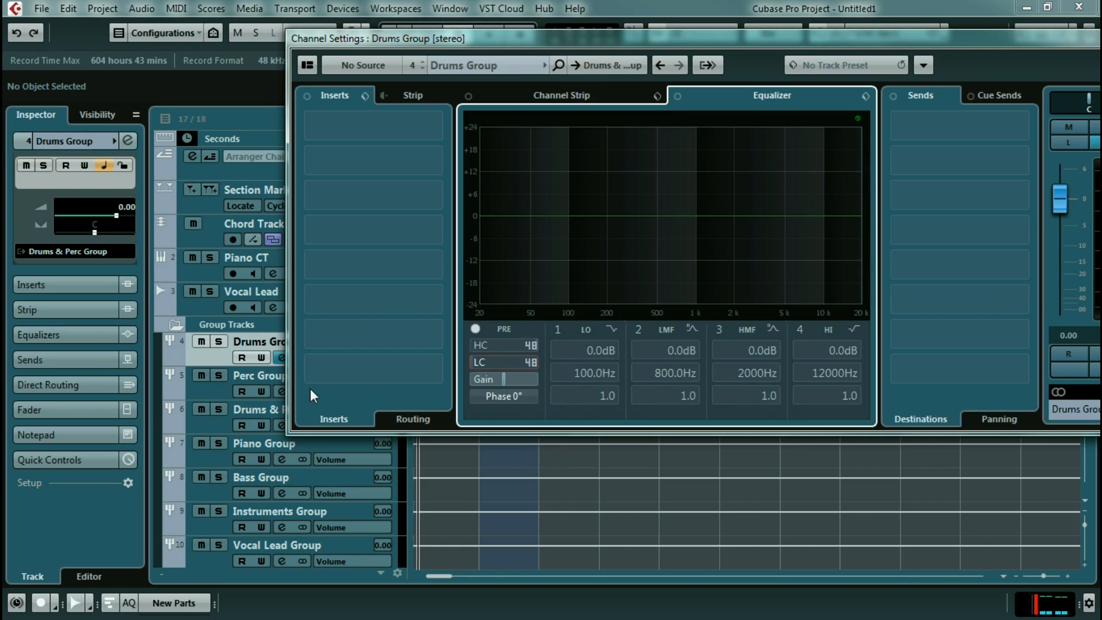
Set the high-cut and low-cut filter slopes of the Perc Group channel to 48 dB/Oct.
click(218, 389)
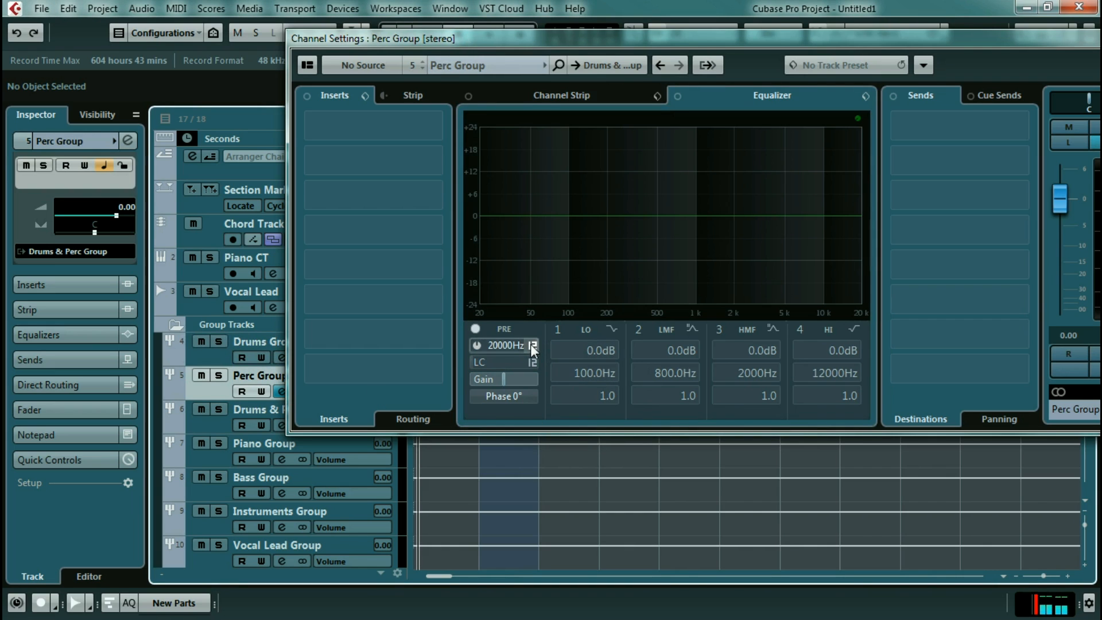
click(530, 343)
click(564, 425)
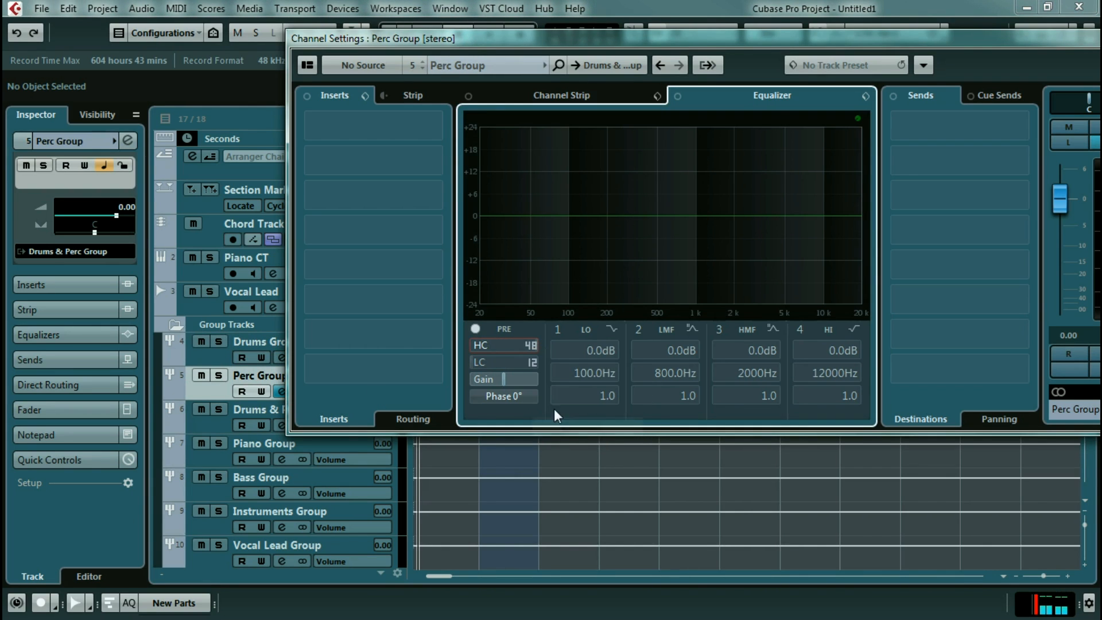
click(531, 361)
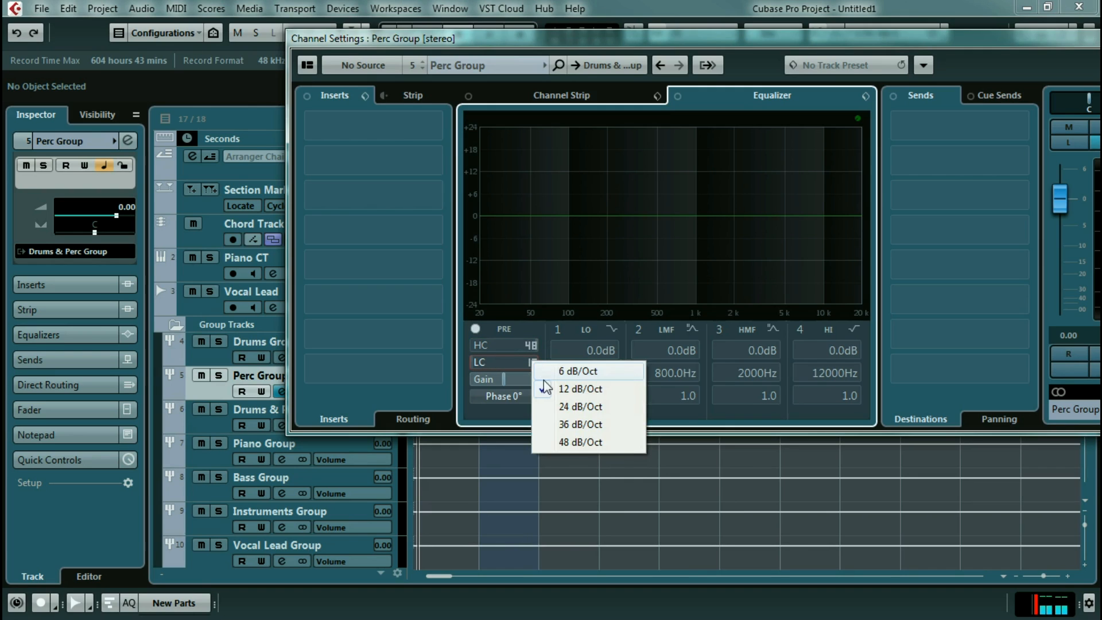
click(570, 442)
Set the high-cut and low-cut filter slopes of the Drums & Perc Group channel to 48 dB/Oct.
click(222, 425)
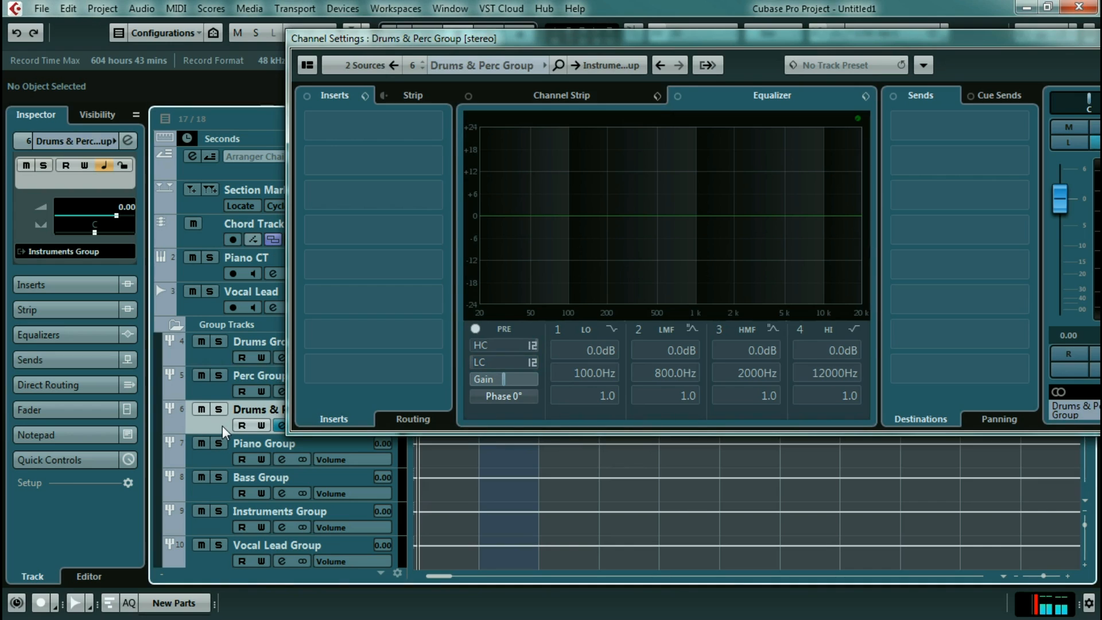
click(531, 345)
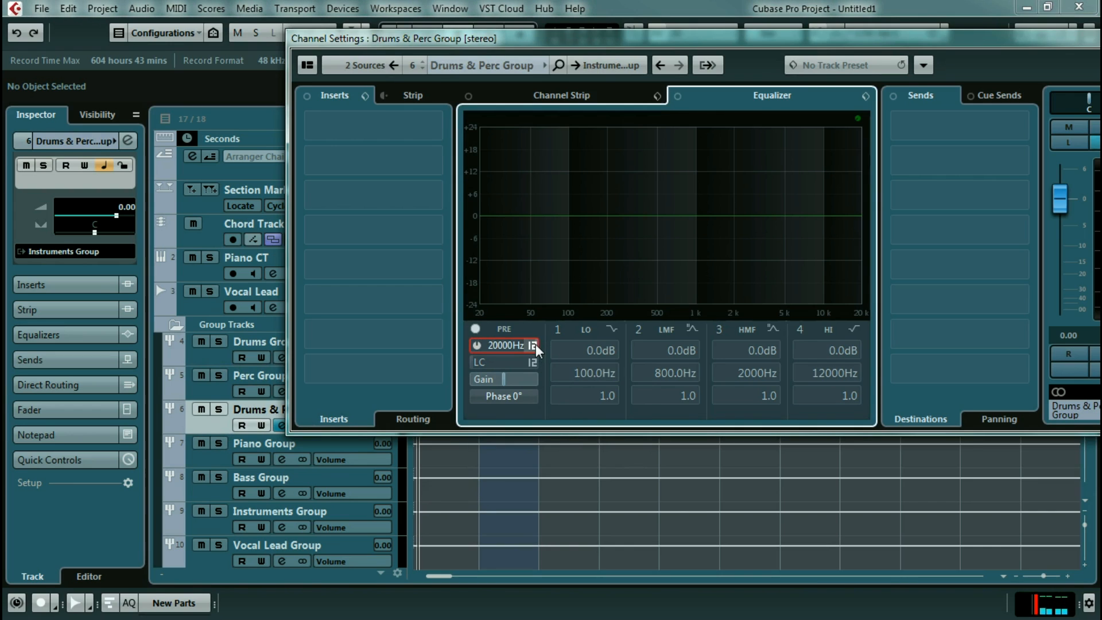
click(574, 427)
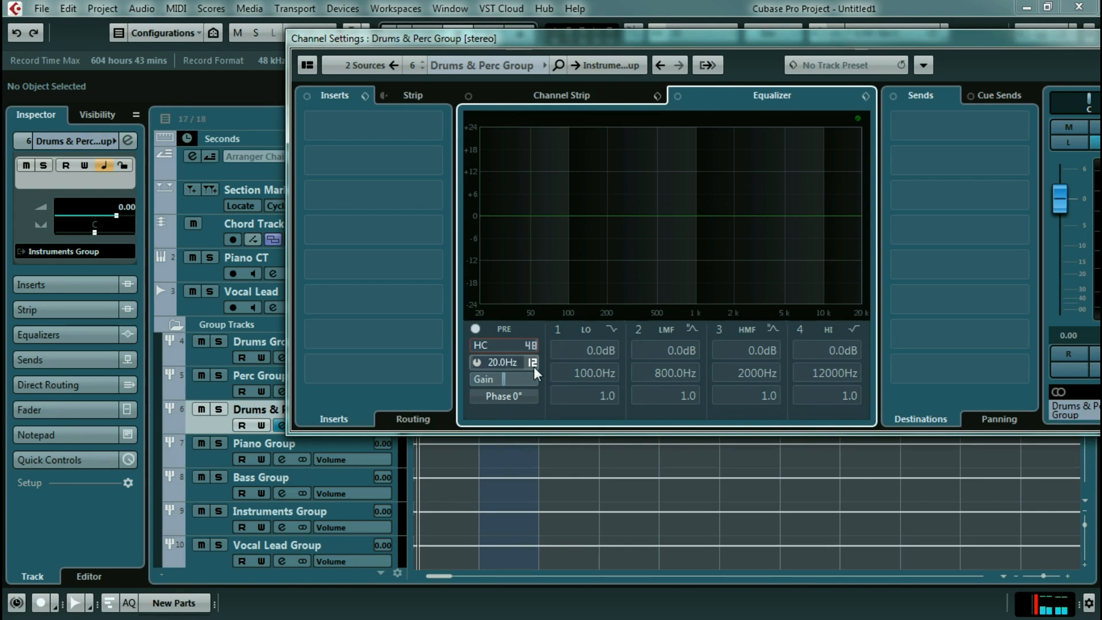
click(533, 361)
click(570, 444)
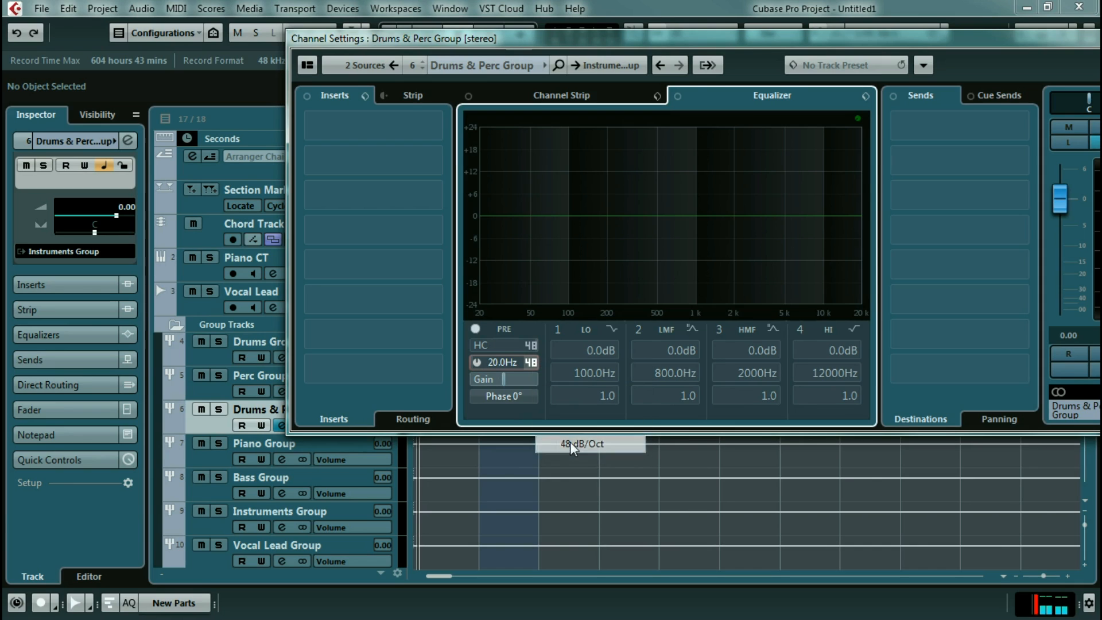
Set the high-cut and low-cut filter slopes of the Piano Group channel to 48 dB/Oct.
click(215, 456)
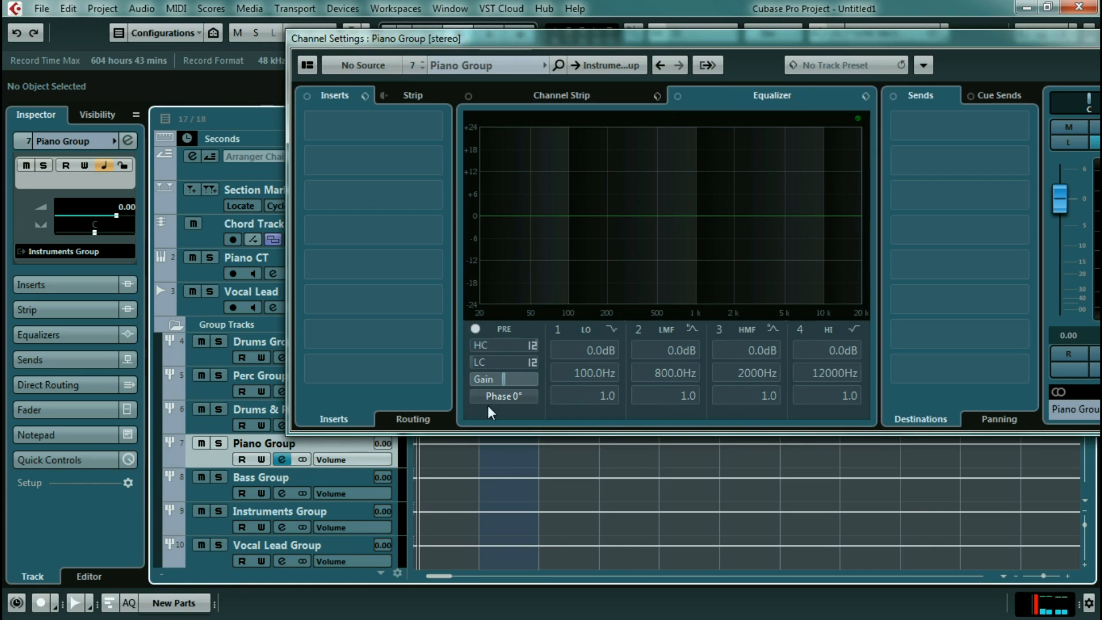
click(533, 345)
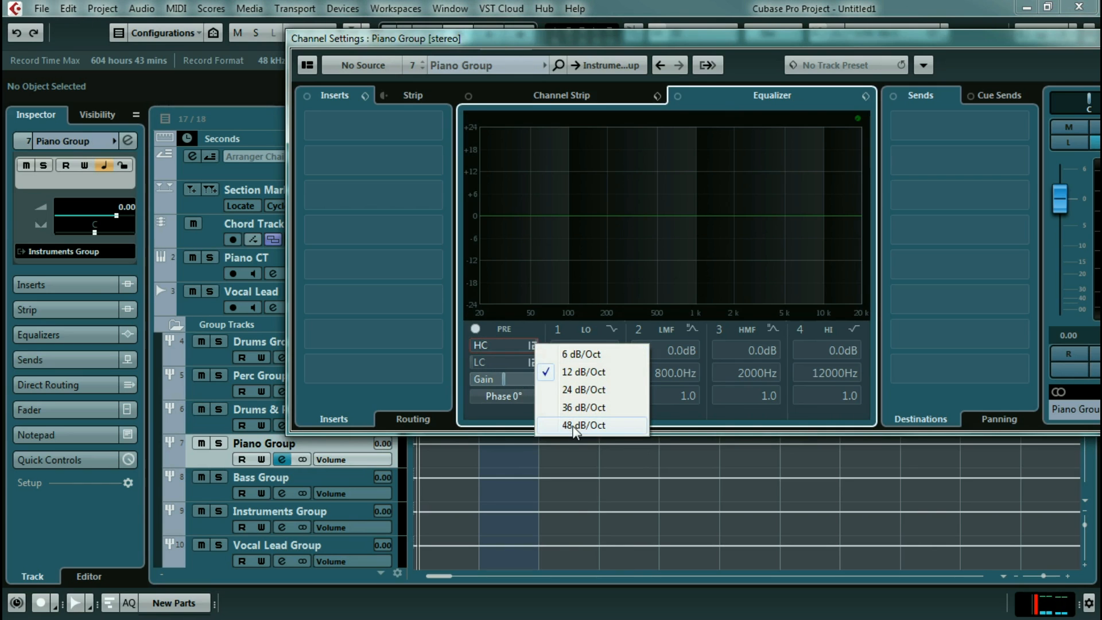
click(573, 428)
click(532, 362)
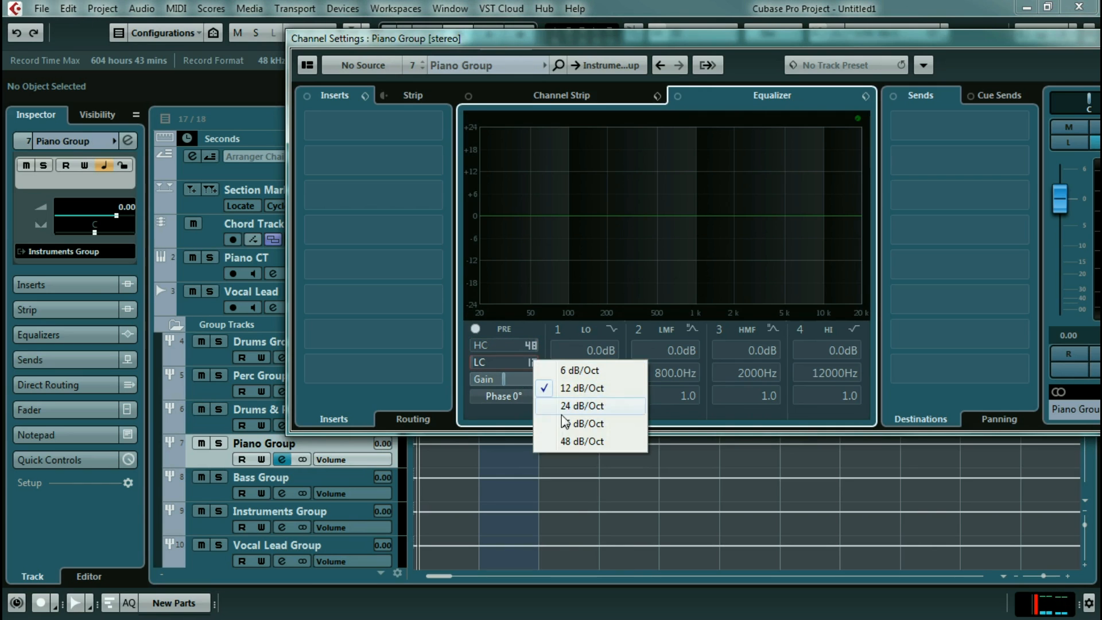
click(576, 443)
Set the high-cut and low-cut filter slopes of the Bass Group channel to 48 dB/Oct.
click(213, 484)
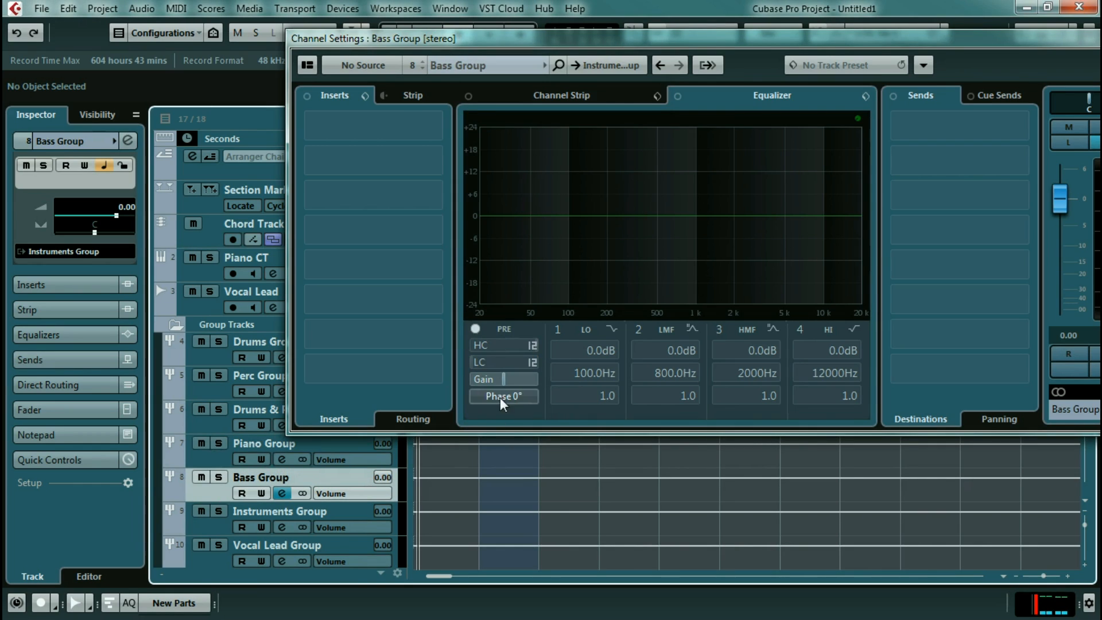
click(533, 346)
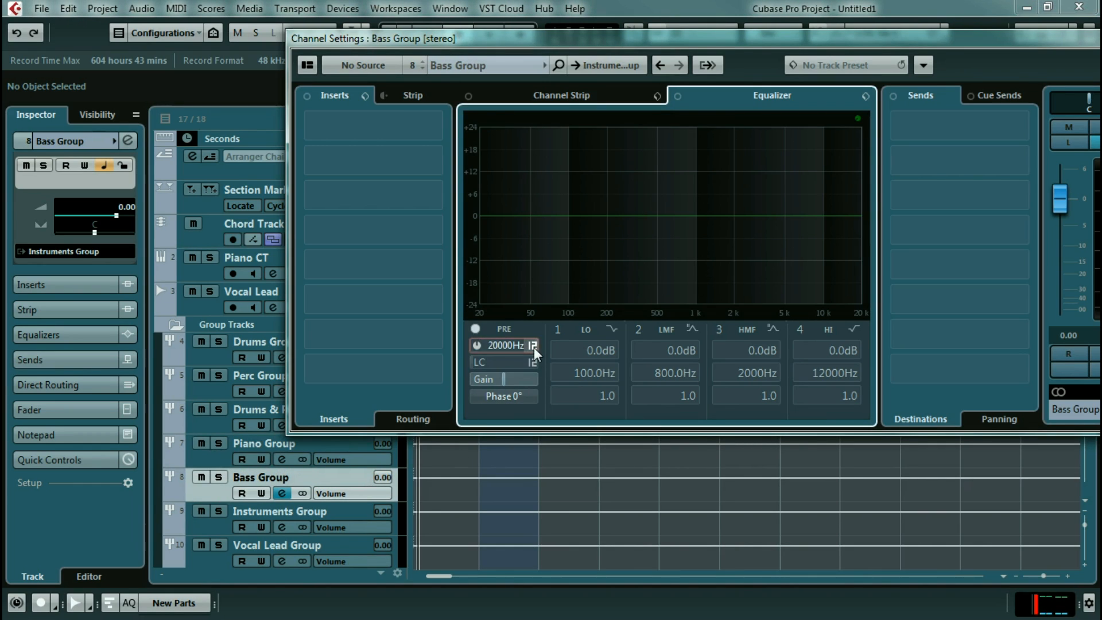
click(533, 345)
click(564, 429)
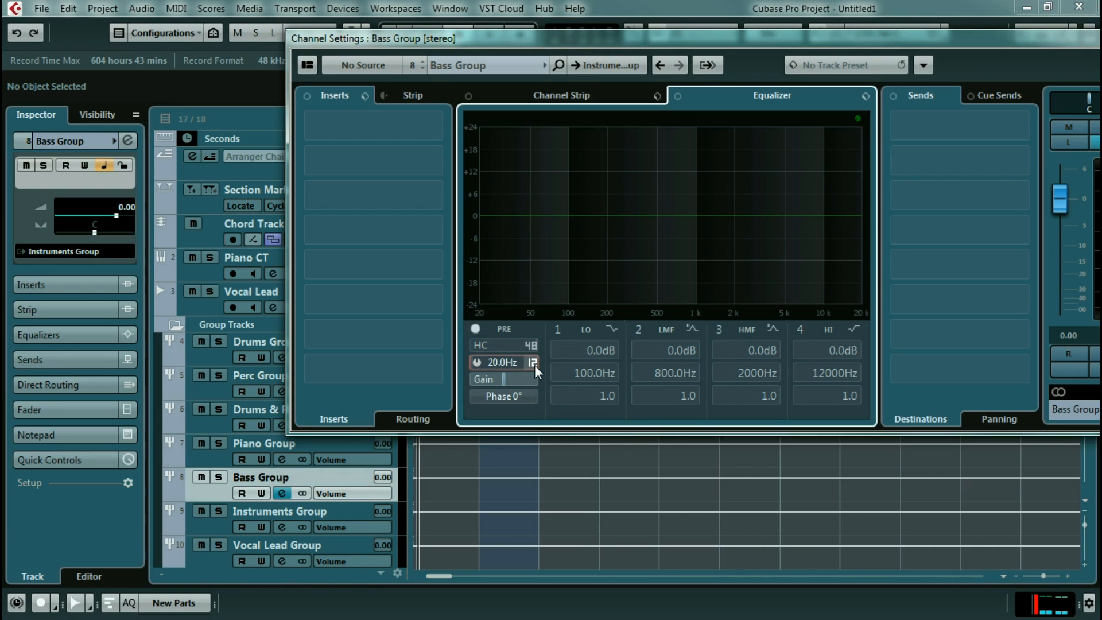
click(534, 363)
click(567, 445)
Set the high-cut and low-cut filter slopes of the Instruments Group channel to 48 dB/Oct.
click(213, 519)
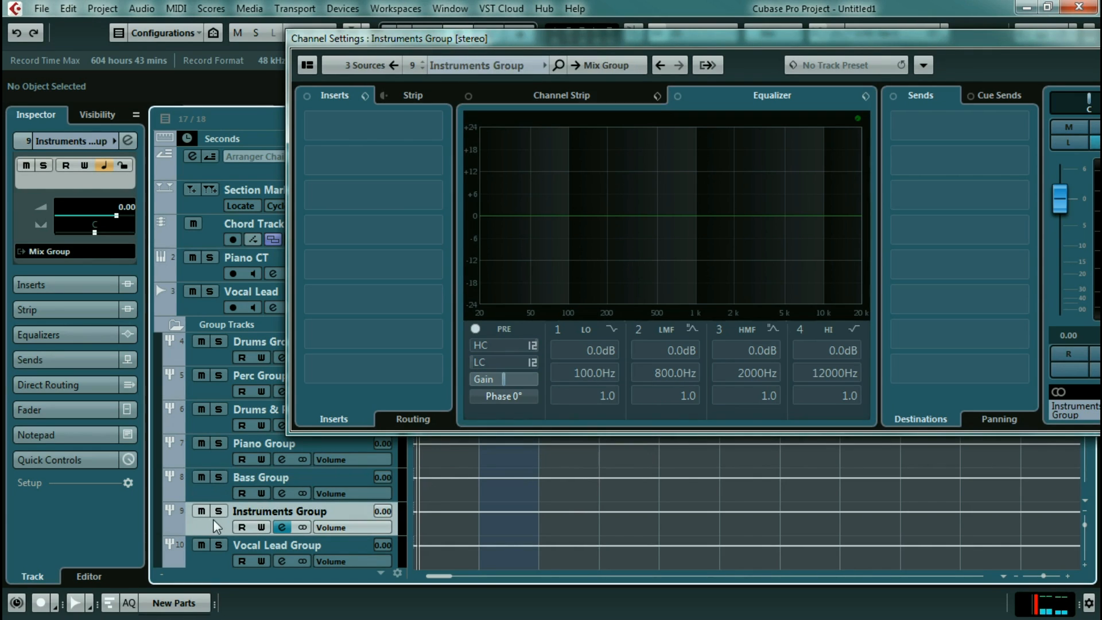
click(532, 344)
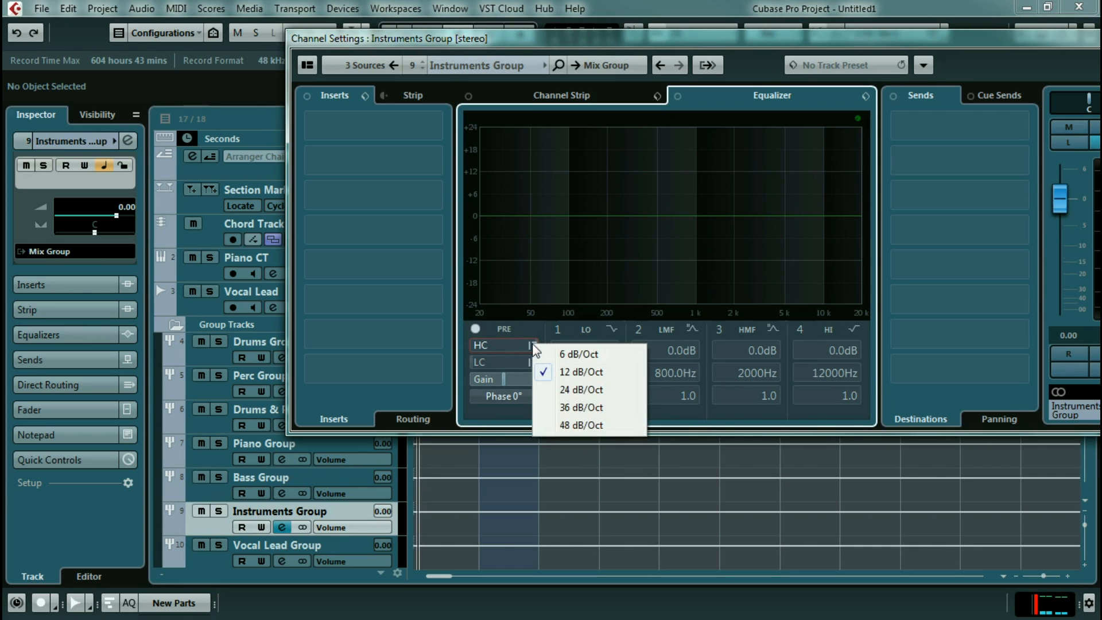
click(566, 425)
click(216, 564)
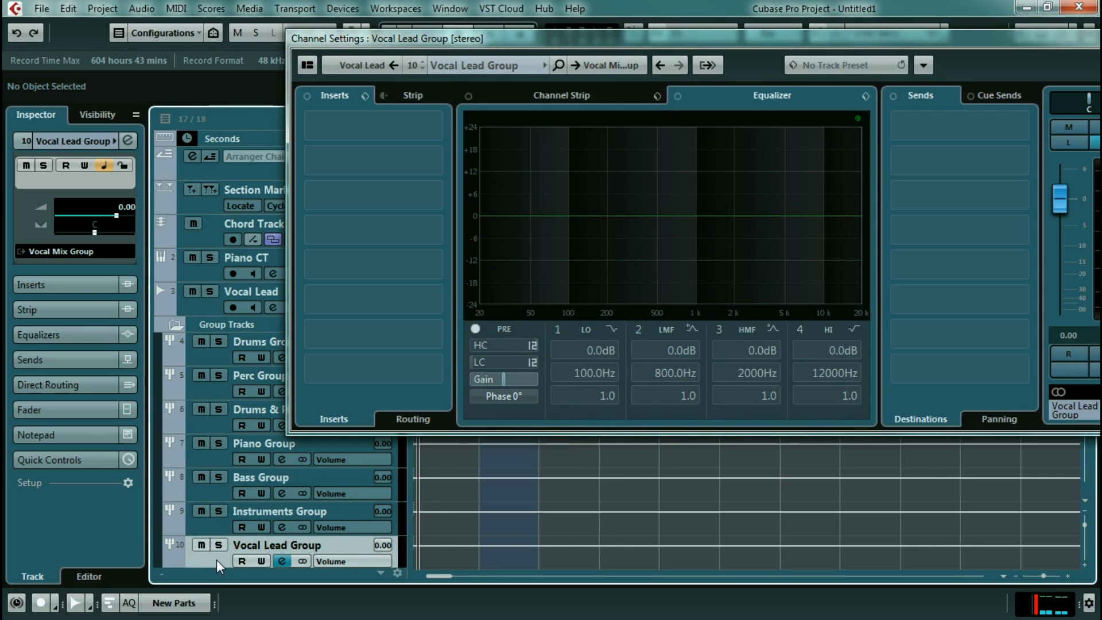
click(226, 521)
click(535, 359)
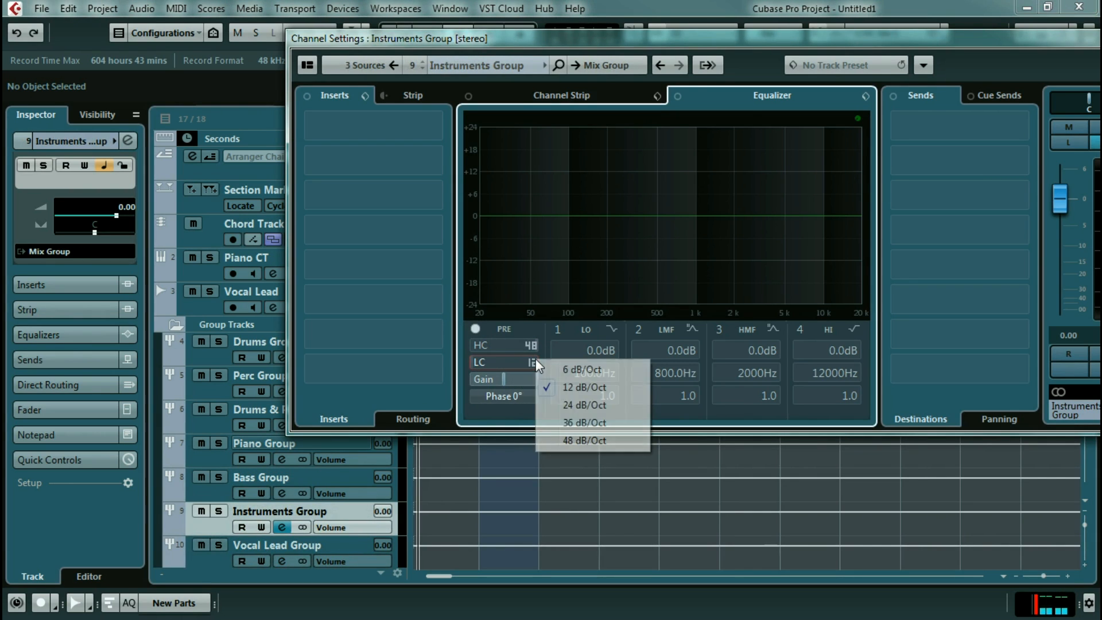
click(583, 440)
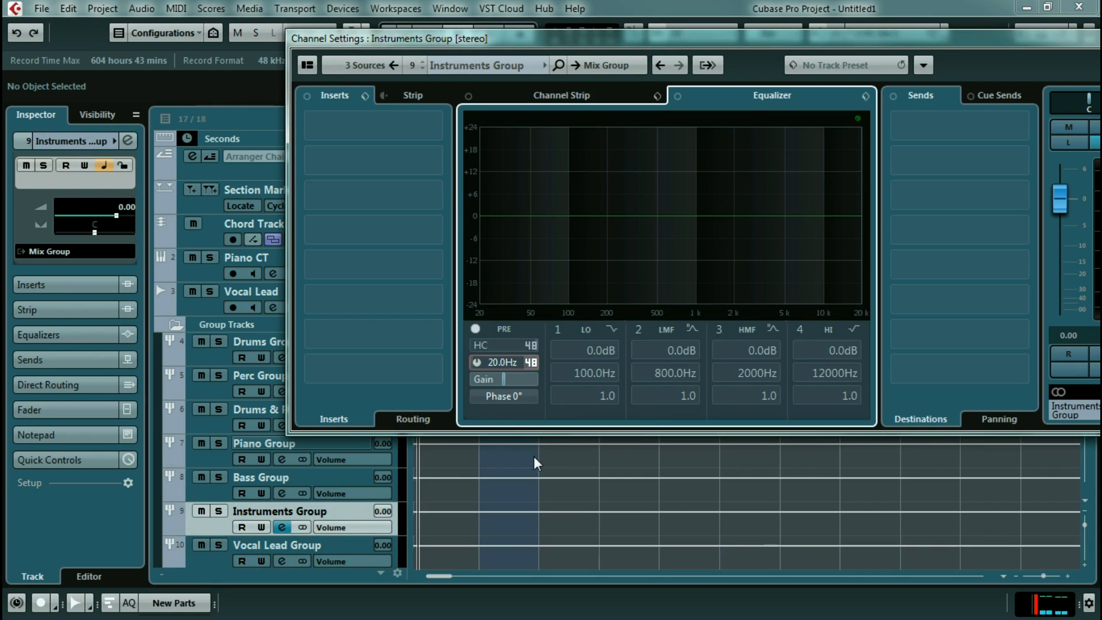
Set the high-cut and low-cut filter slopes of the Vocal Lead Group channel to 48 dB/Oct.
click(211, 552)
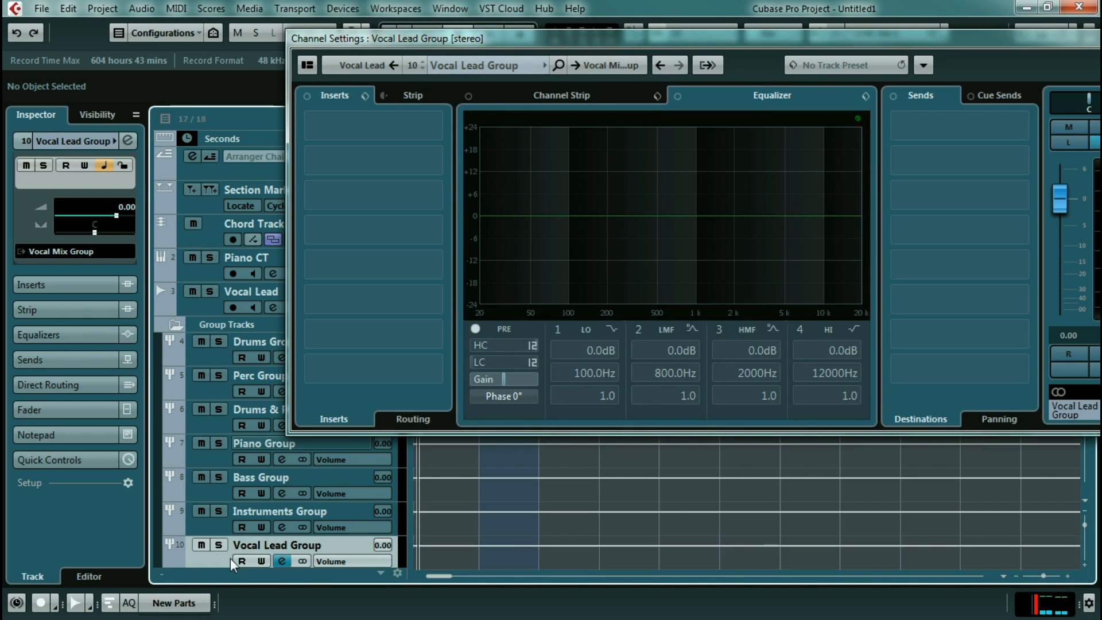
click(532, 344)
click(571, 426)
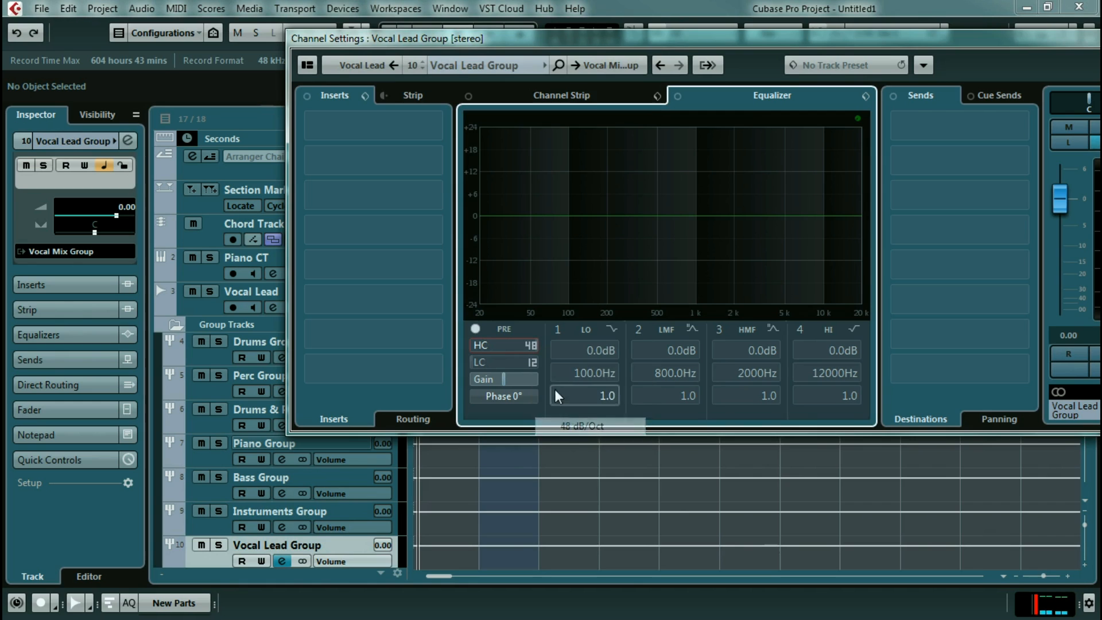
click(533, 361)
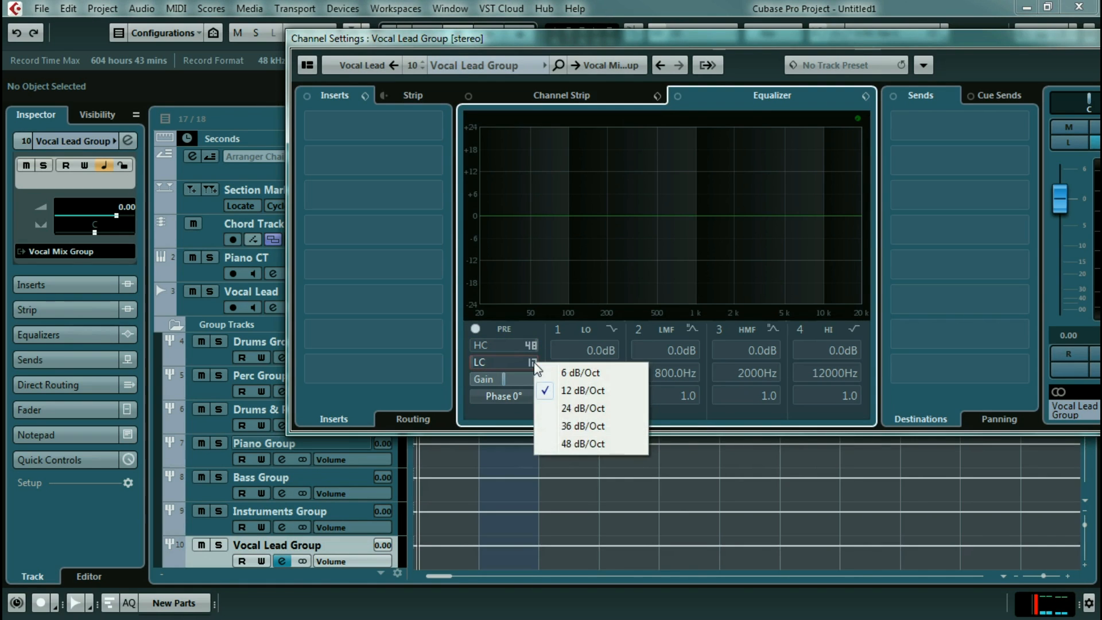
click(562, 446)
Set the high-cut and low-cut filter slopes of the Vocal Harm Group channel to 48 dB/Oct.
scroll(291, 449, down, 4)
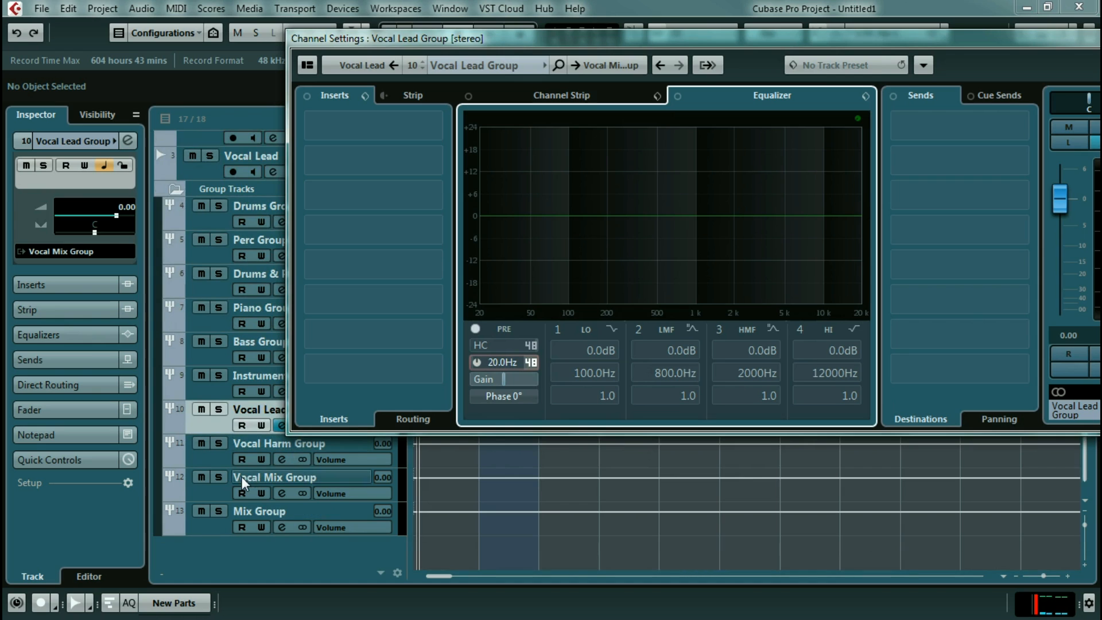
click(216, 463)
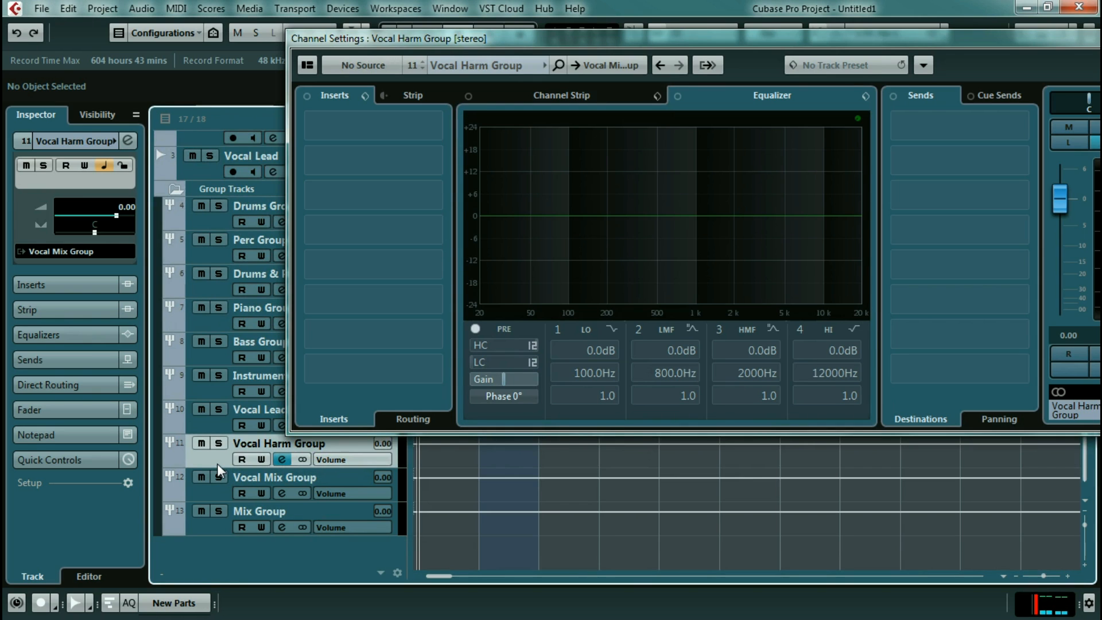
click(532, 345)
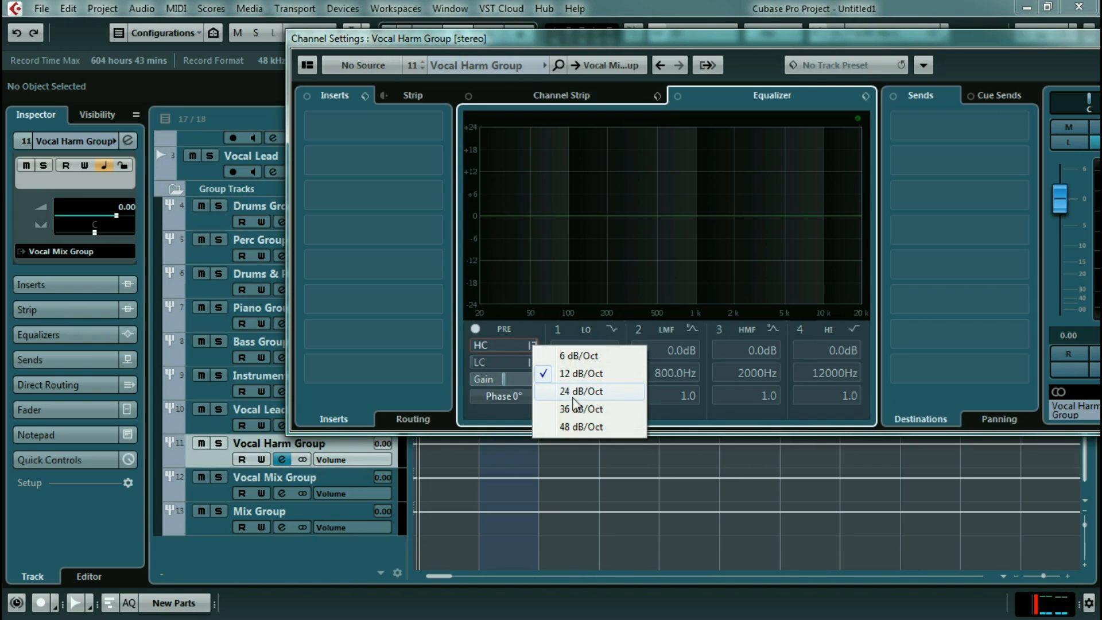
click(579, 427)
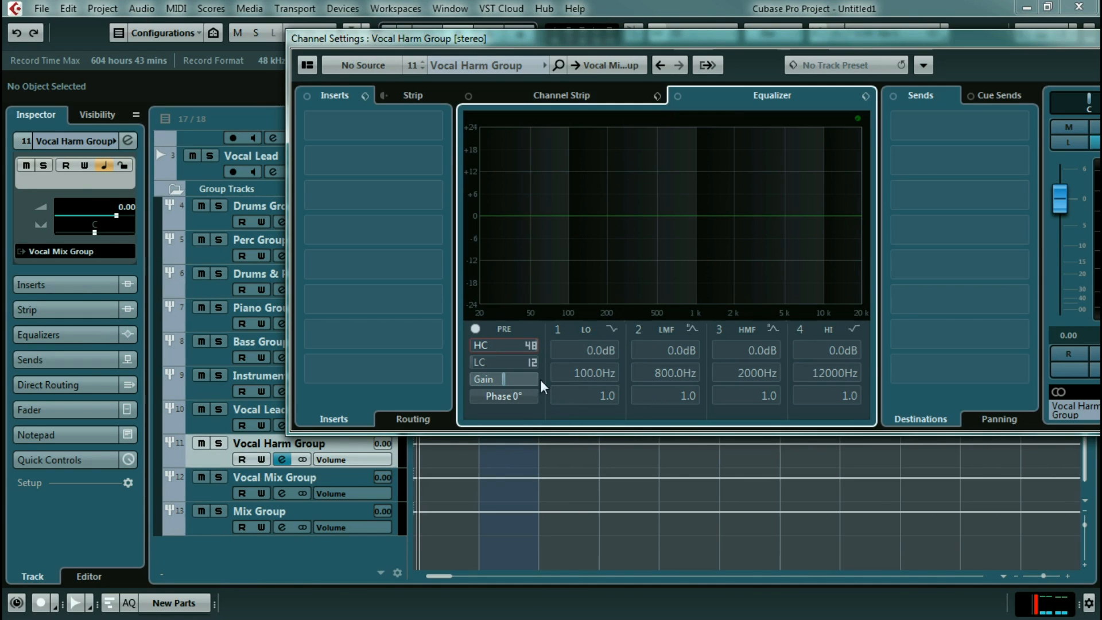
click(533, 363)
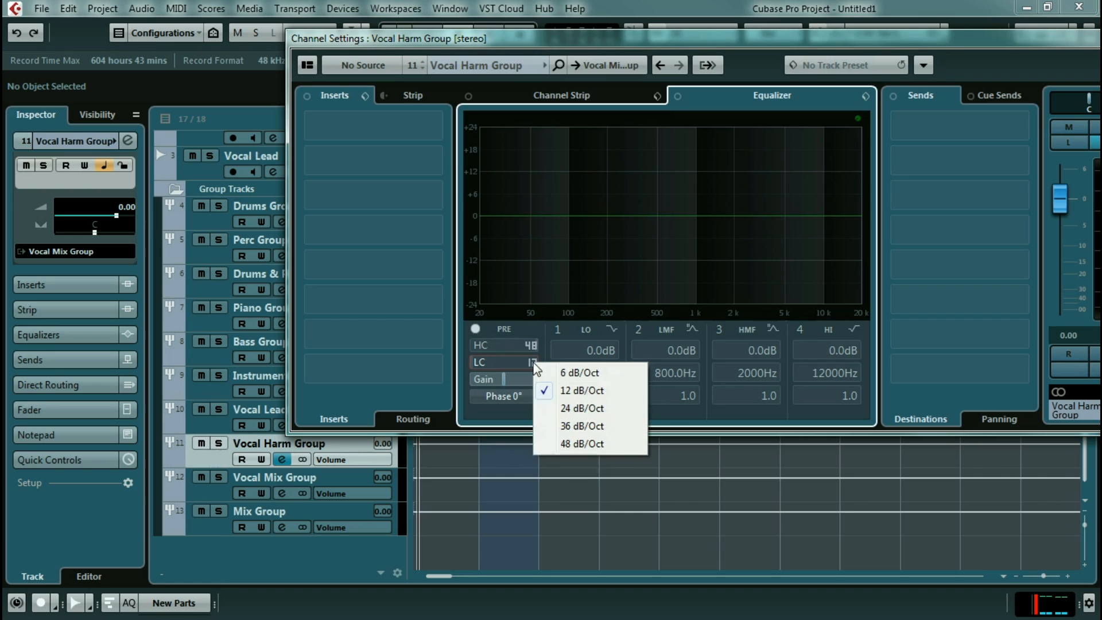
click(574, 445)
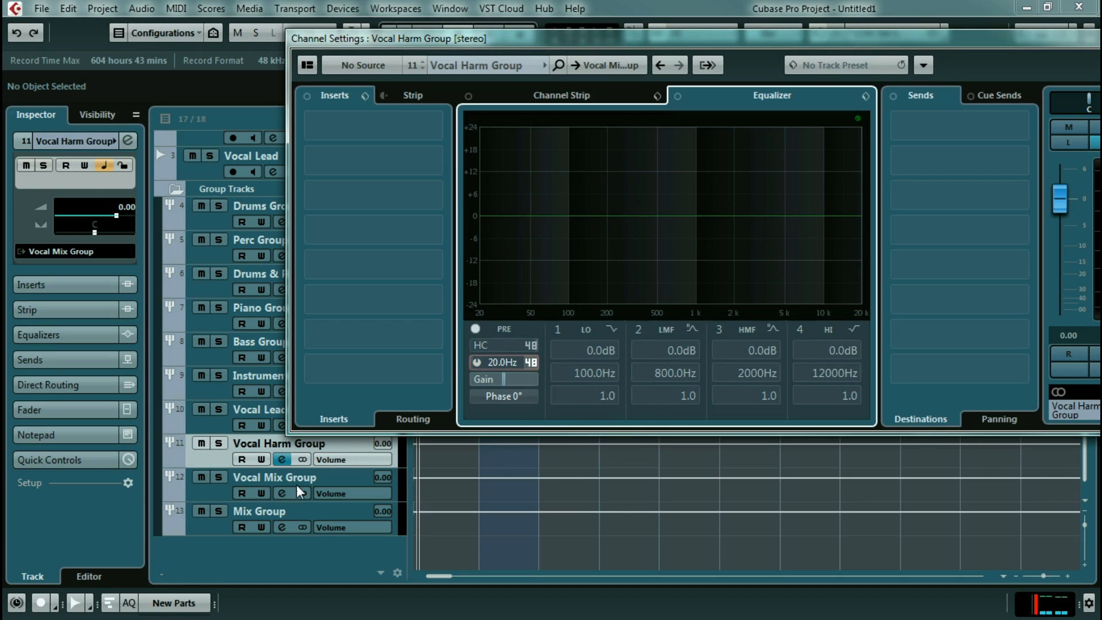
Set the high-cut and low-cut filter slopes of the Vocal Mix Group channel to 48 dB/Oct.
click(221, 498)
click(533, 345)
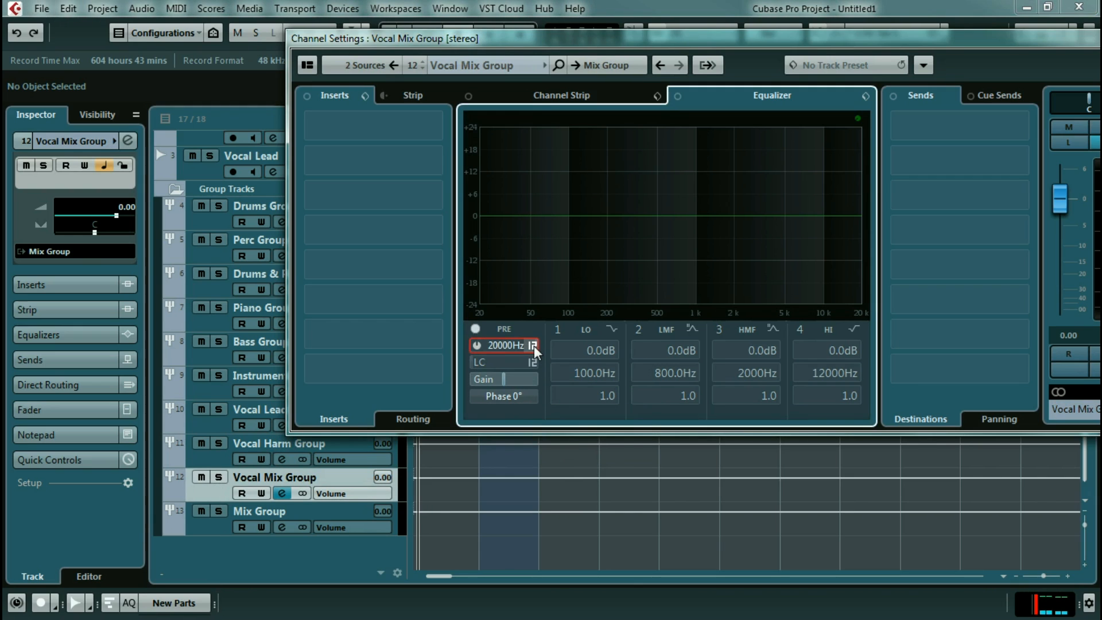
click(575, 435)
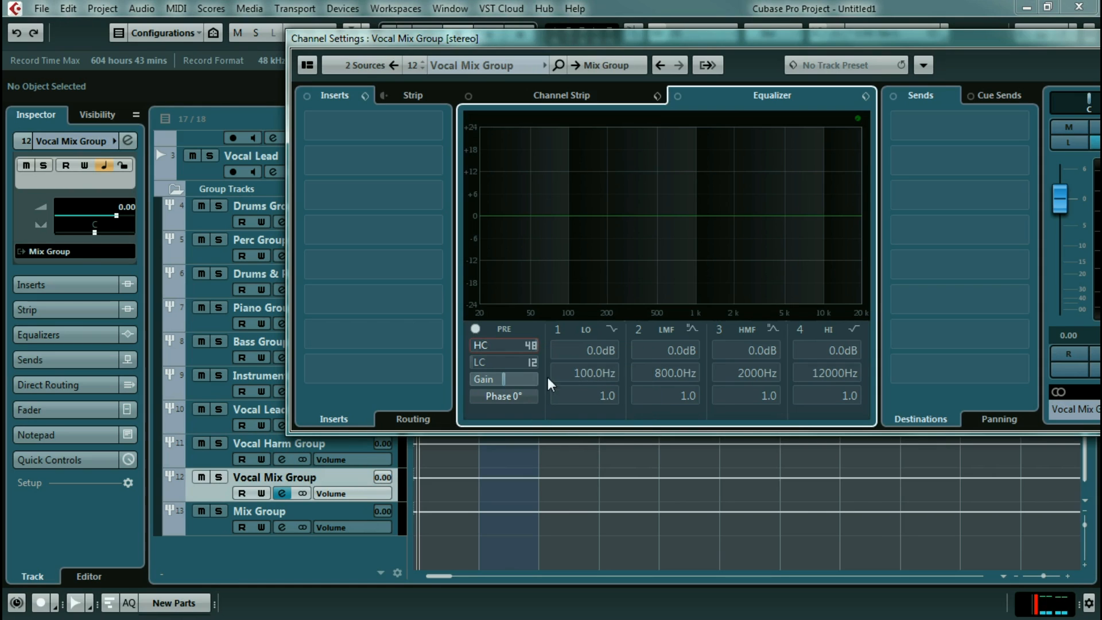
click(531, 363)
click(580, 442)
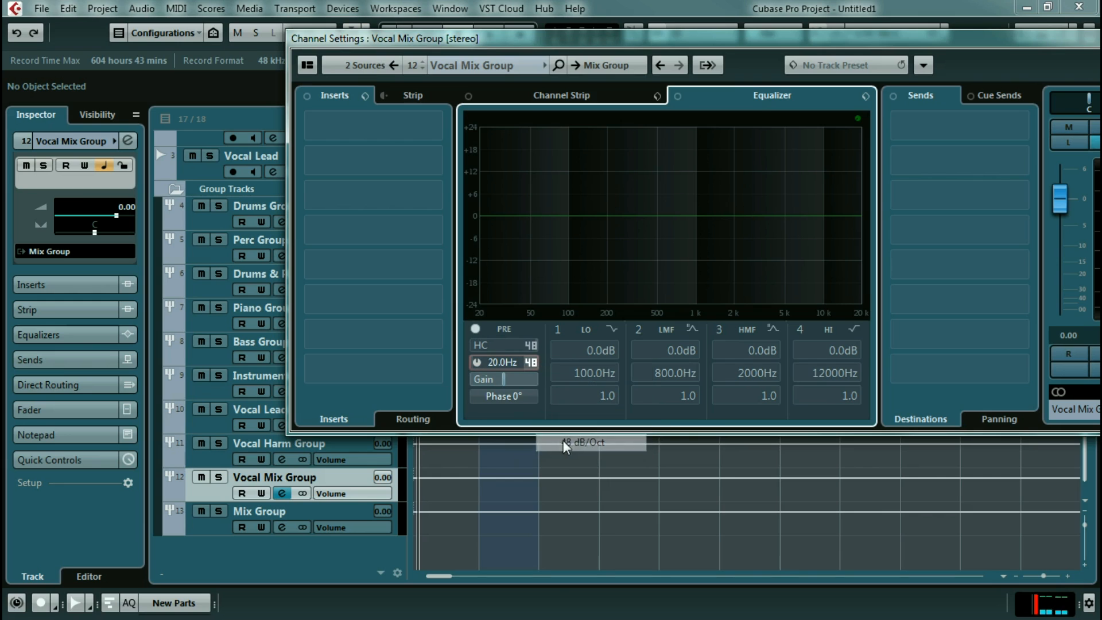
Set the Mix Group channel's high-cut and low-cut filter slopes to 48 dB/Oct and close its channel settings.
click(214, 531)
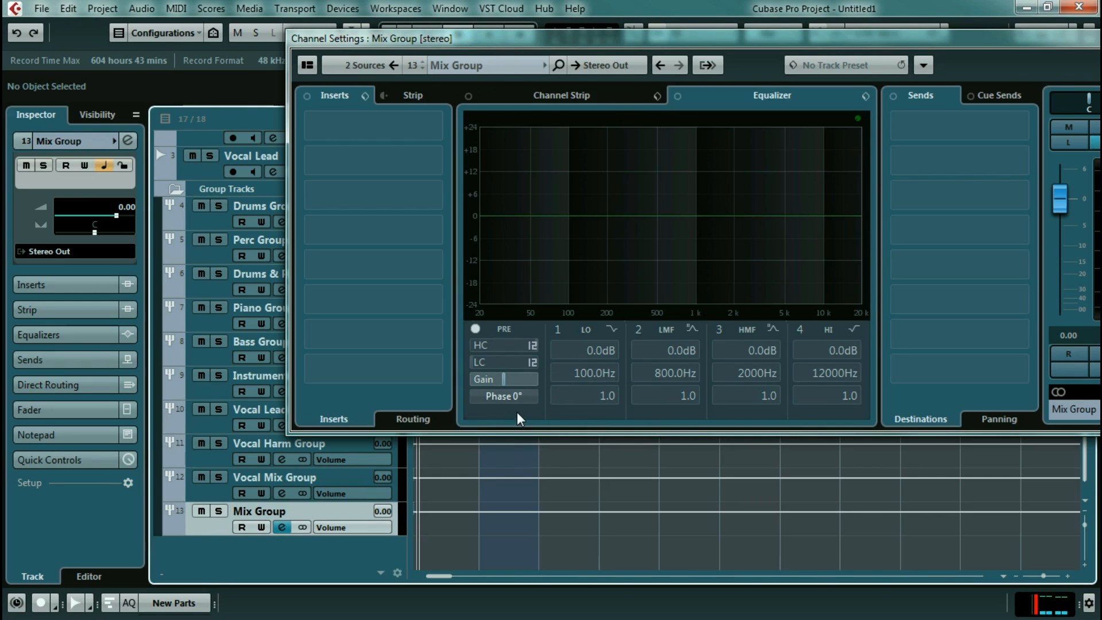
click(532, 348)
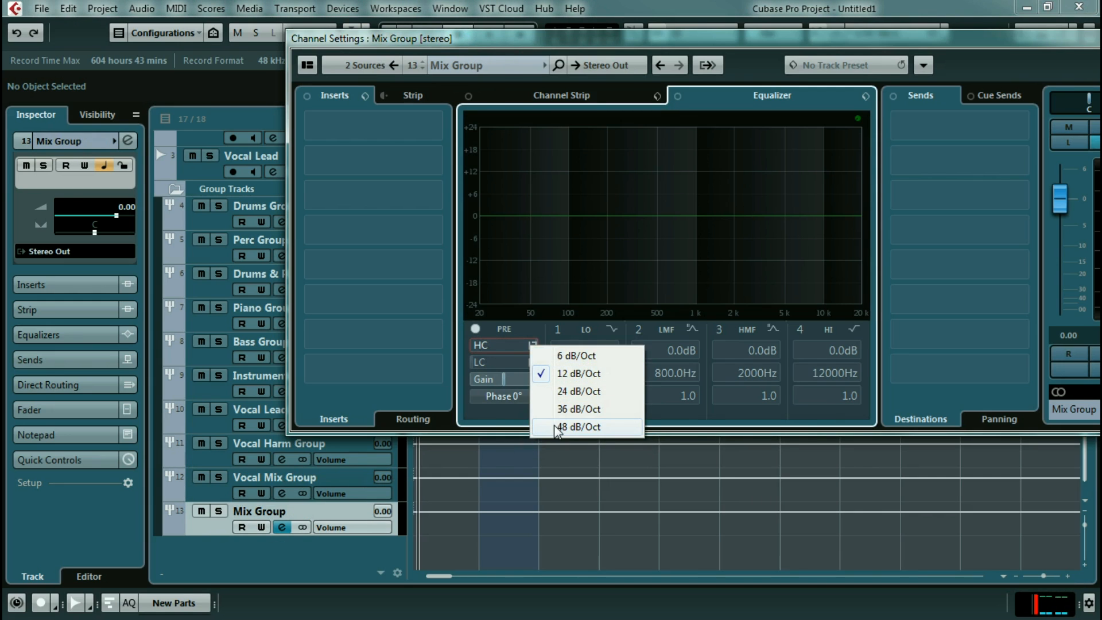
click(568, 427)
click(535, 363)
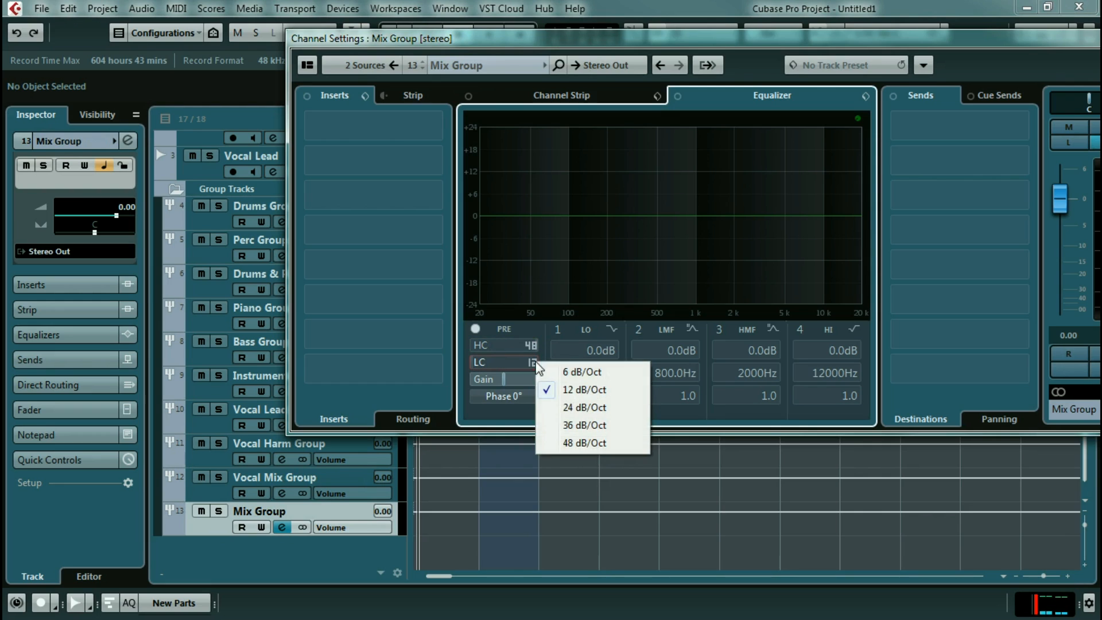
click(566, 443)
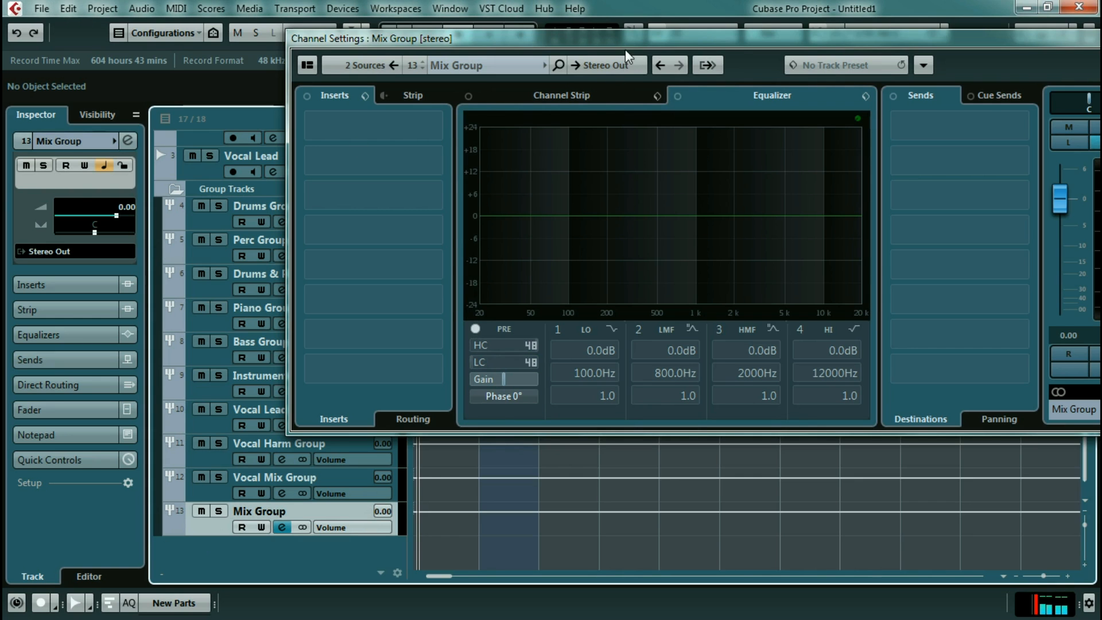
drag(625, 49, 342, 129)
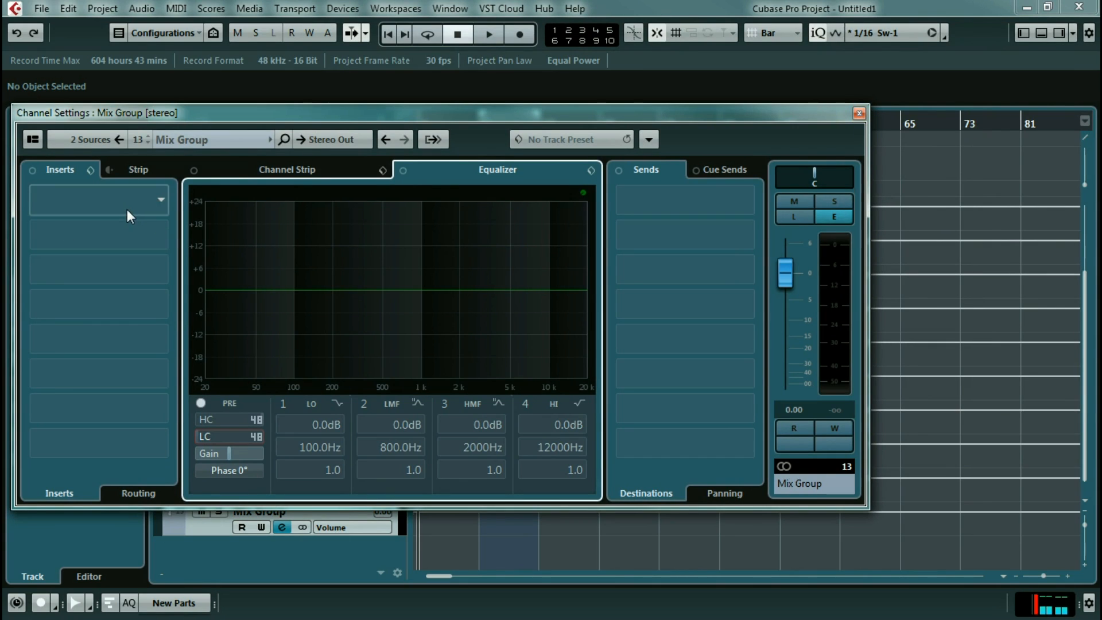
click(859, 114)
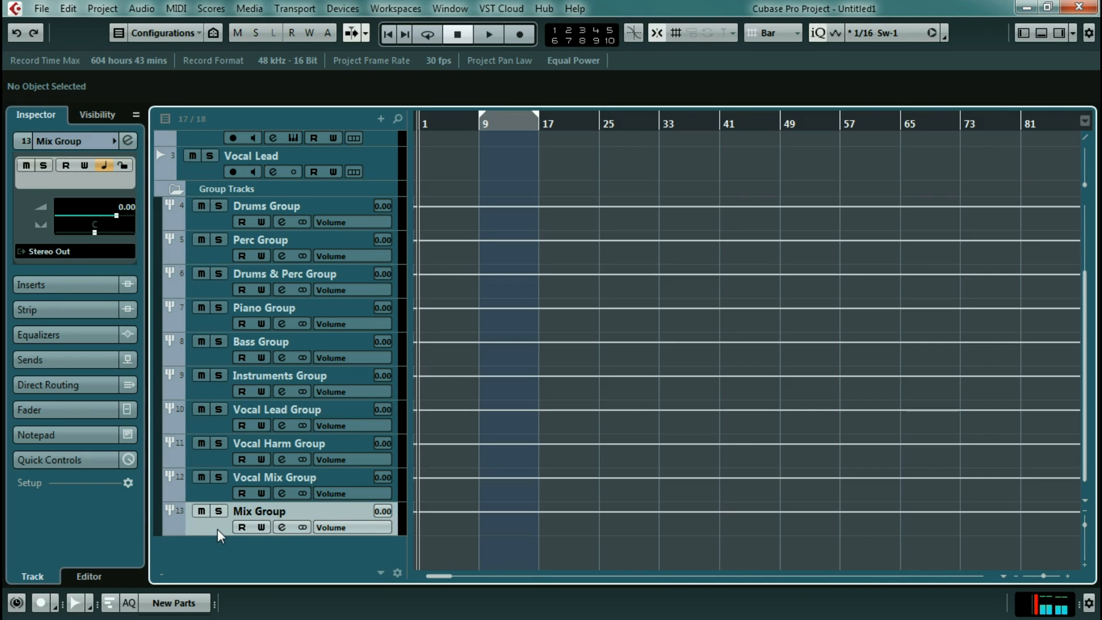
Move the Bass Group track above the Drums Group track, making it the first track in the Group Tracks folder.
scroll(217, 529, up, 4)
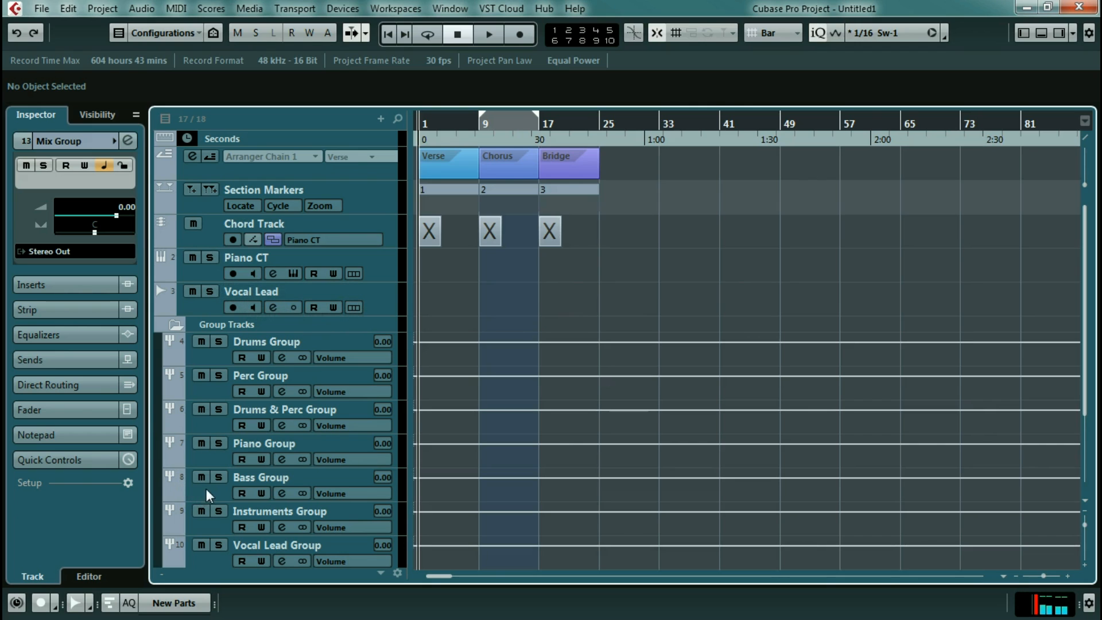
drag(212, 491, 224, 353)
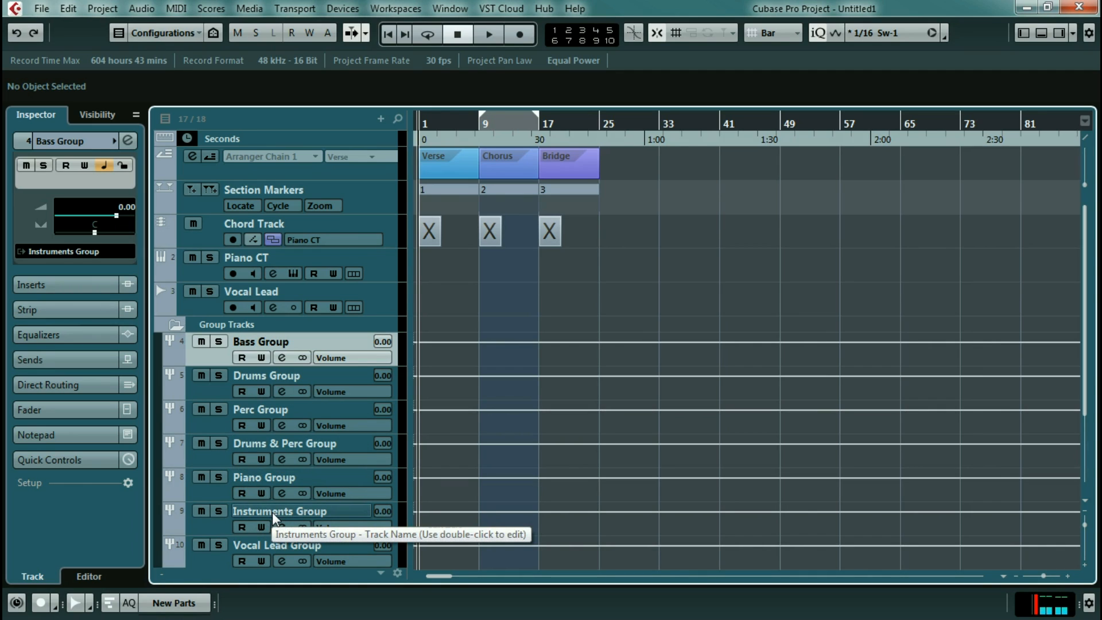
scroll(267, 470, down, 4)
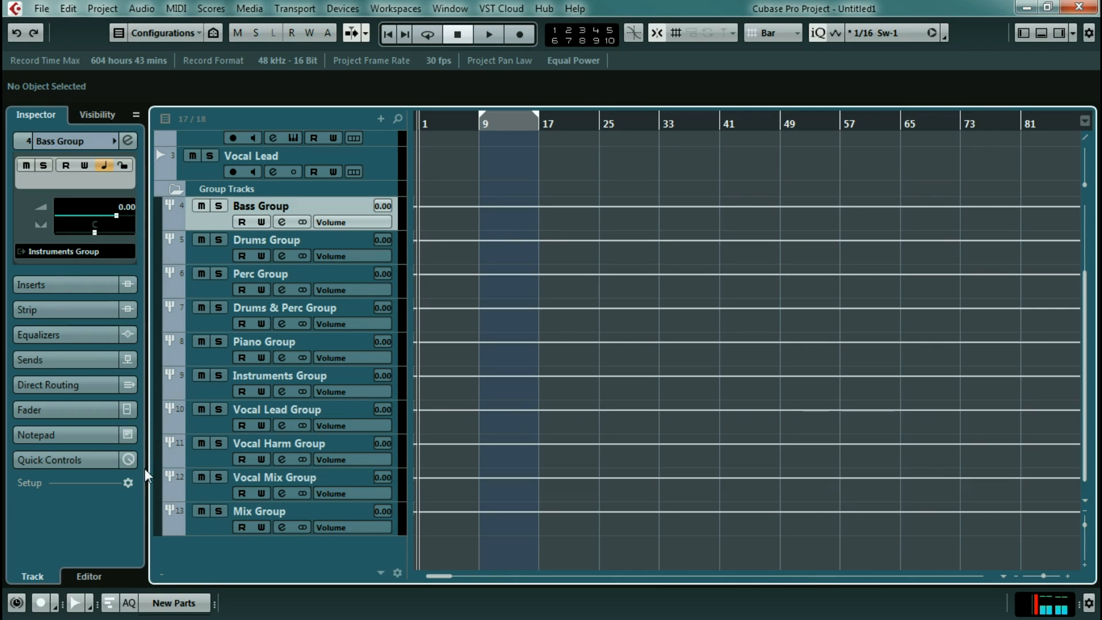
click(222, 528)
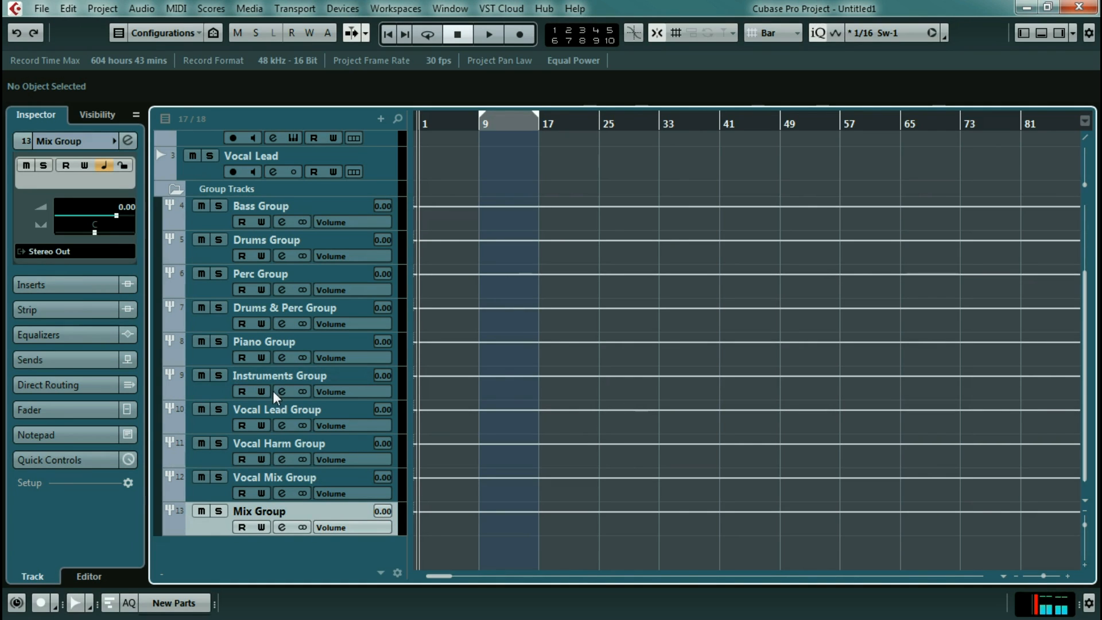
scroll(271, 390, up, 3)
scroll(271, 391, up, 2)
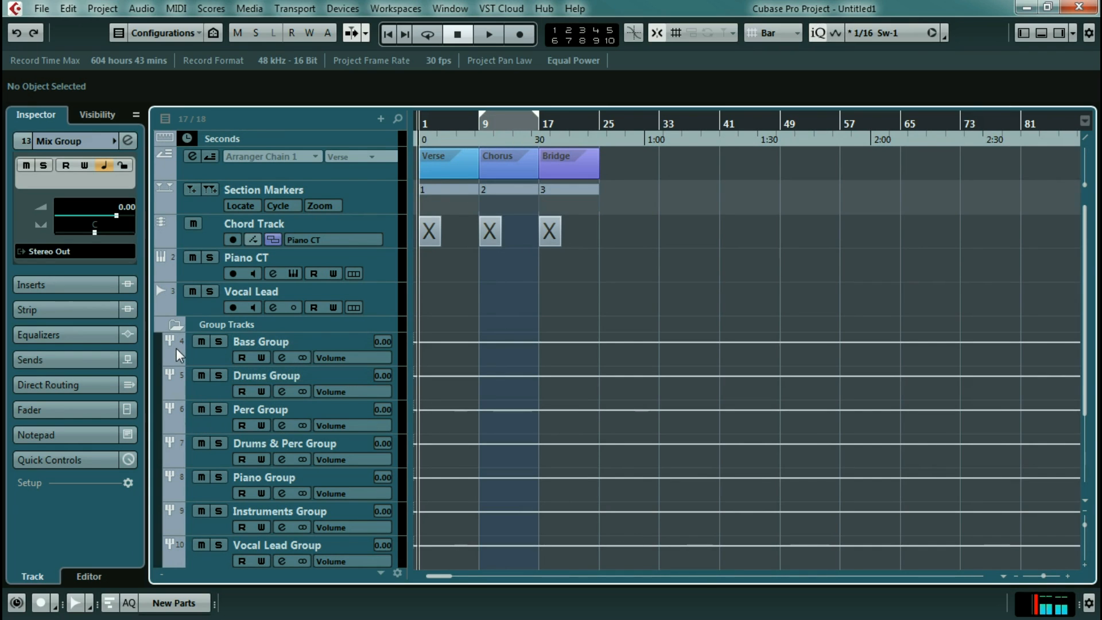
Color the Bass Group track violet-blue.
click(207, 353)
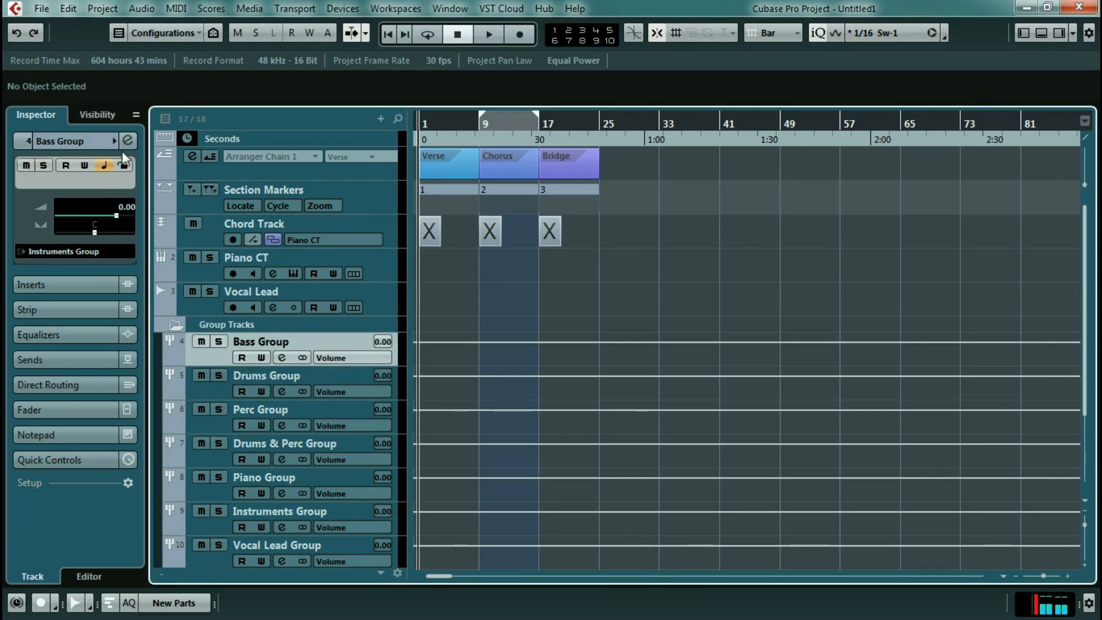
click(113, 139)
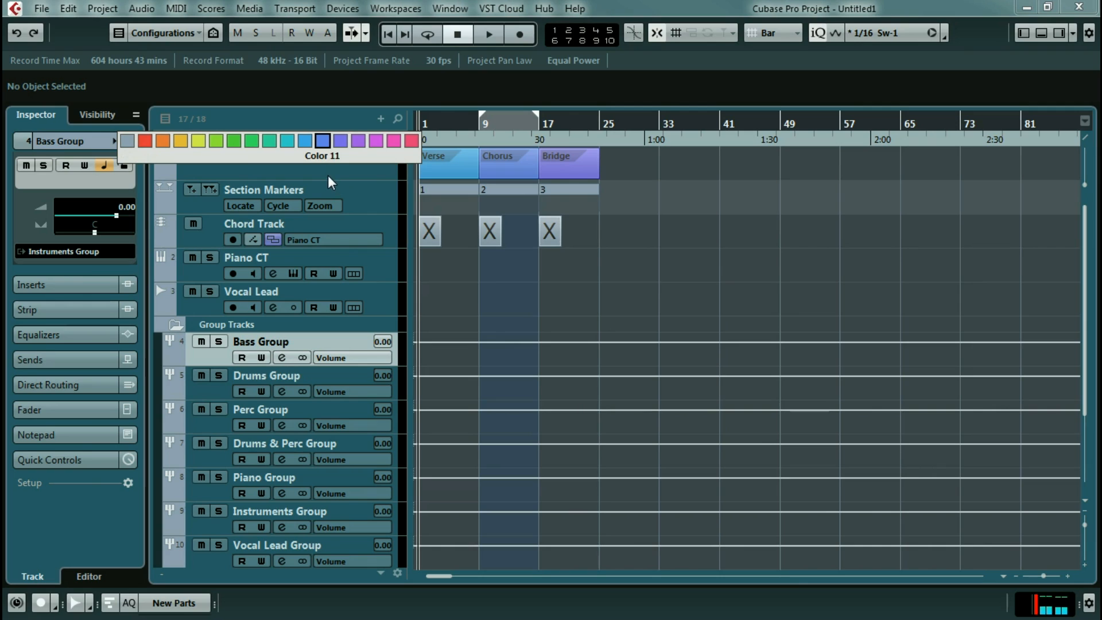
click(342, 145)
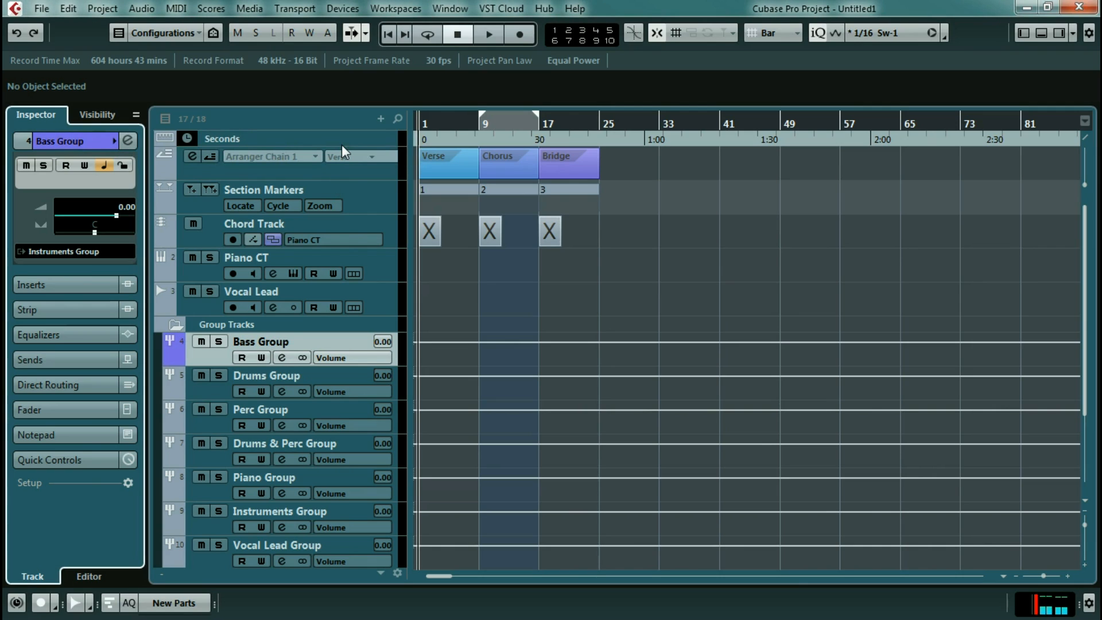
Color the Drums Group, Perc Group and Drums & Perc Group tracks the same teal green.
click(194, 390)
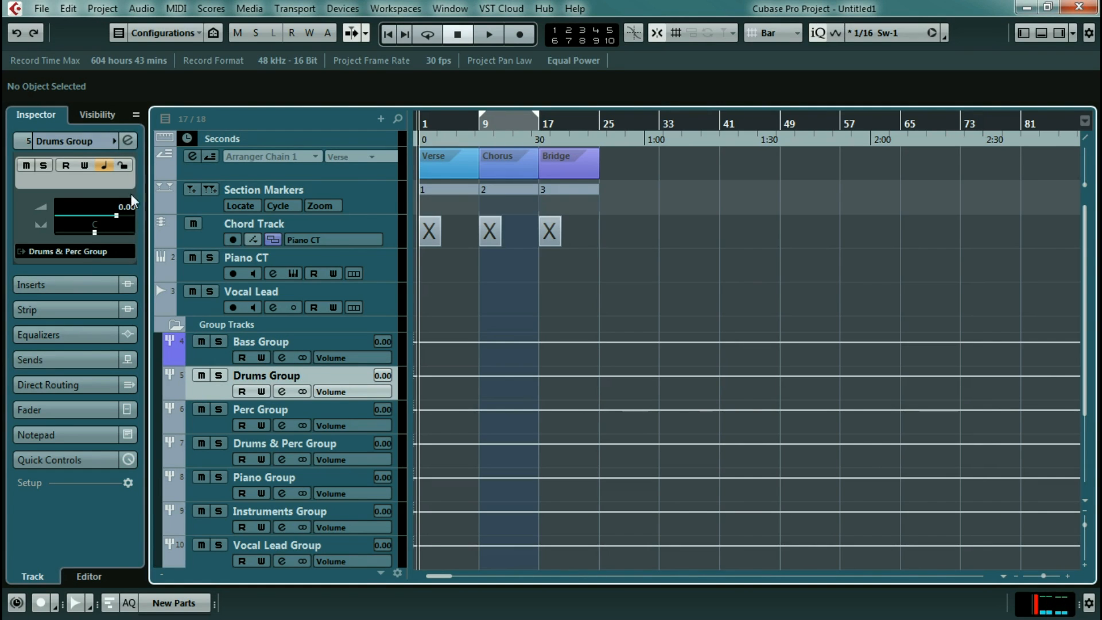
click(115, 140)
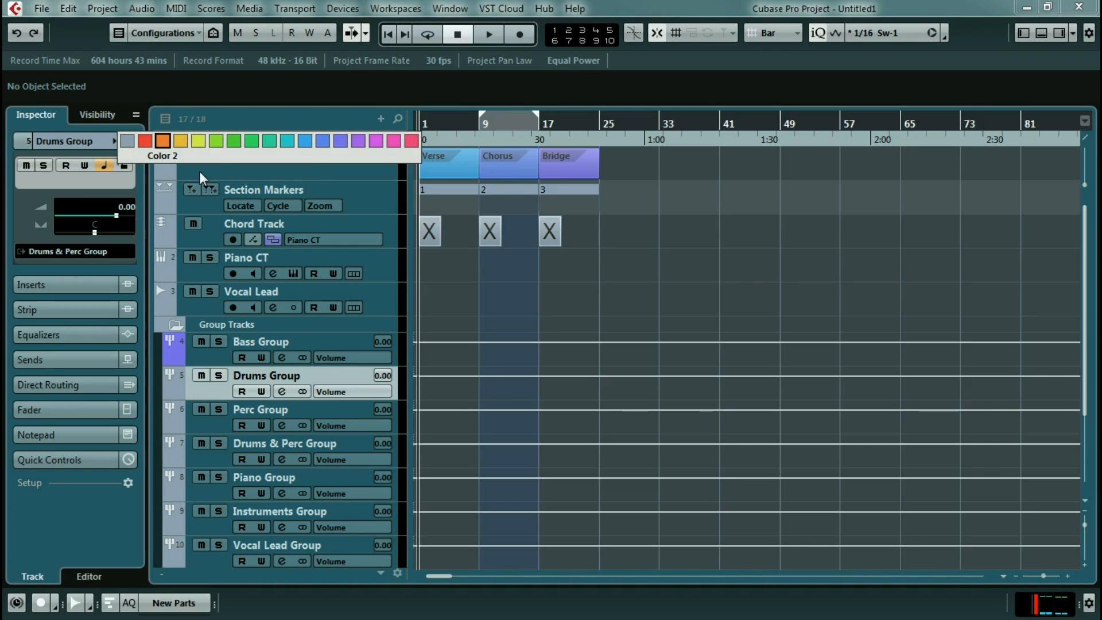
click(269, 141)
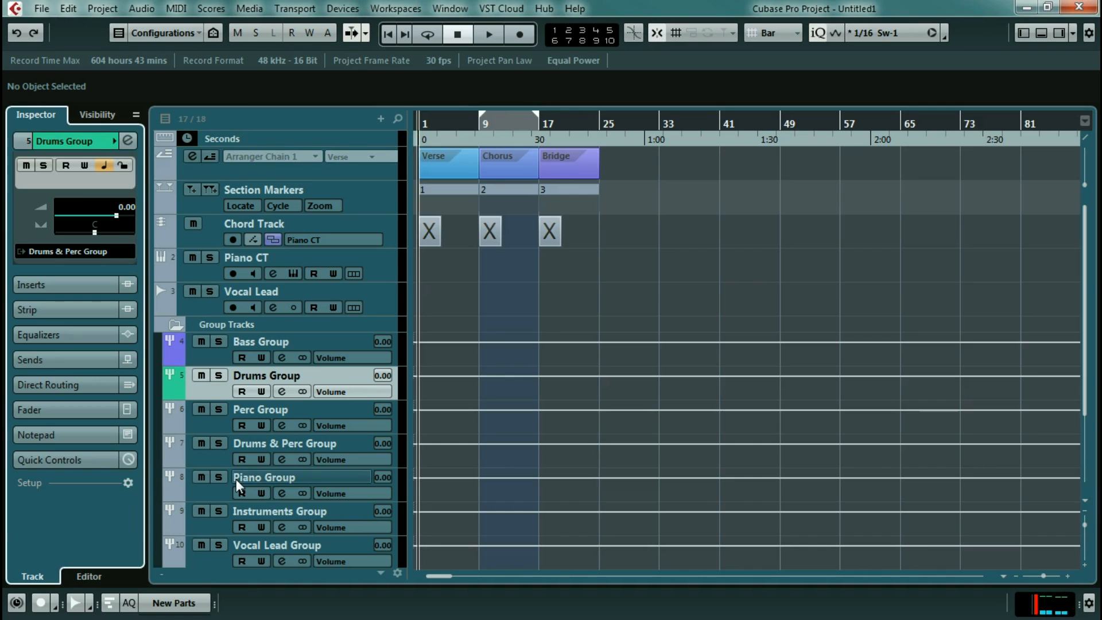
click(188, 425)
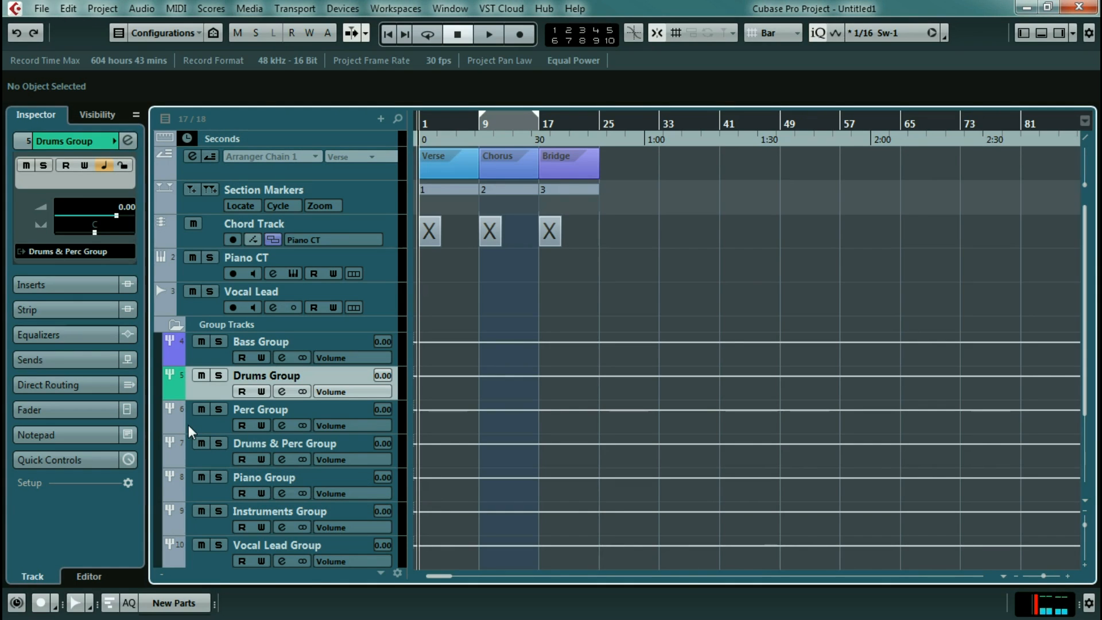
click(190, 423)
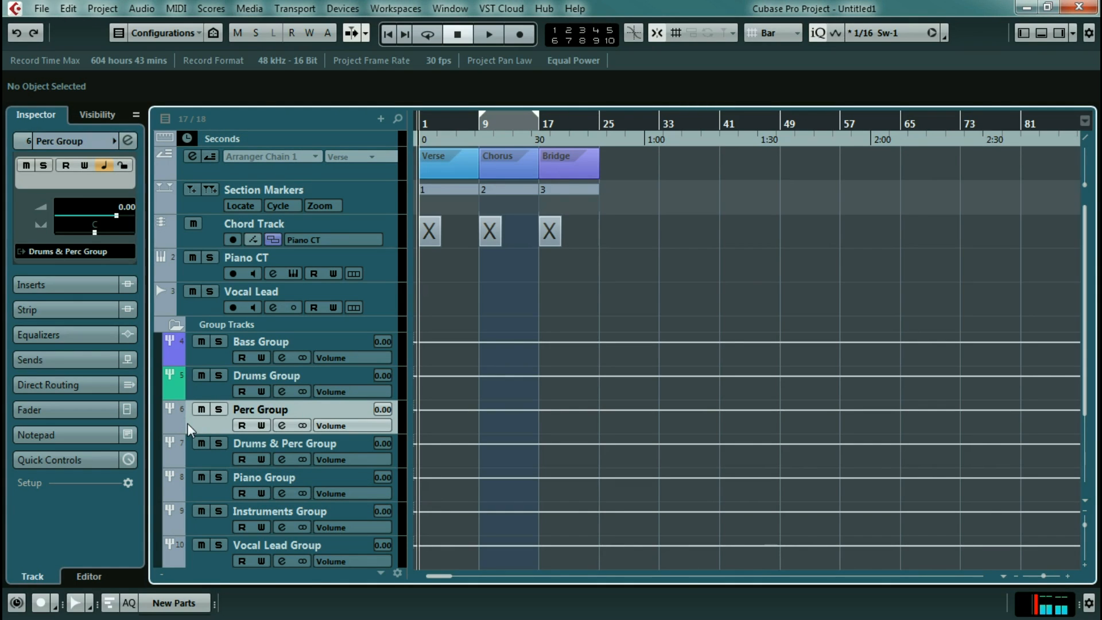
click(112, 141)
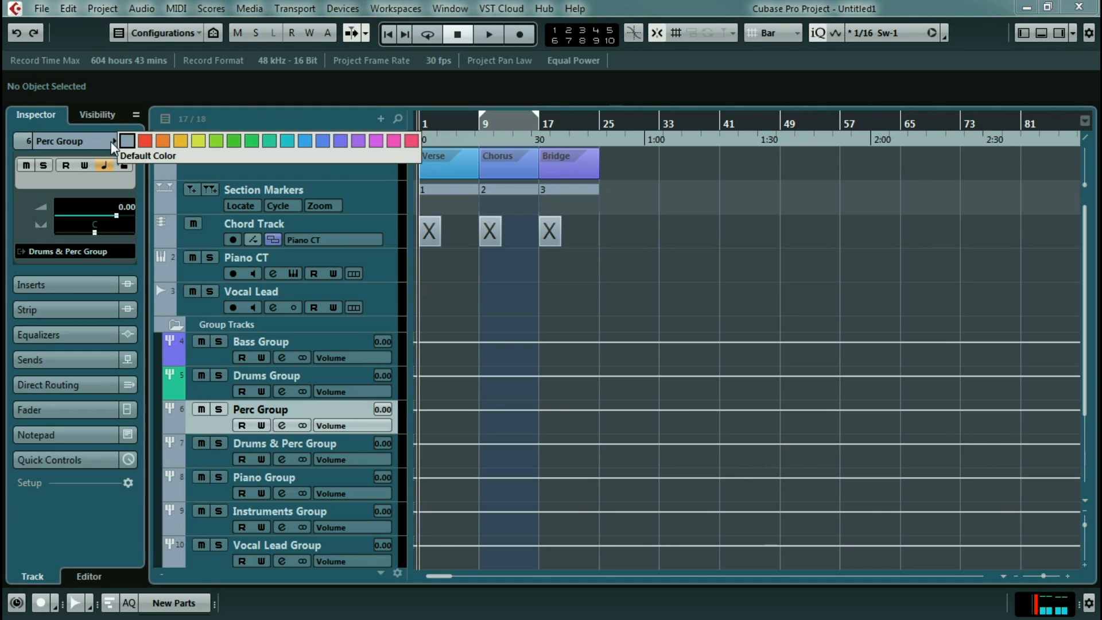
click(251, 140)
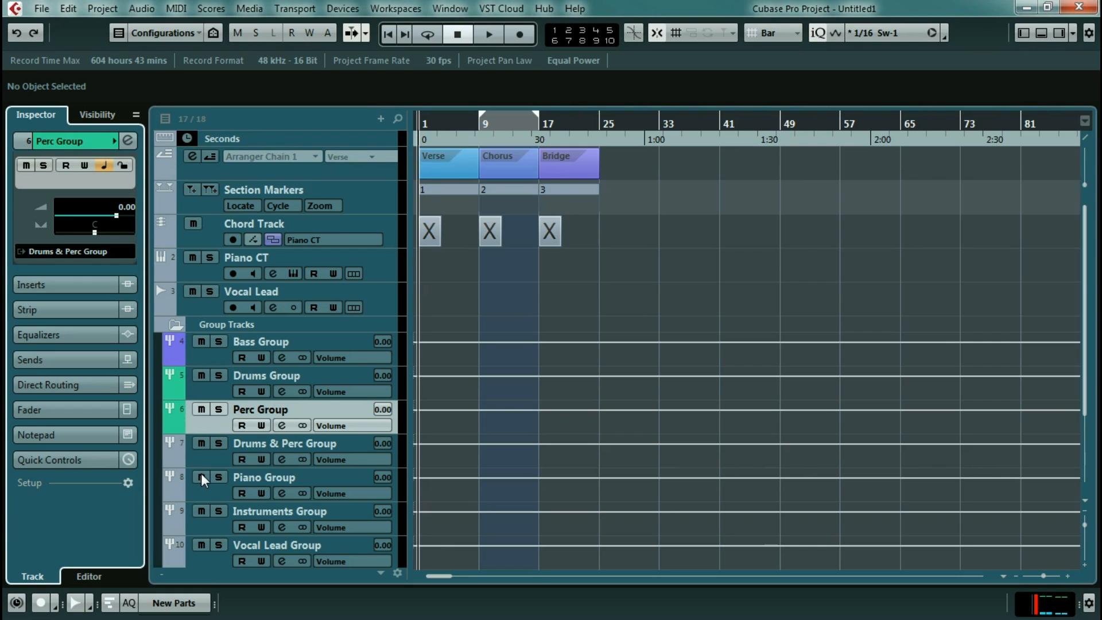
click(191, 459)
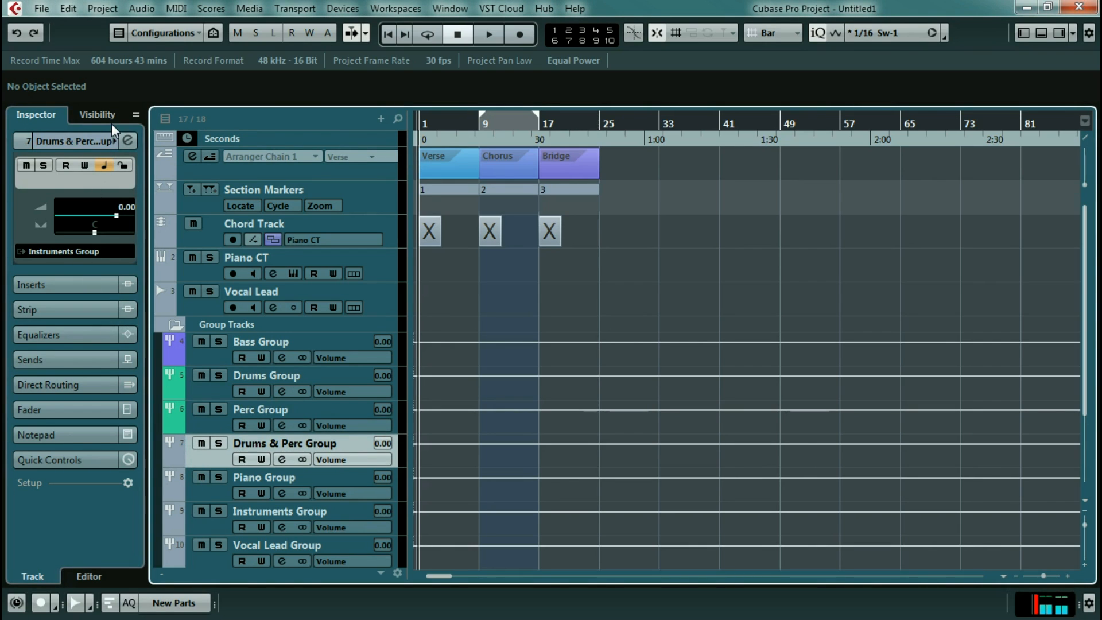
click(113, 142)
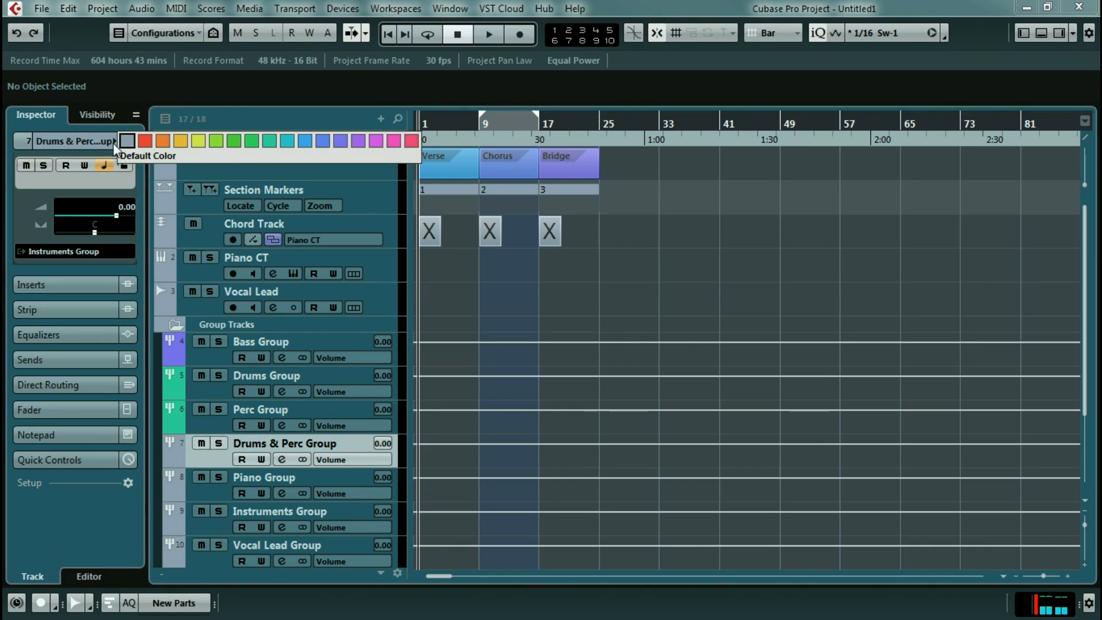
click(268, 142)
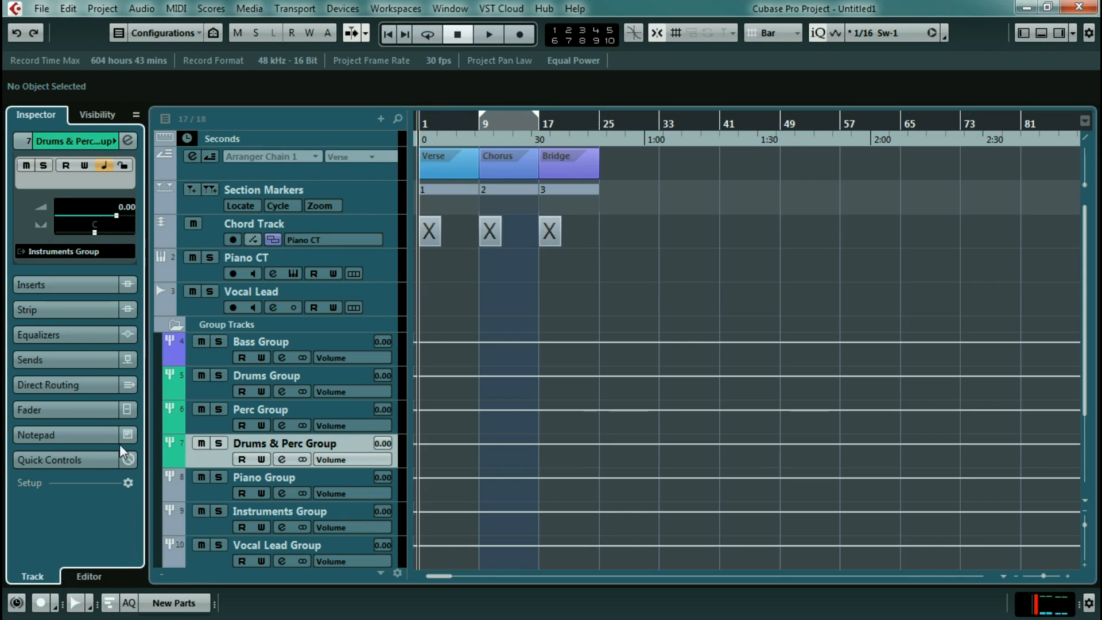
Color the Piano Group track lime green and the Instruments Group track amber yellow.
click(202, 496)
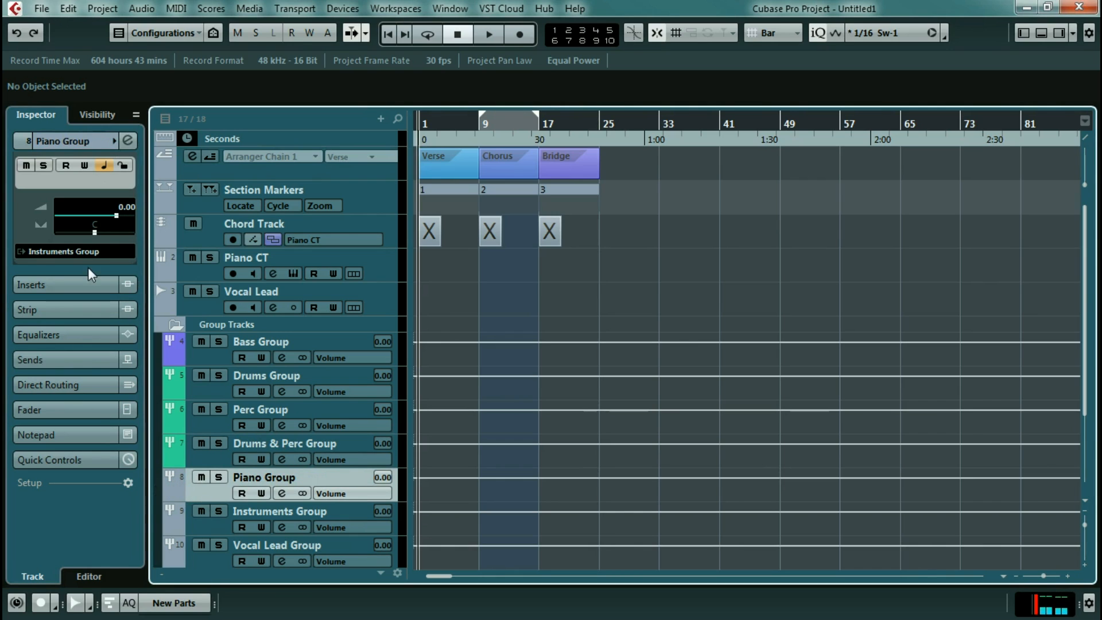
click(113, 142)
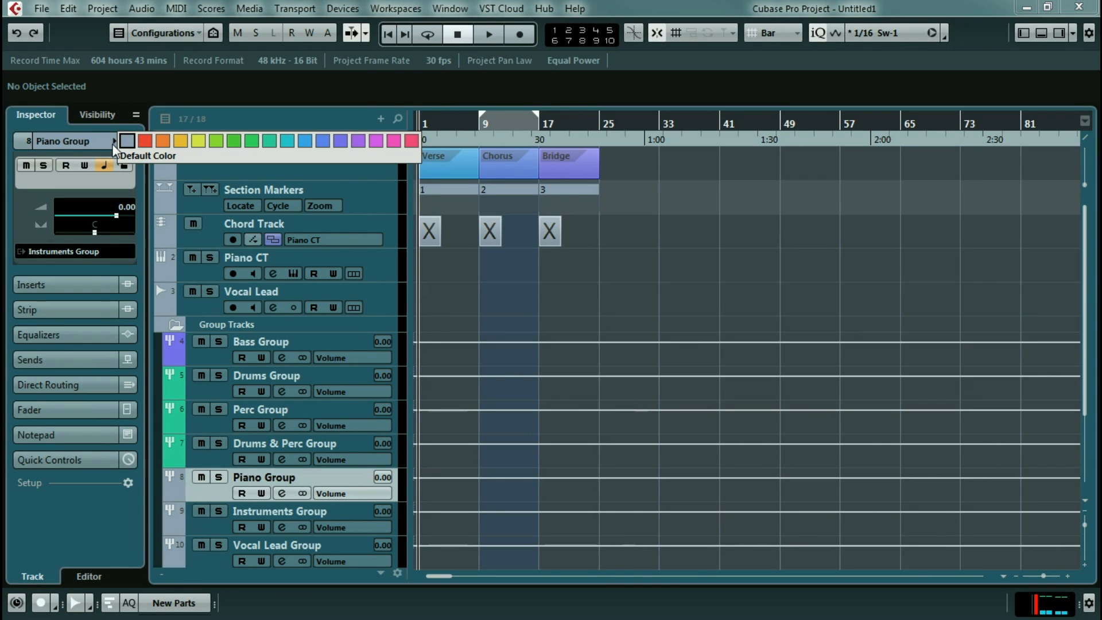
click(218, 141)
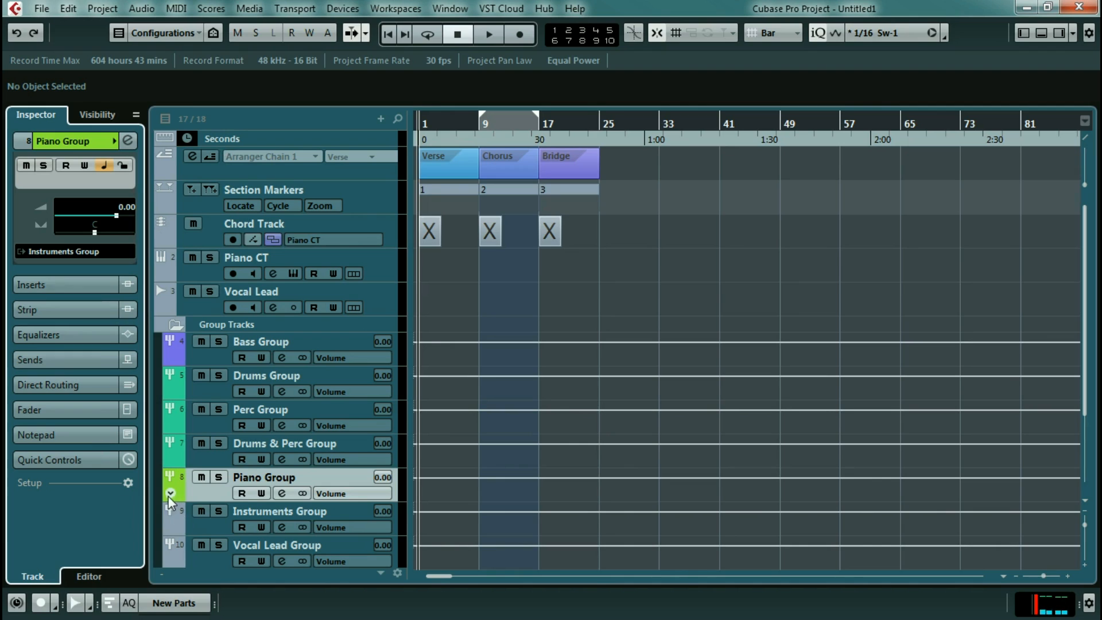
click(204, 528)
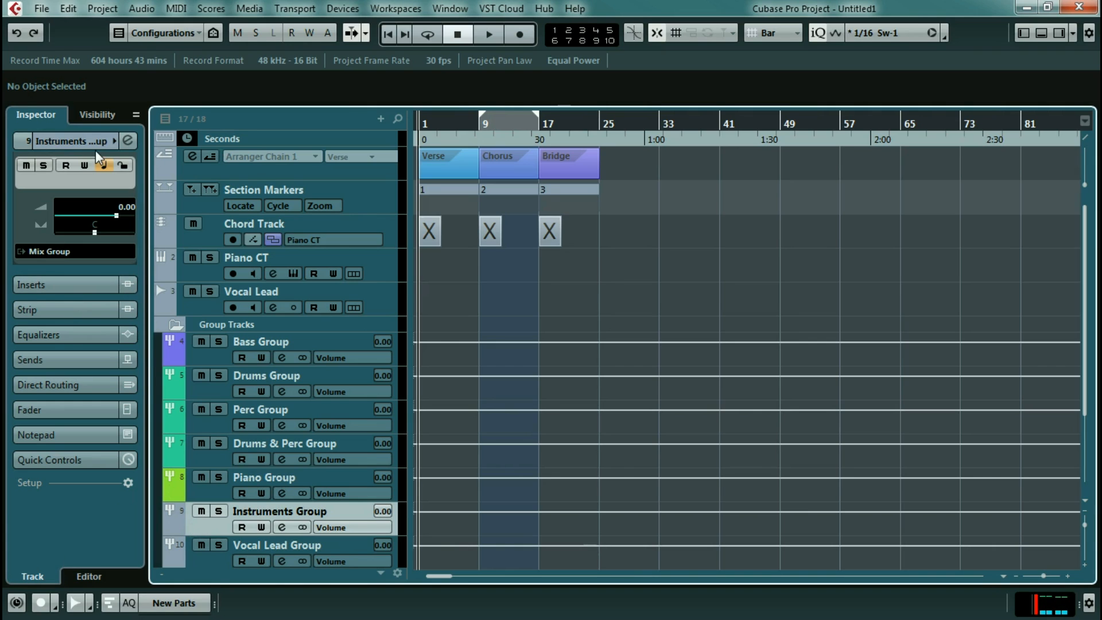
click(114, 141)
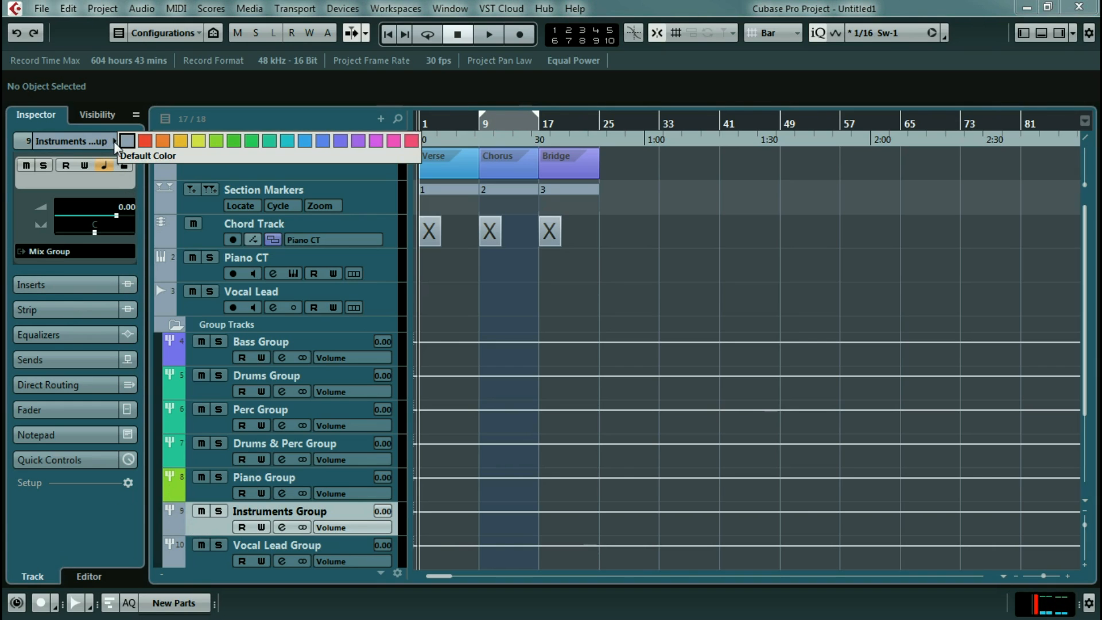
click(180, 140)
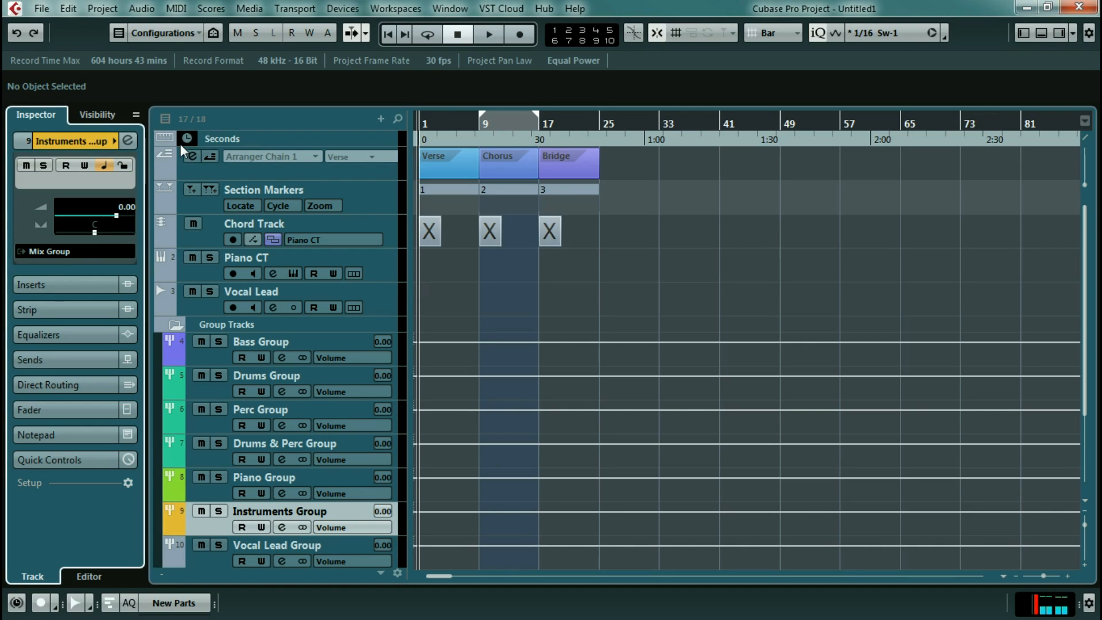
Color the Vocal Lead Group, Vocal Harm Group and Vocal Mix Group tracks orange.
scroll(198, 349, down, 3)
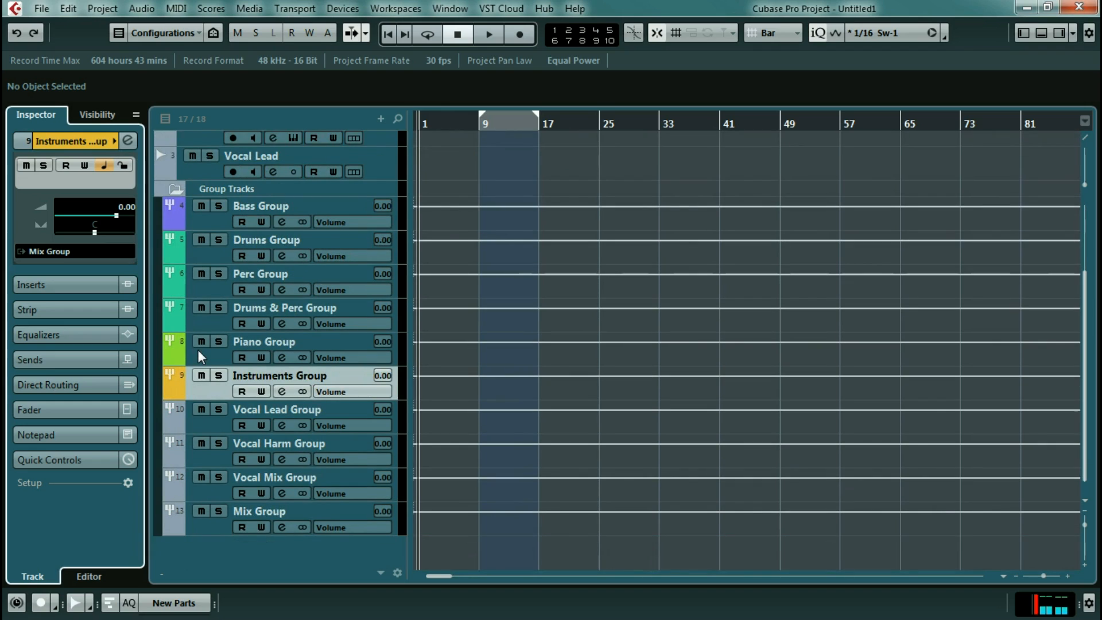
click(205, 425)
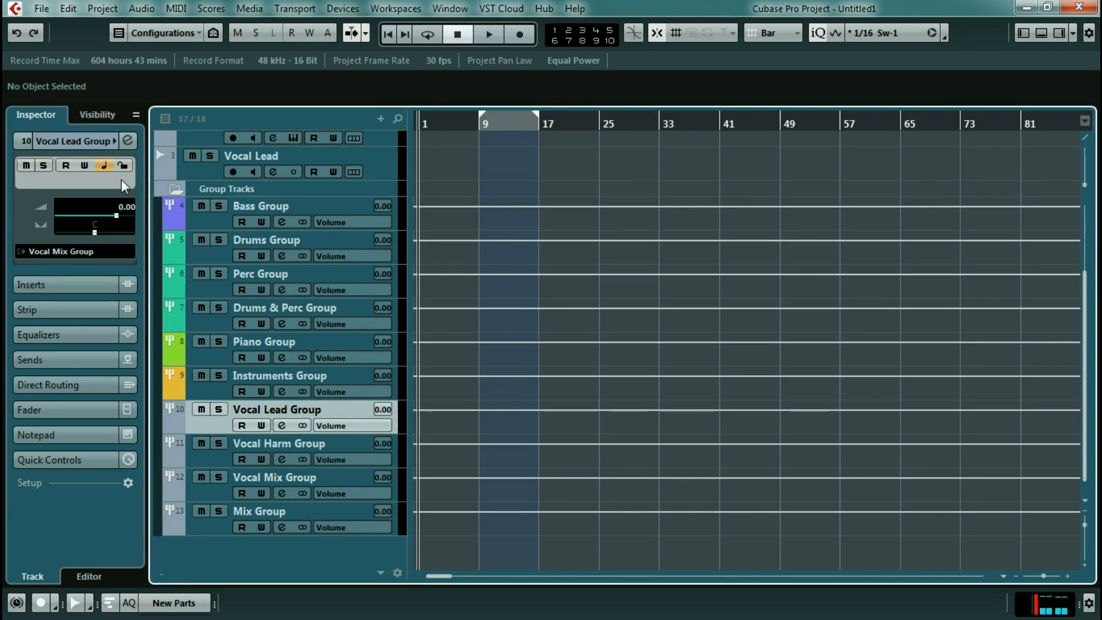
click(113, 140)
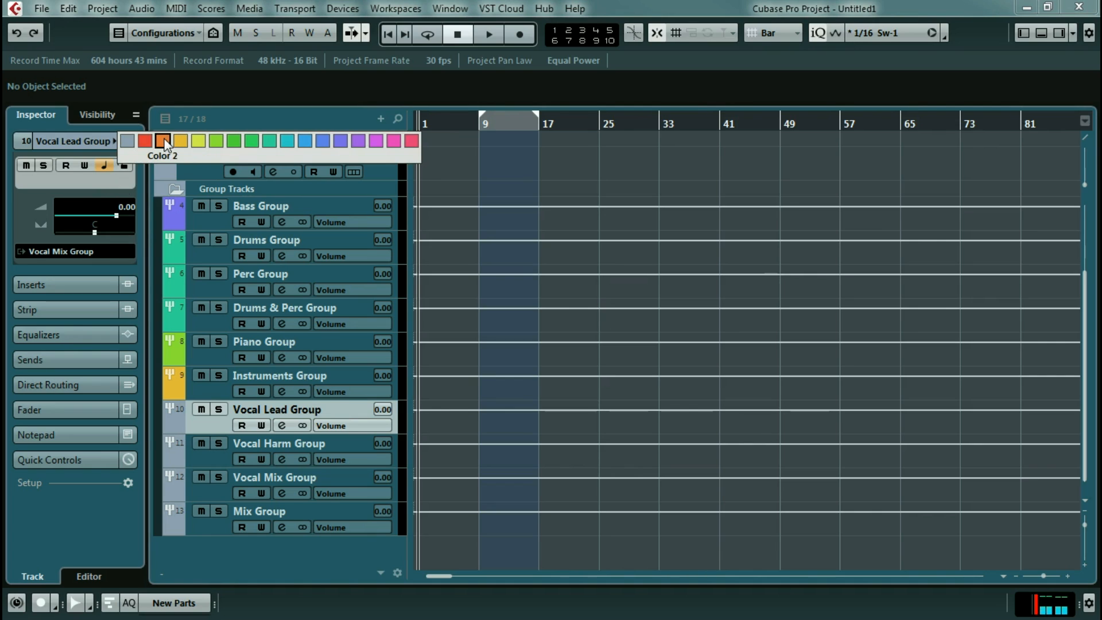
click(145, 142)
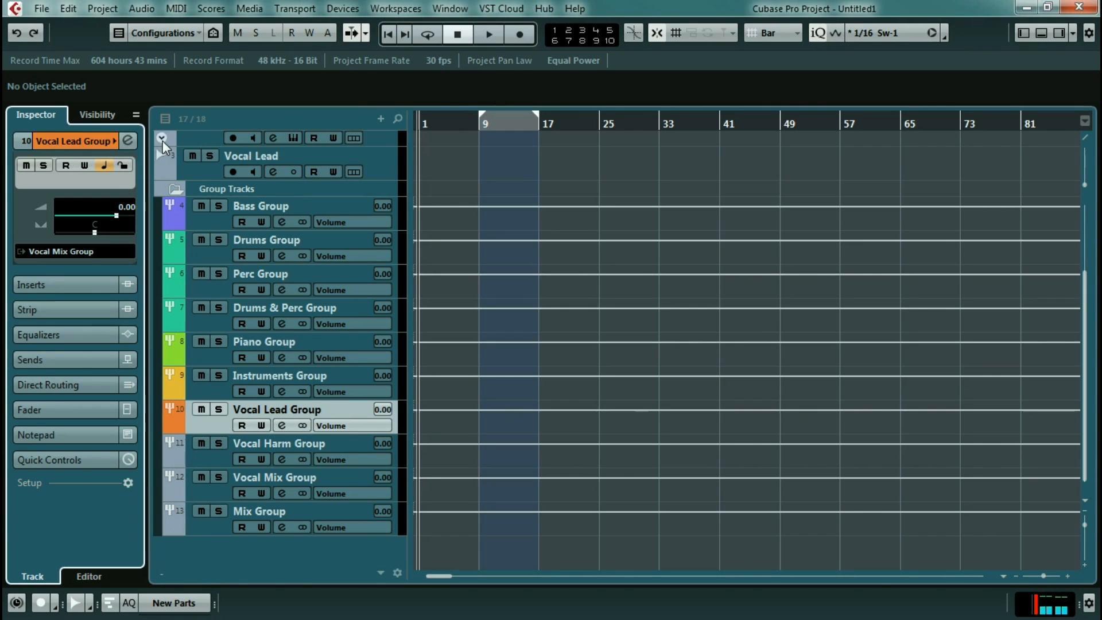
click(187, 458)
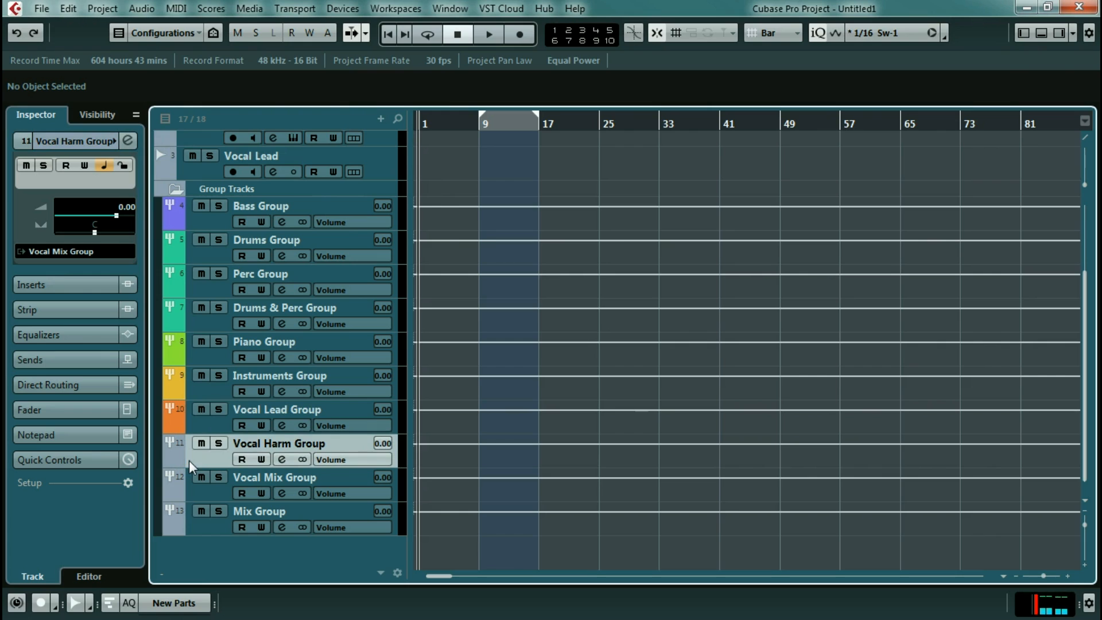
click(115, 139)
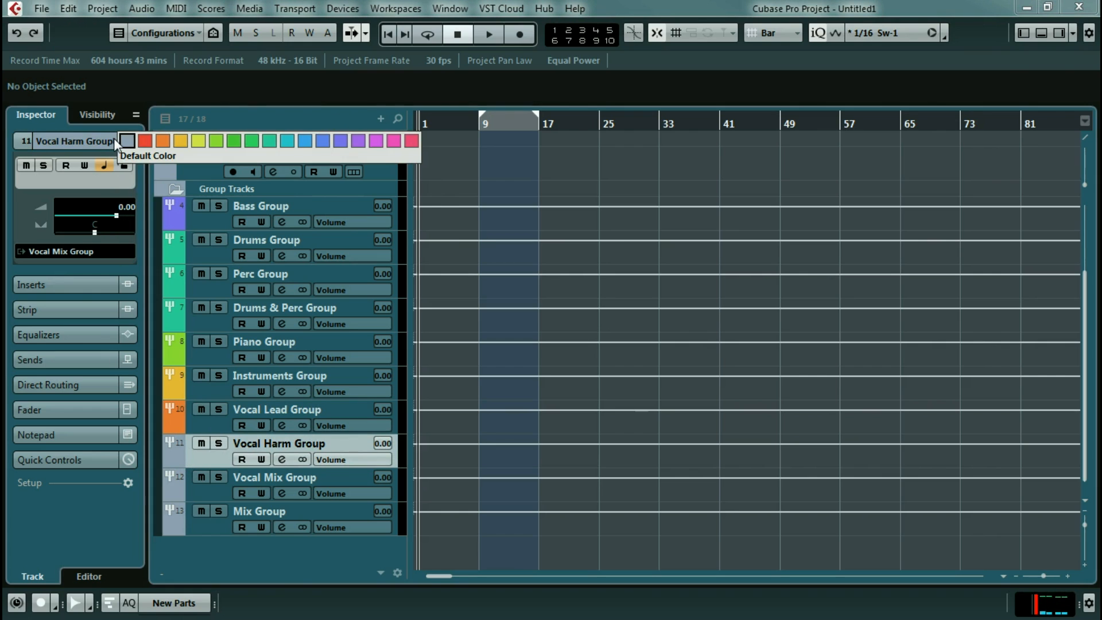
click(163, 142)
click(210, 488)
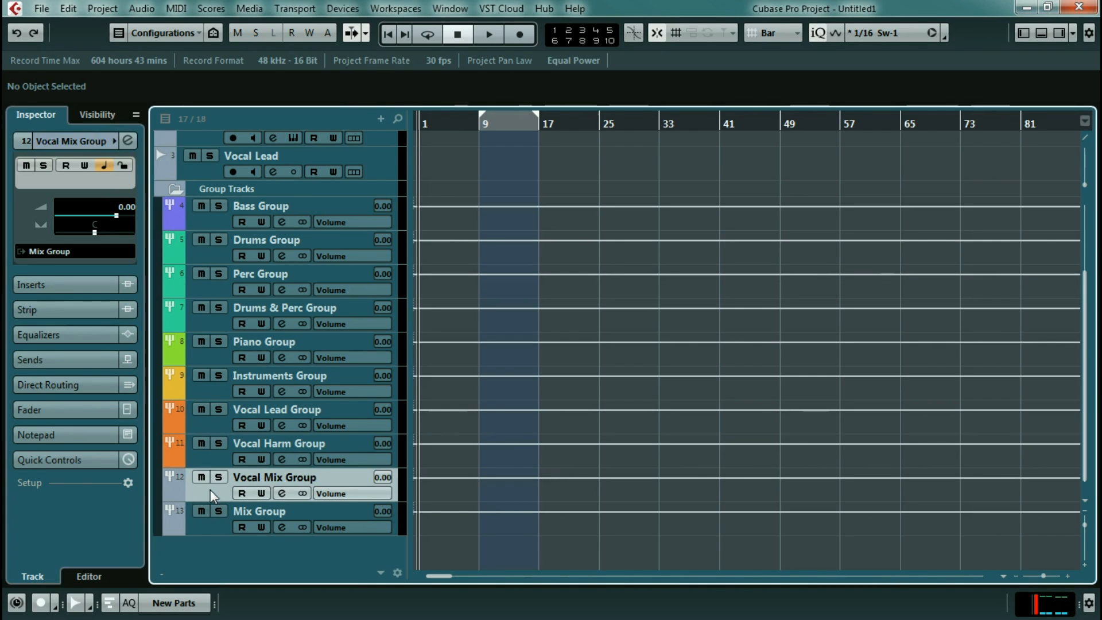
click(113, 142)
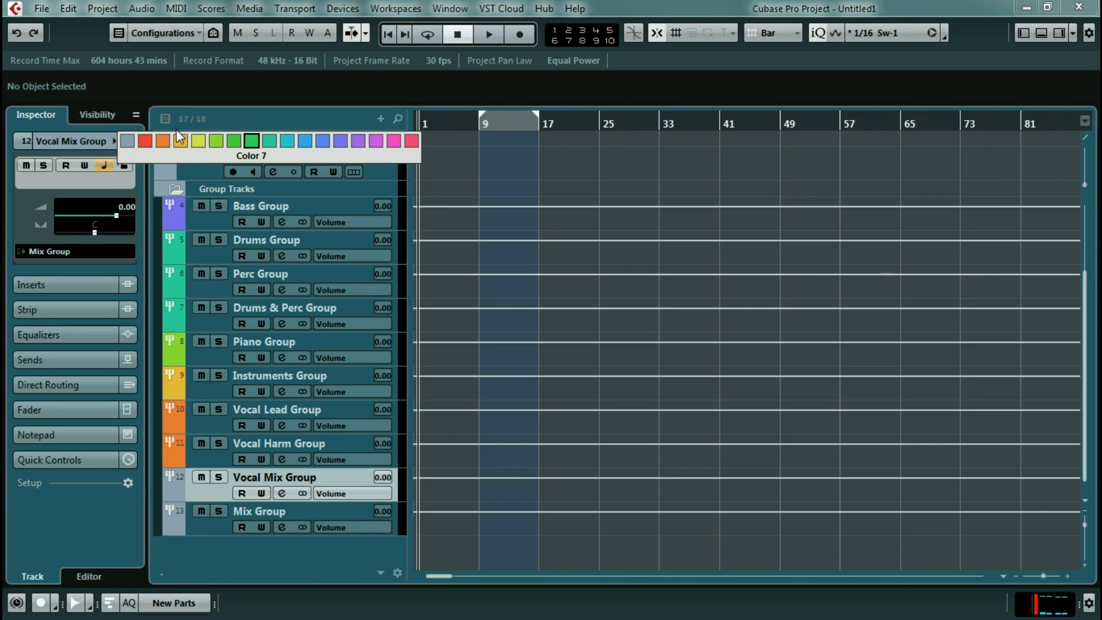
click(162, 141)
Color the Mix Group track red.
click(218, 523)
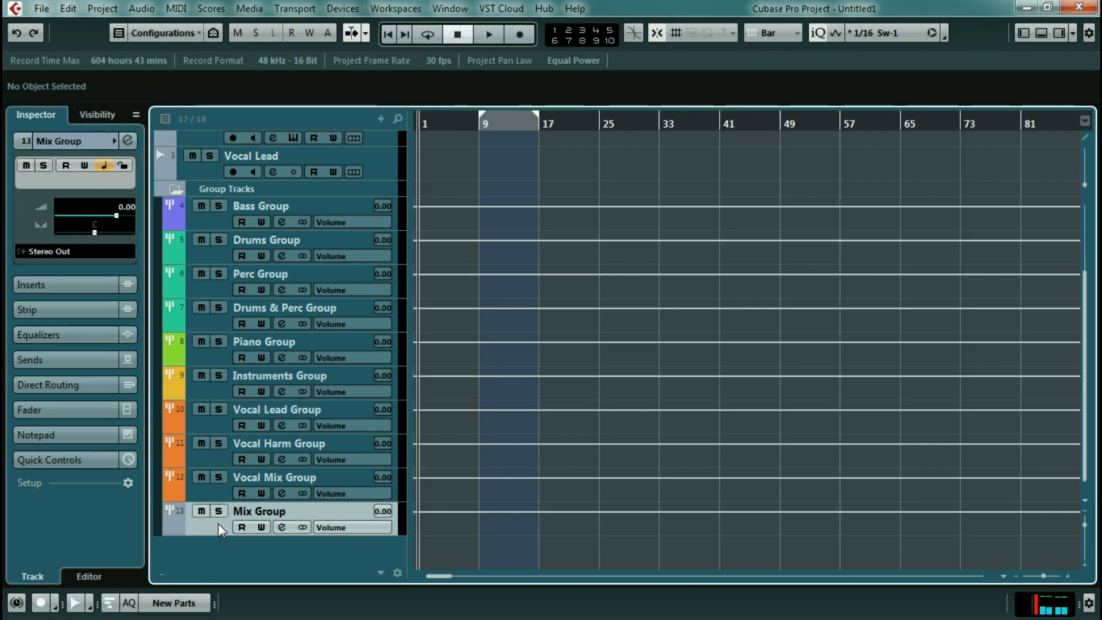
click(115, 140)
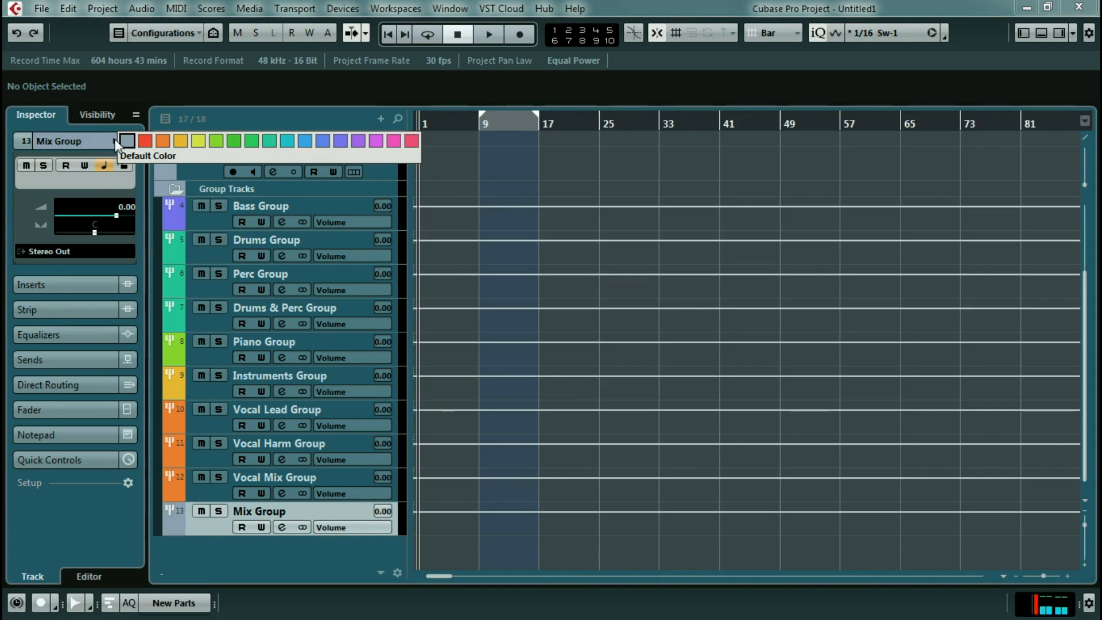
click(145, 141)
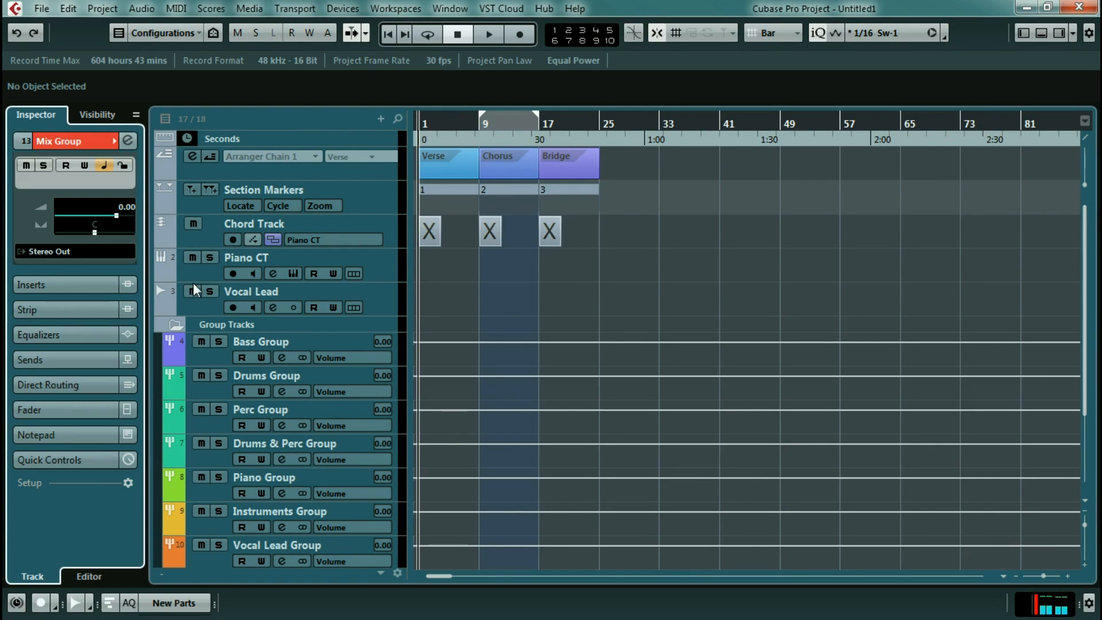
Color the Vocal Lead track orange and the Piano CT track lime green to match their group tracks.
click(207, 309)
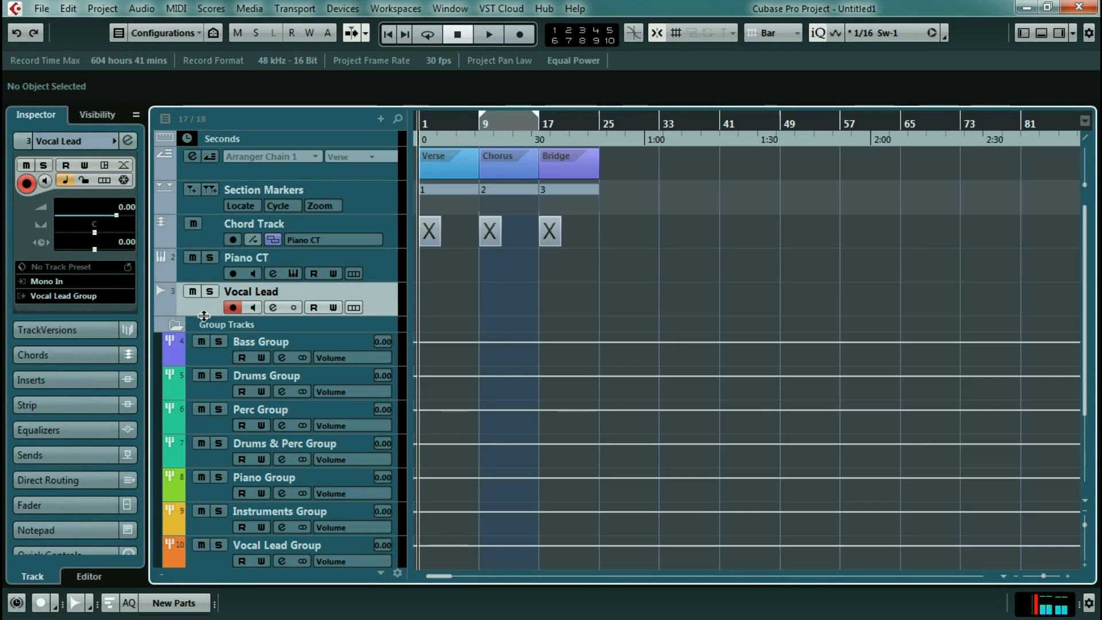
click(114, 139)
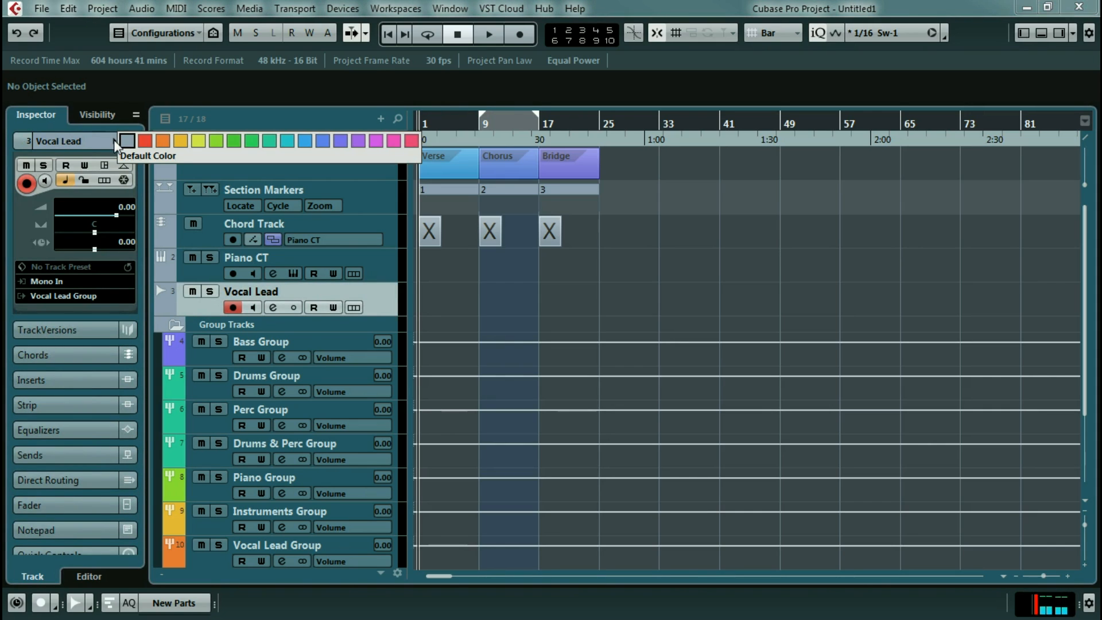
click(157, 142)
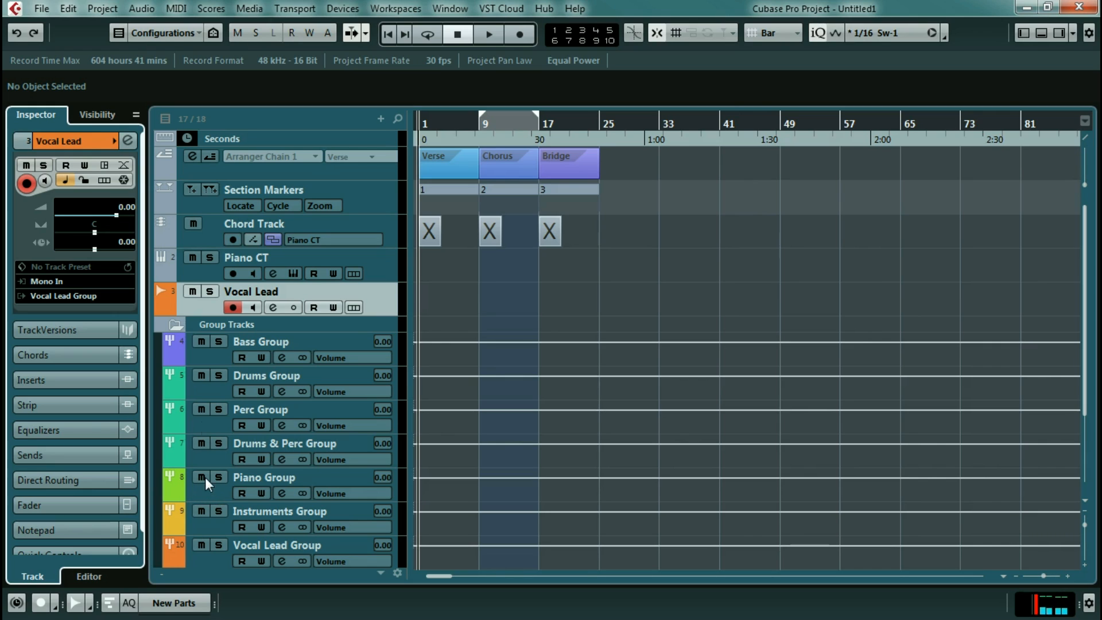
click(191, 274)
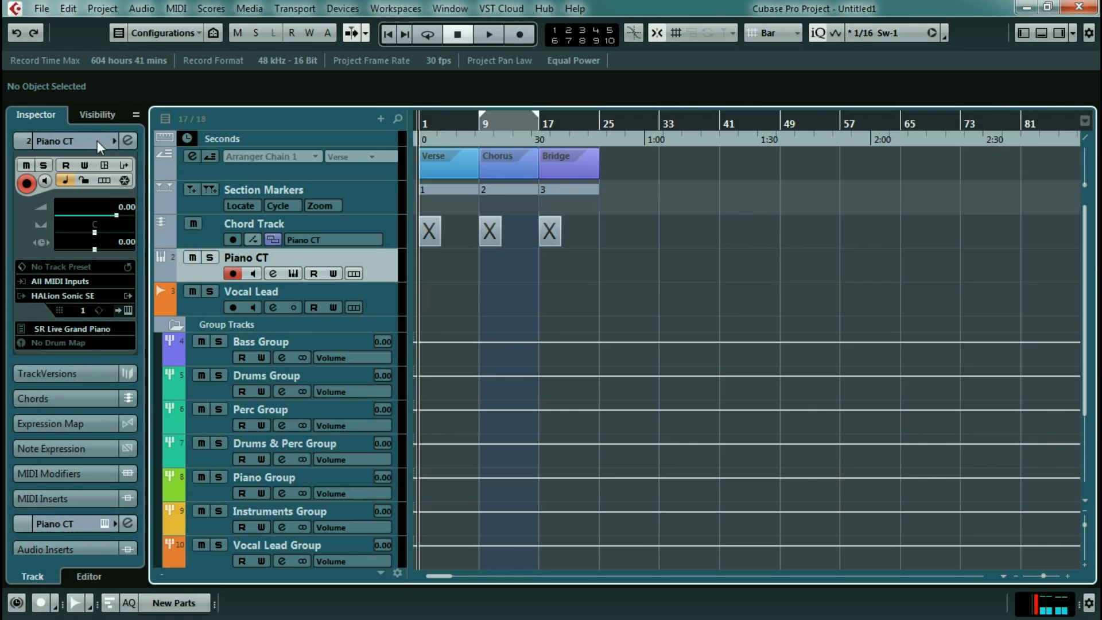
click(114, 140)
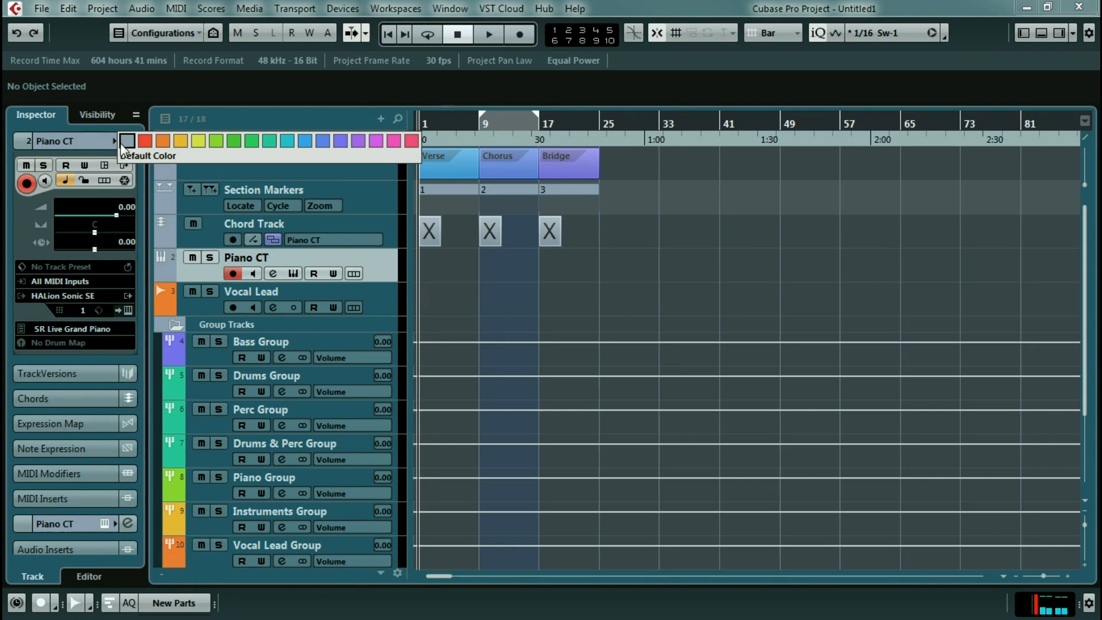
click(215, 141)
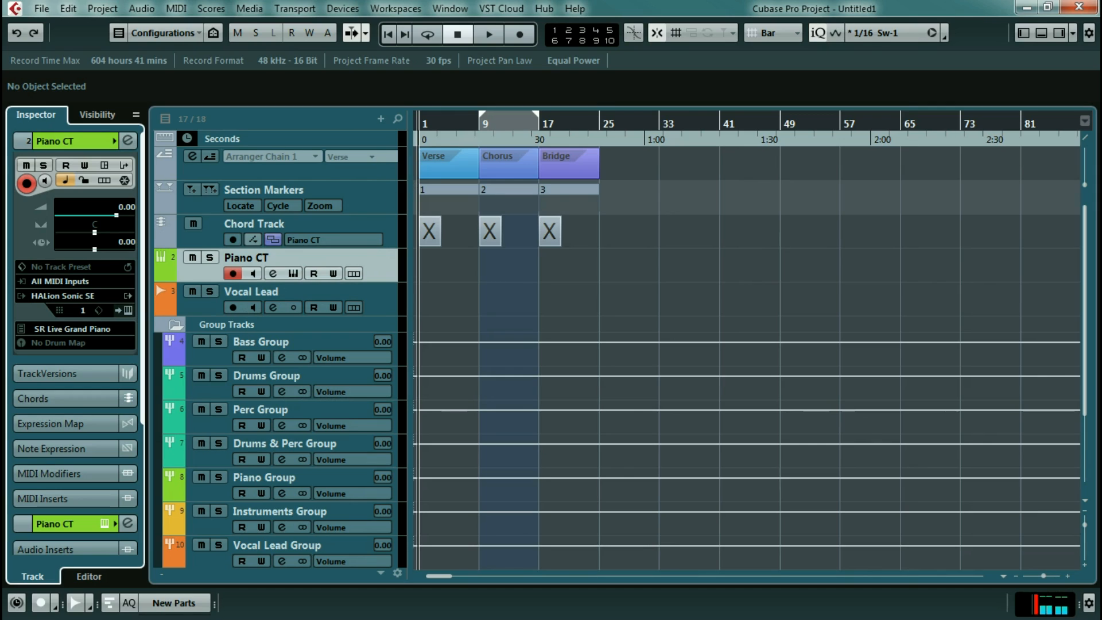
Activate cycle mode over the Chorus section from bar 9 to bar 17.
key(shift+f)
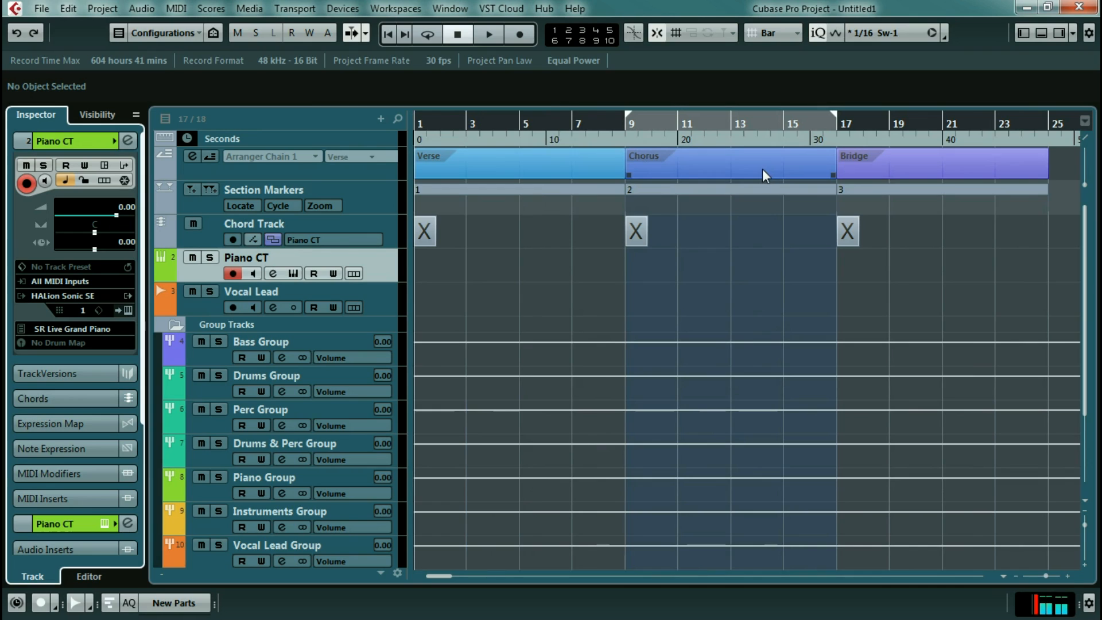
click(750, 120)
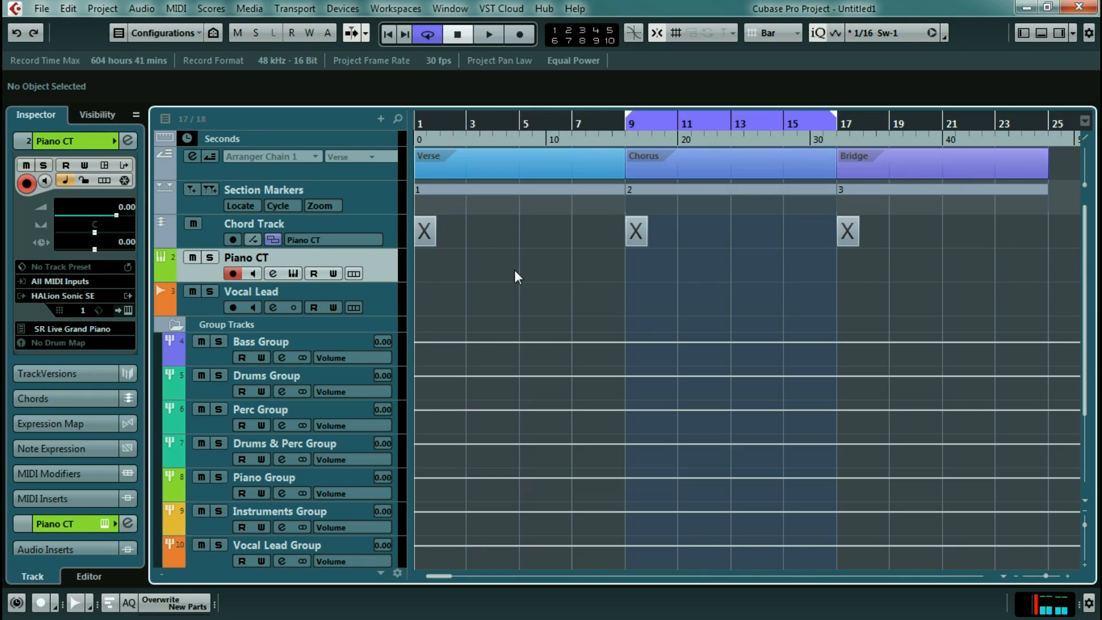
Save the project as a template using the existing preset name "Chord track writer".
click(44, 11)
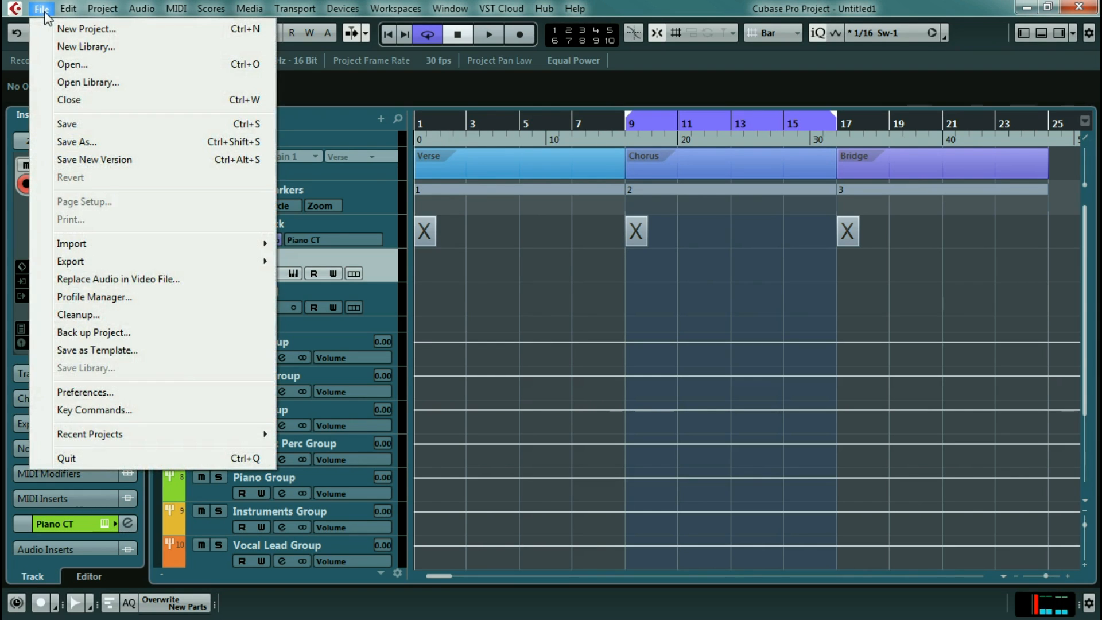
click(122, 350)
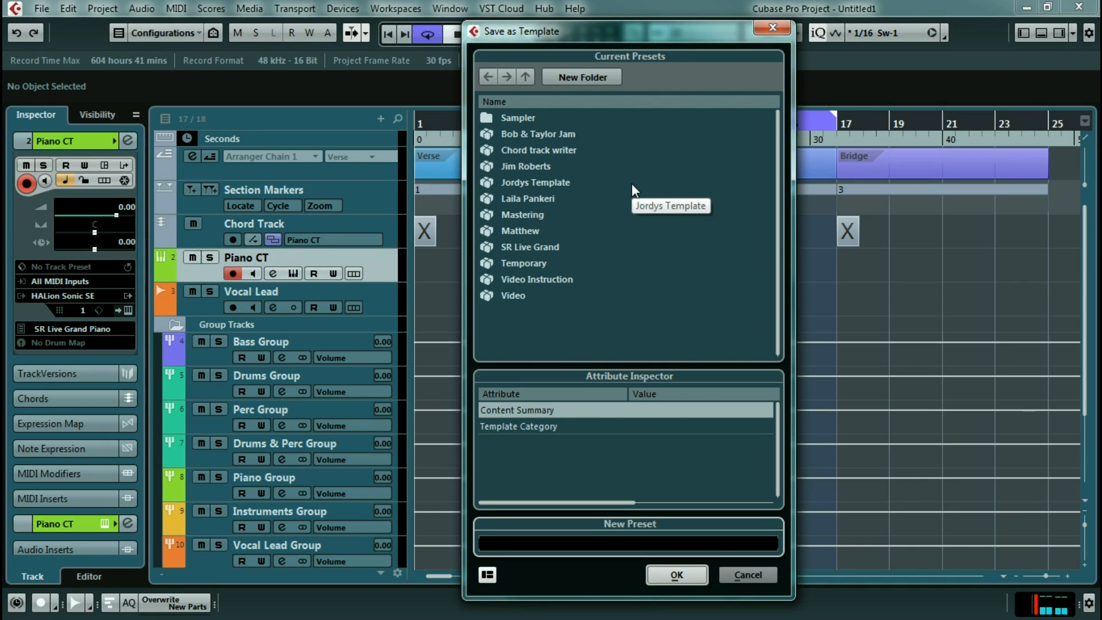
click(552, 150)
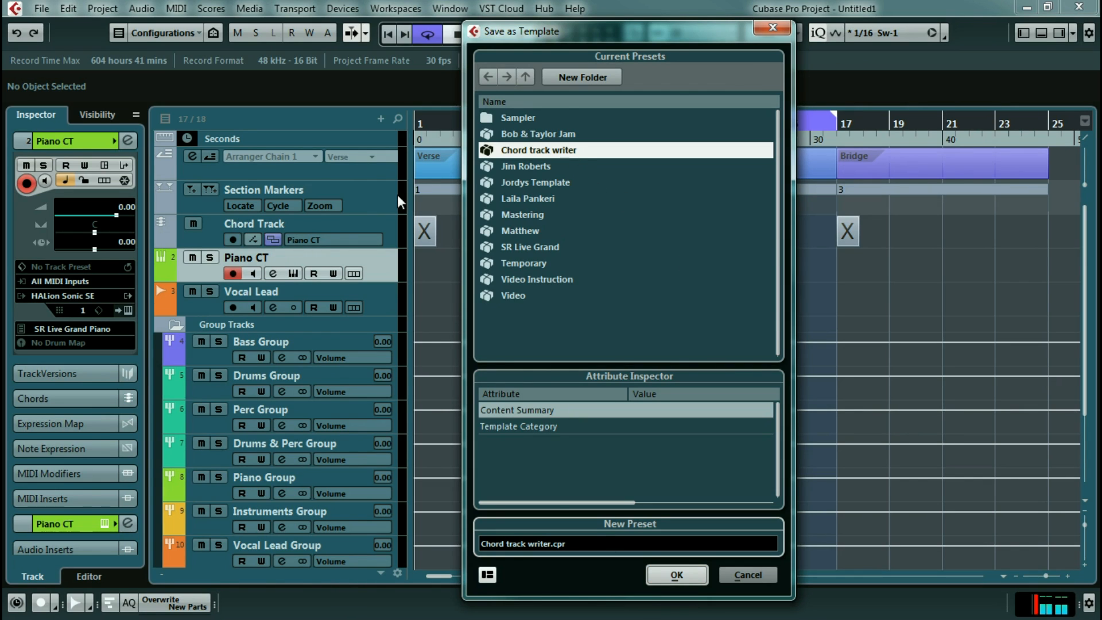
click(683, 575)
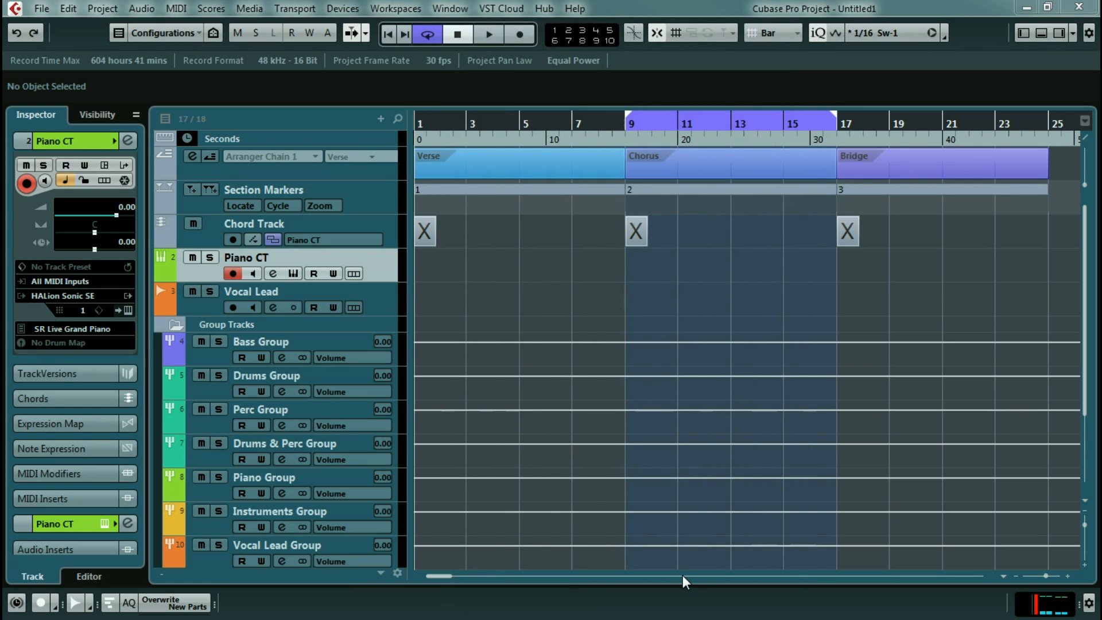